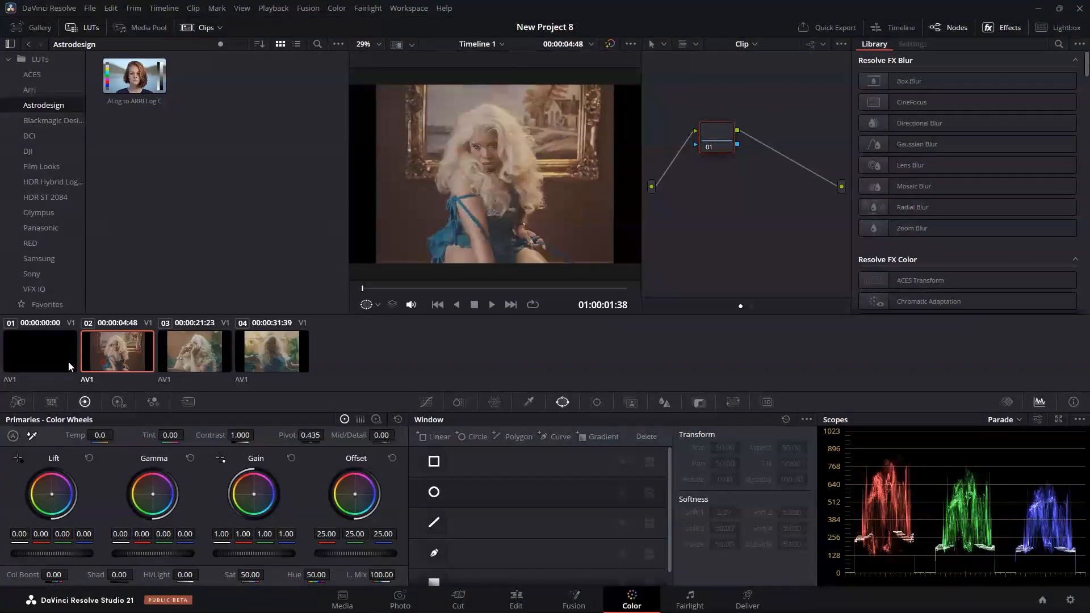
Look through the four timeline clips, including a frame inside the first clip, to examine their ungraded look
click(212, 352)
click(268, 361)
click(183, 354)
click(263, 345)
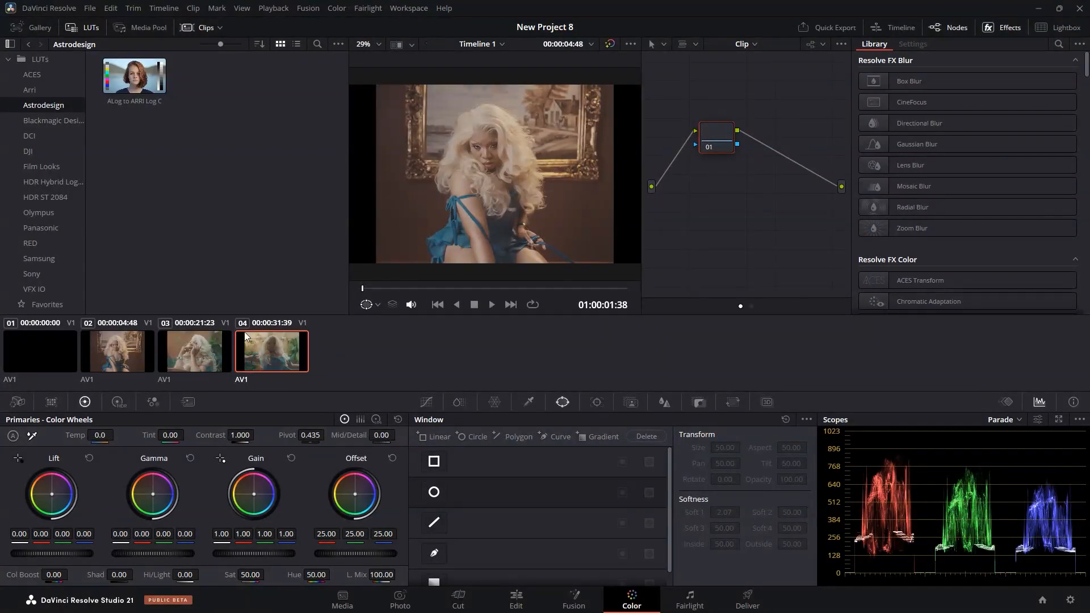
click(188, 352)
click(134, 351)
click(60, 366)
click(118, 361)
click(188, 360)
click(275, 359)
click(214, 362)
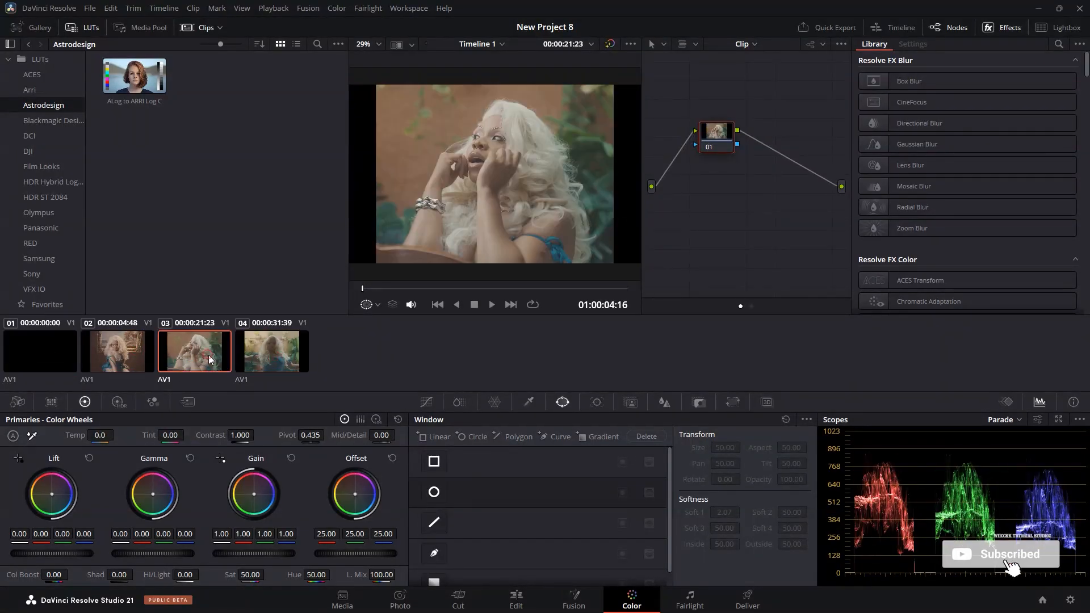
click(51, 349)
click(124, 360)
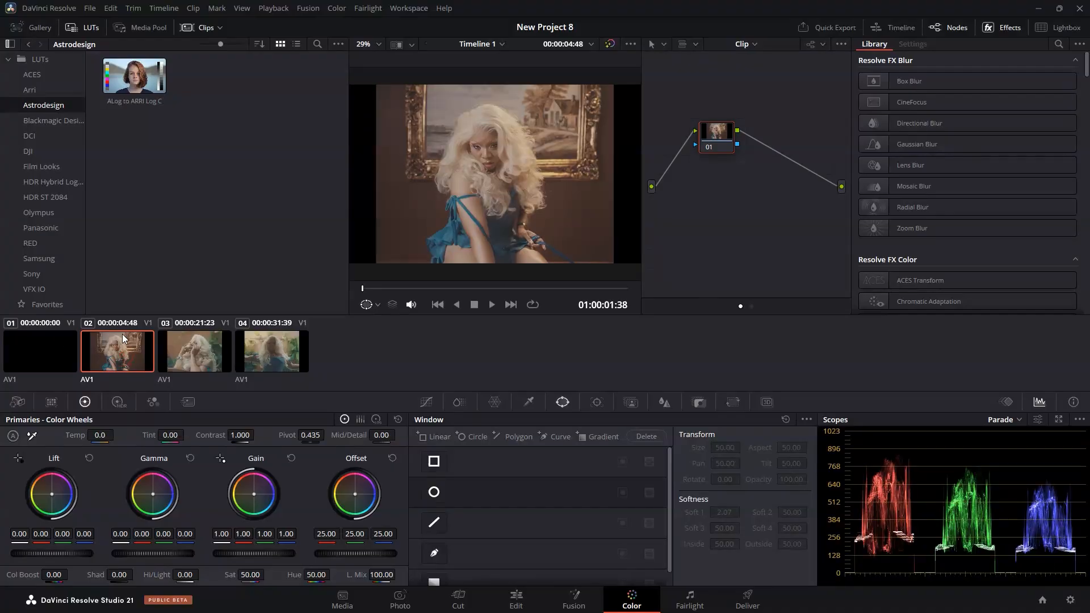
drag(366, 289, 374, 289)
click(50, 358)
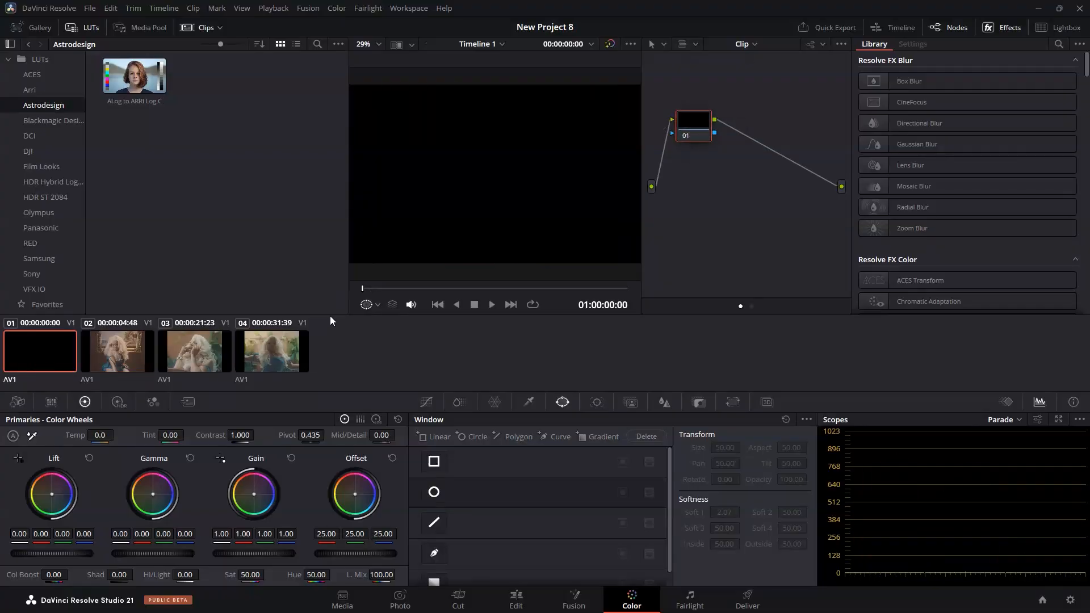
drag(363, 286, 380, 286)
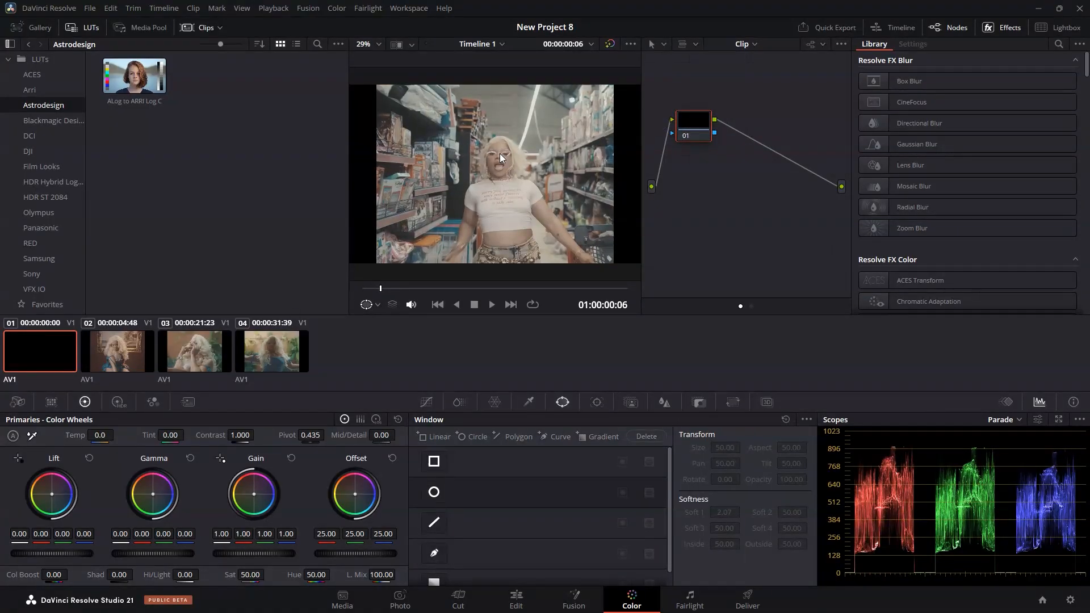
click(131, 361)
click(183, 359)
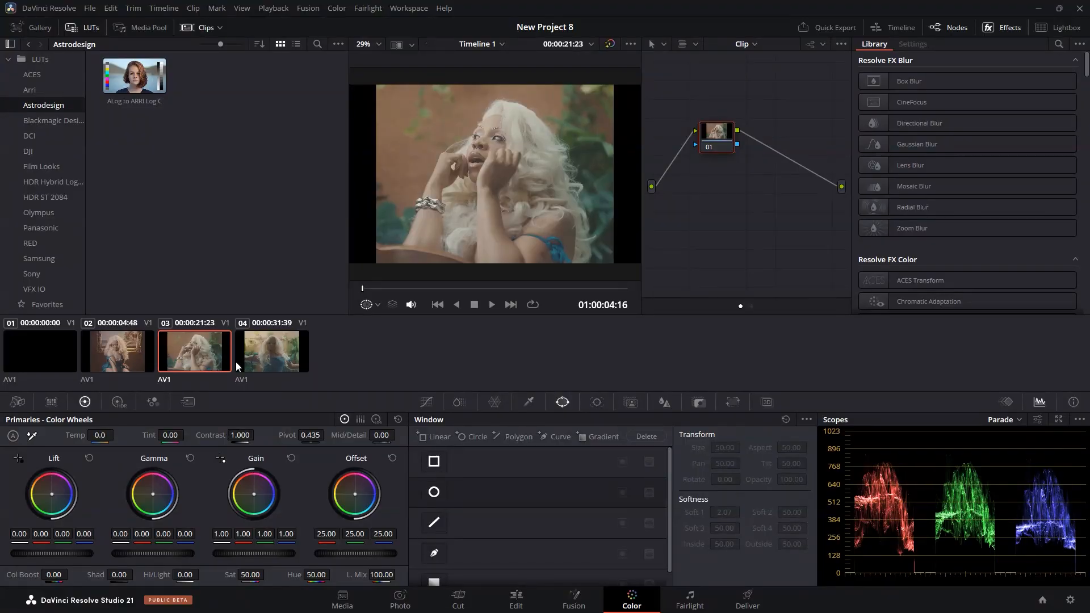
click(272, 353)
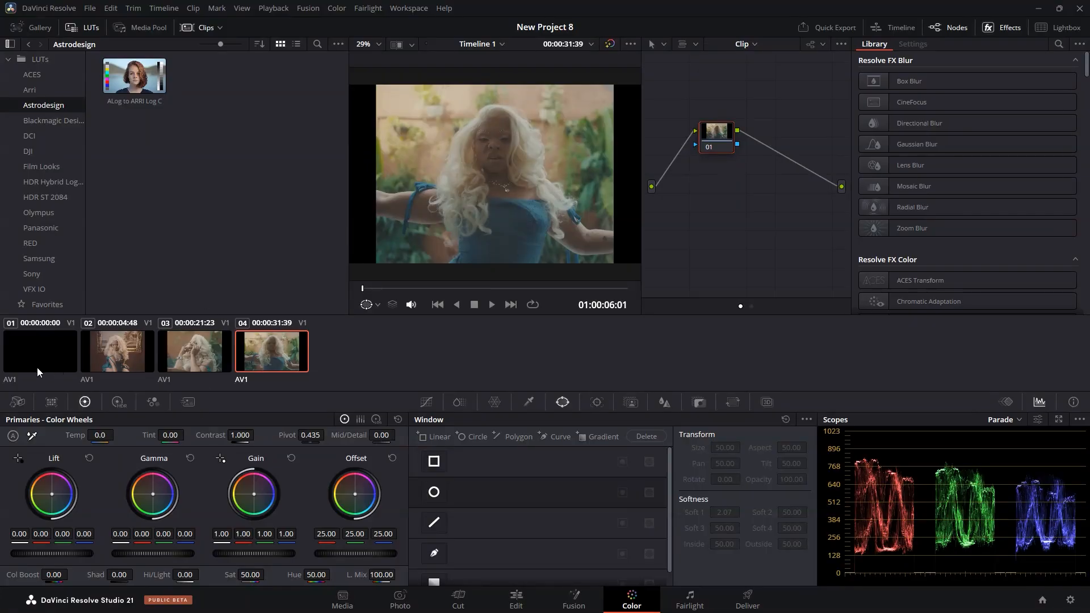
Go to frame 00:00:00:04 of the first clip and add a serial node after node 01
click(37, 366)
drag(364, 291, 374, 289)
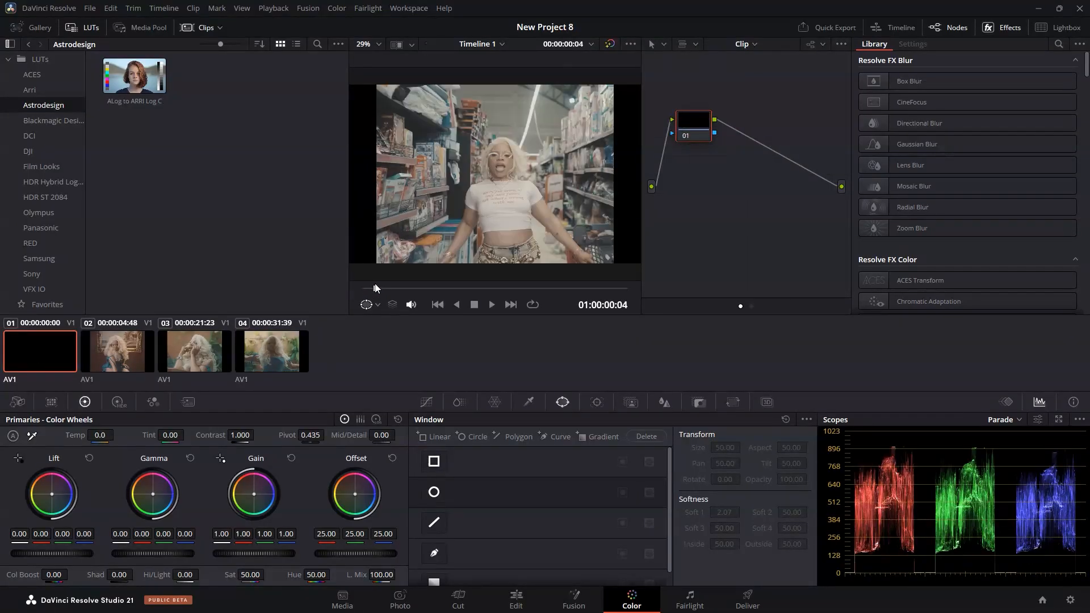
right_click(704, 126)
mouse_move(853, 180)
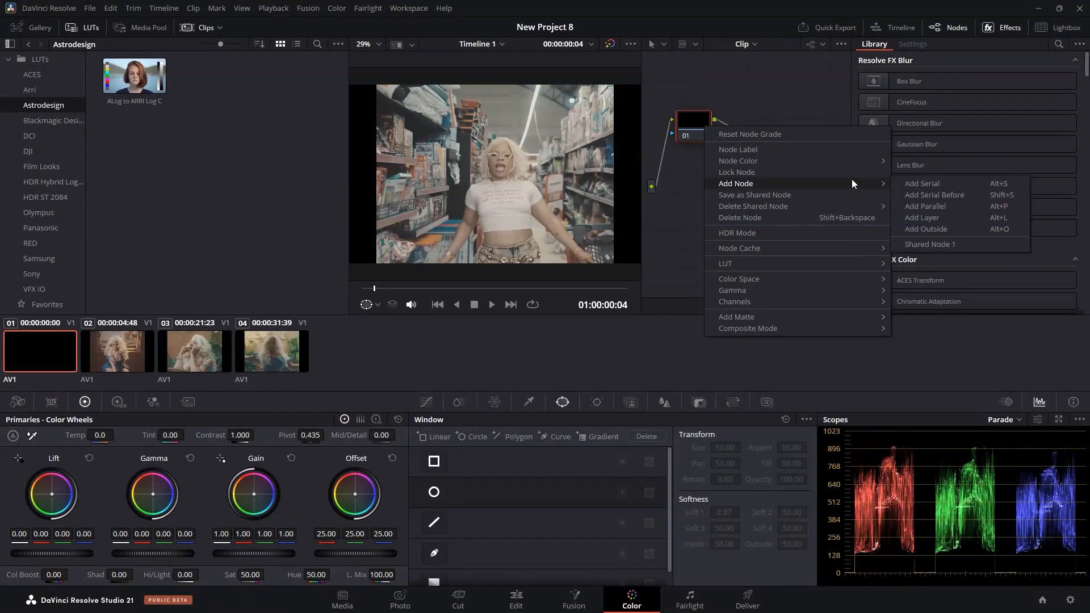
click(921, 184)
right_click(750, 122)
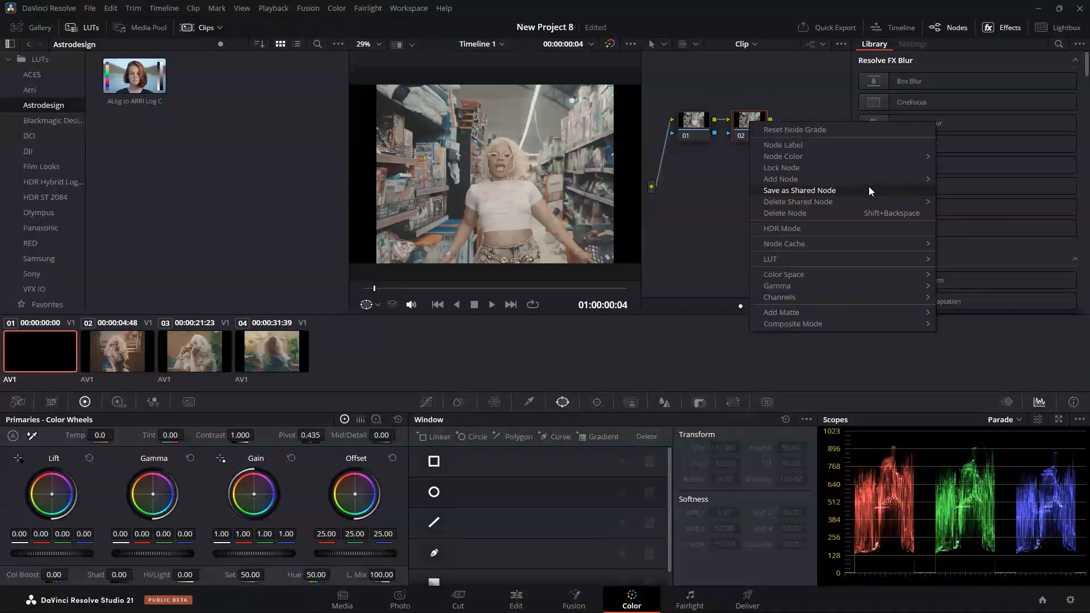
click(870, 189)
right_click(746, 120)
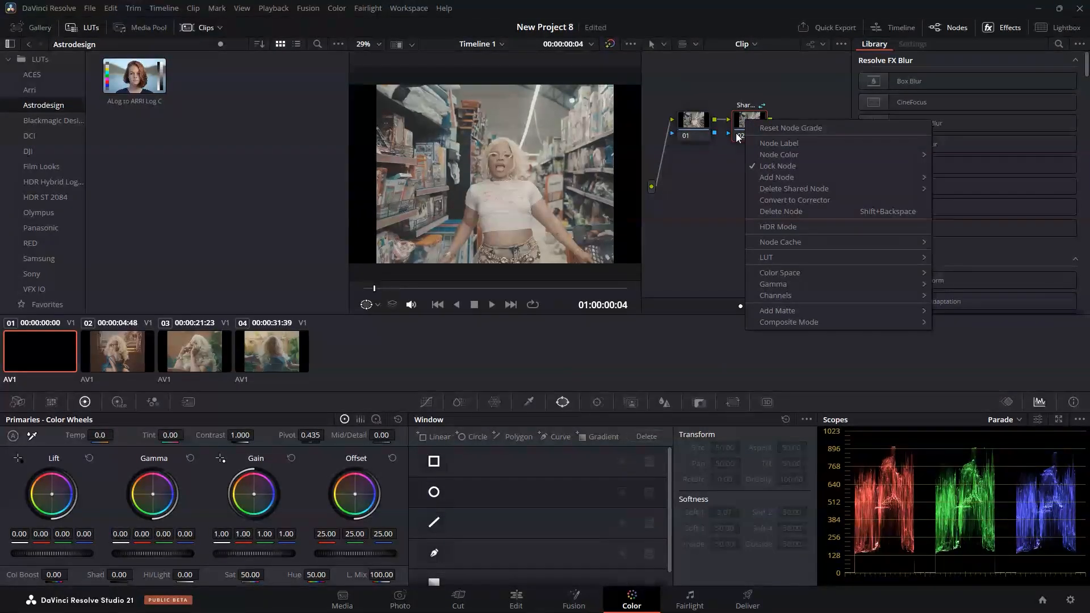
click(774, 169)
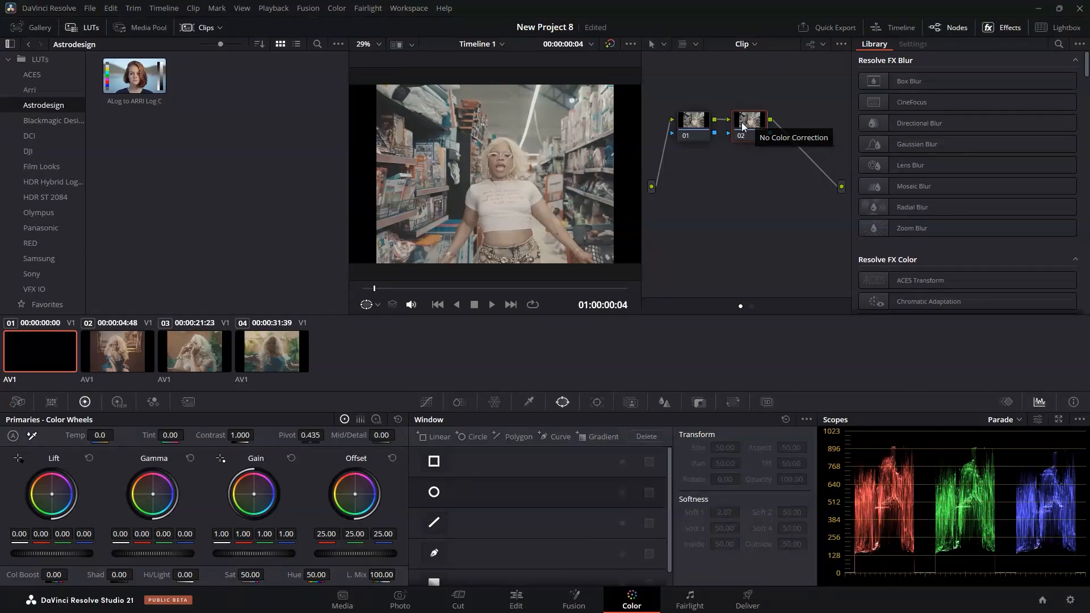
Add another serial node after node 02
right_click(737, 124)
click(876, 179)
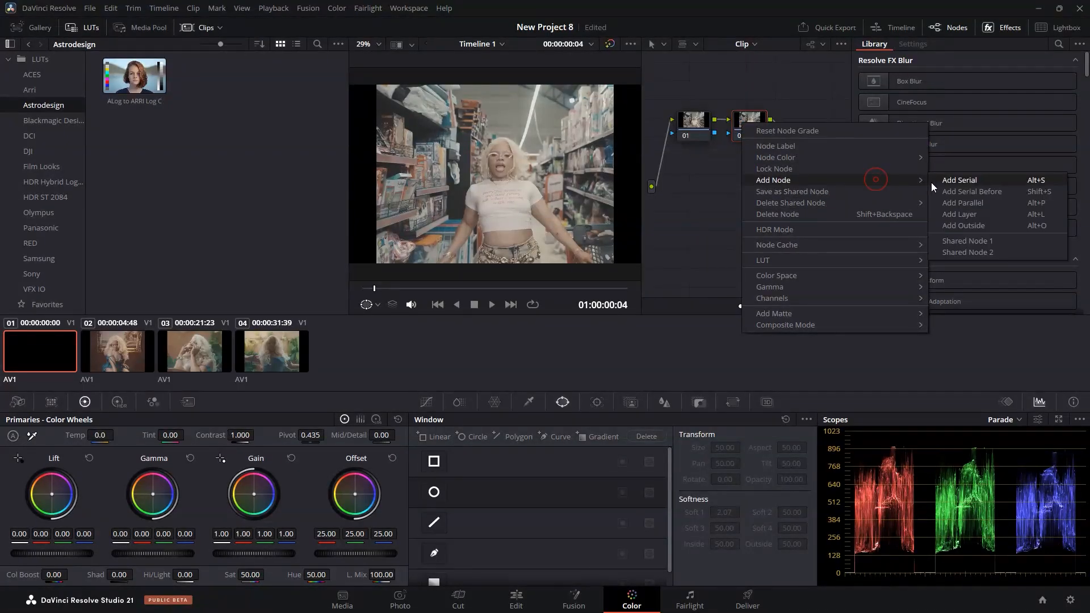
click(963, 180)
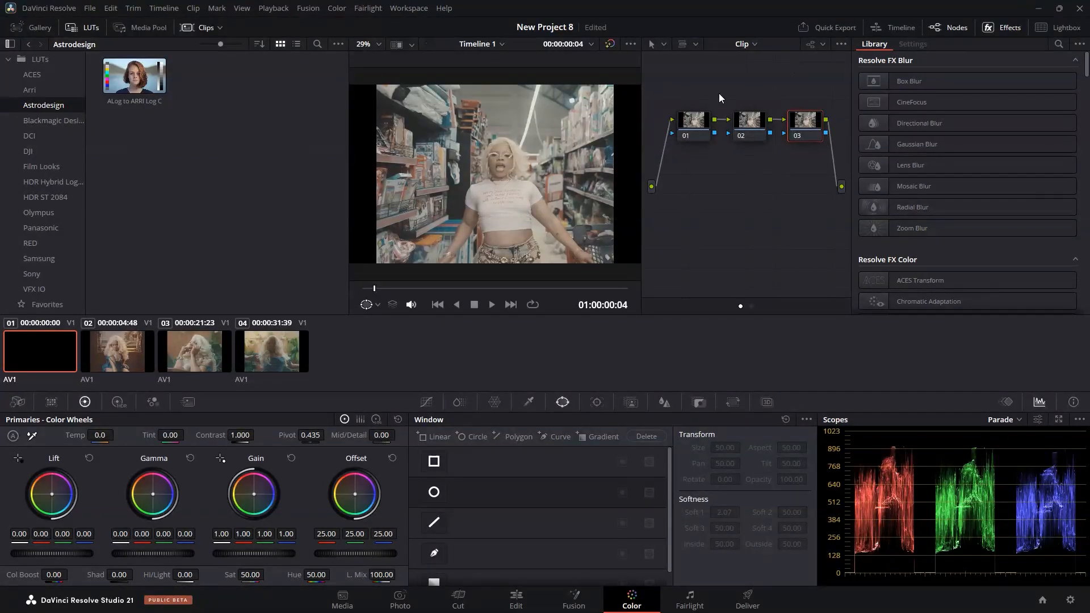
Darken node 01 with the linked custom curve by pulling a shadow point and a highlight point below the diagonal
drag(689, 127, 692, 141)
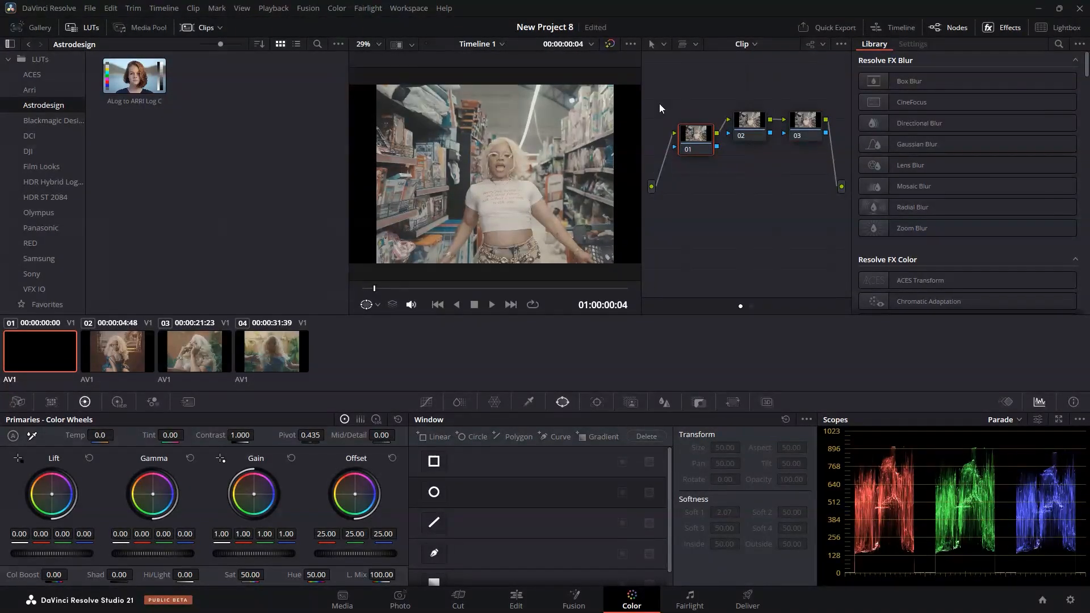
click(426, 402)
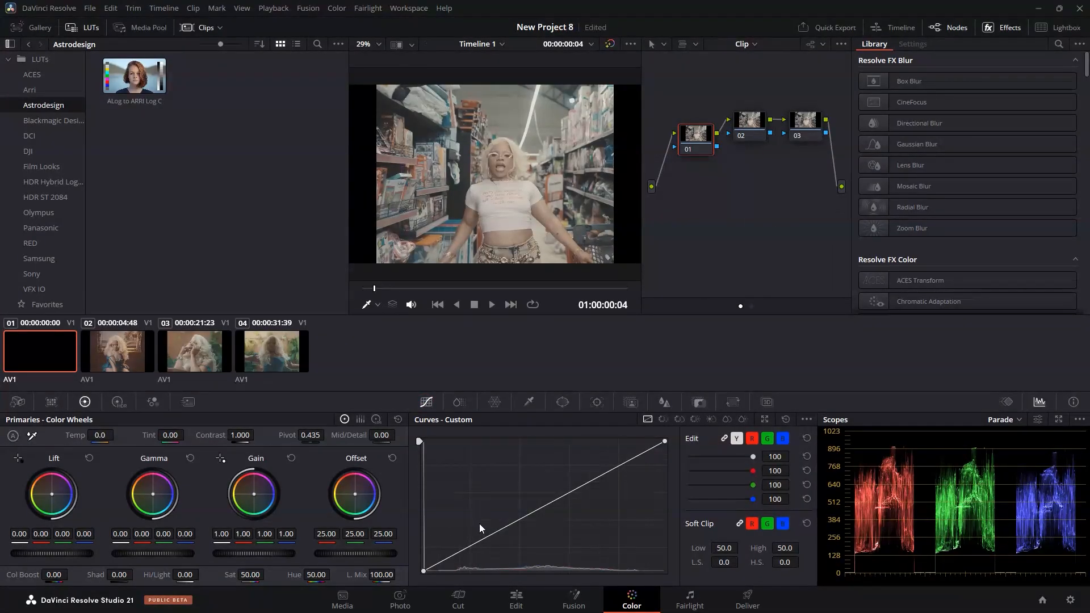
click(477, 542)
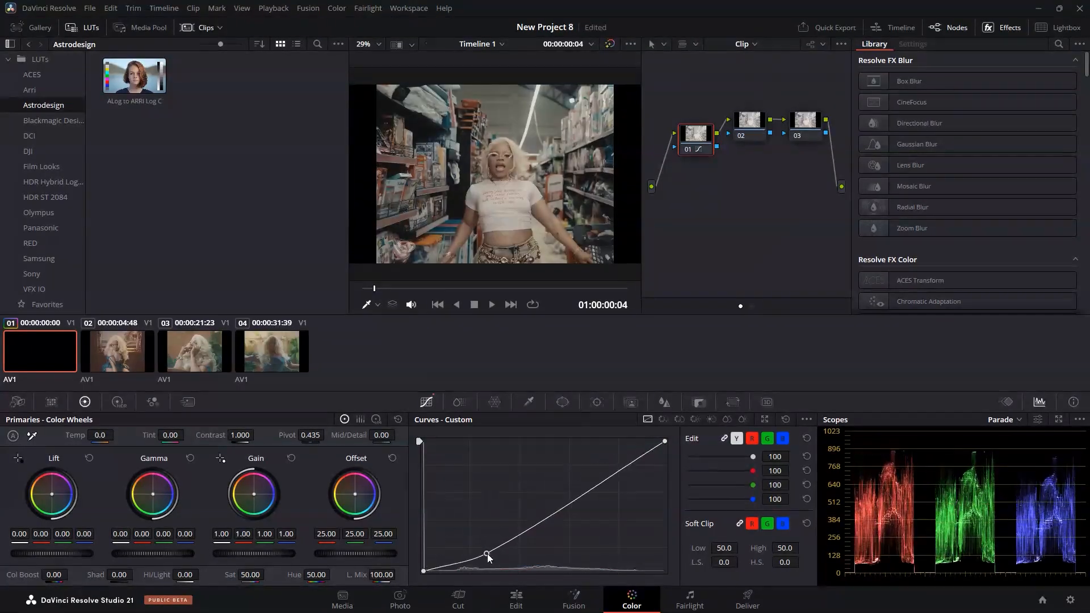
drag(481, 546, 496, 562)
mouse_move(634, 469)
mouse_down()
mouse_move(636, 479)
mouse_move(622, 463)
mouse_move(635, 482)
mouse_up()
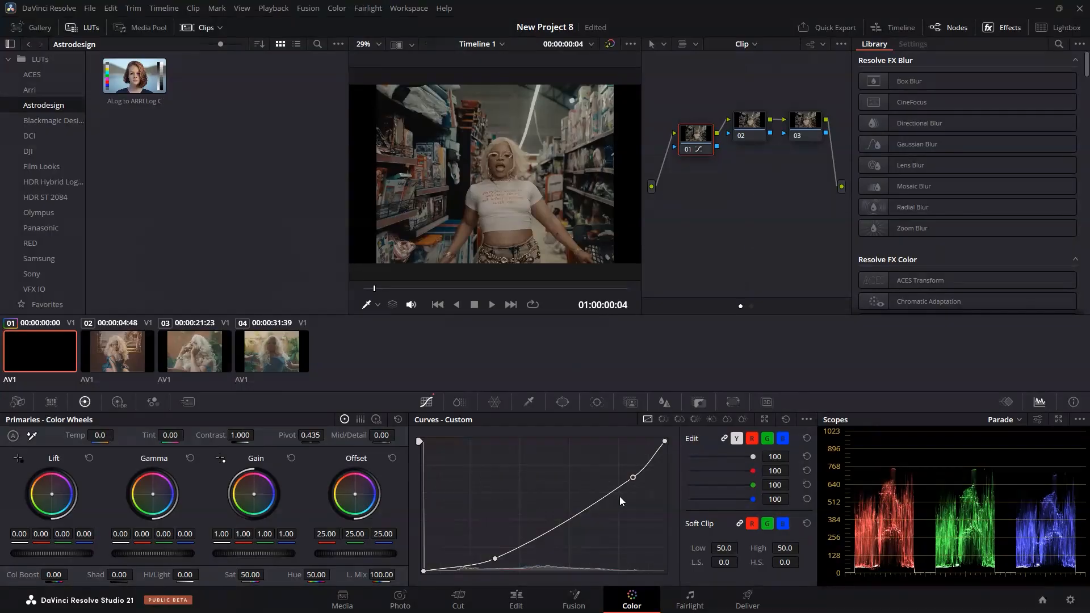
mouse_move(634, 476)
mouse_down()
mouse_move(612, 492)
mouse_move(610, 509)
mouse_move(630, 485)
mouse_move(625, 472)
mouse_move(629, 480)
mouse_up()
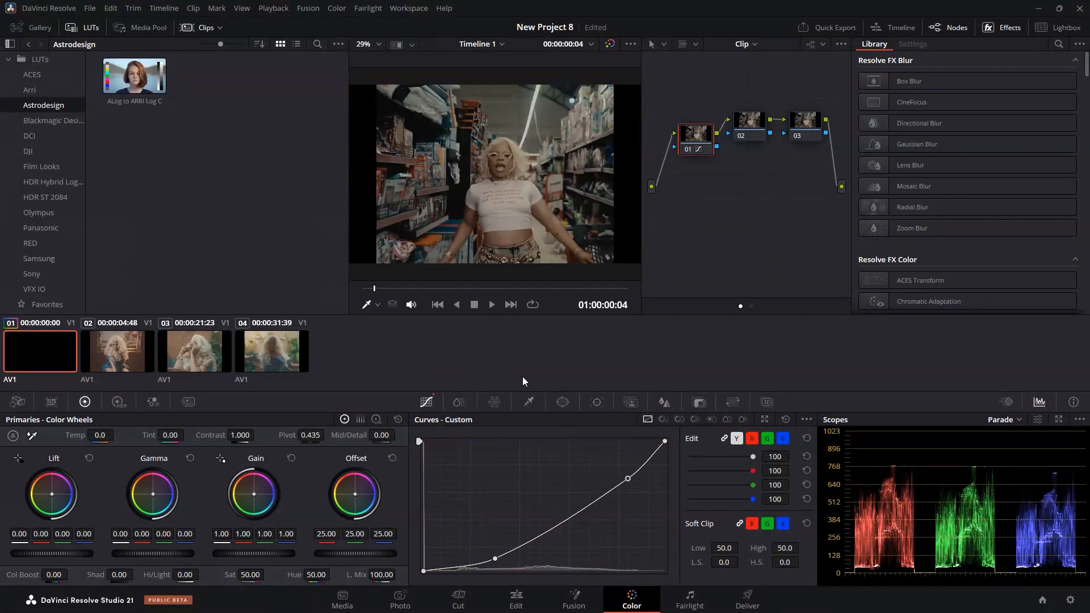
Lower the highlight point of node 01's red curve and nudge its shadow point slightly down
click(752, 439)
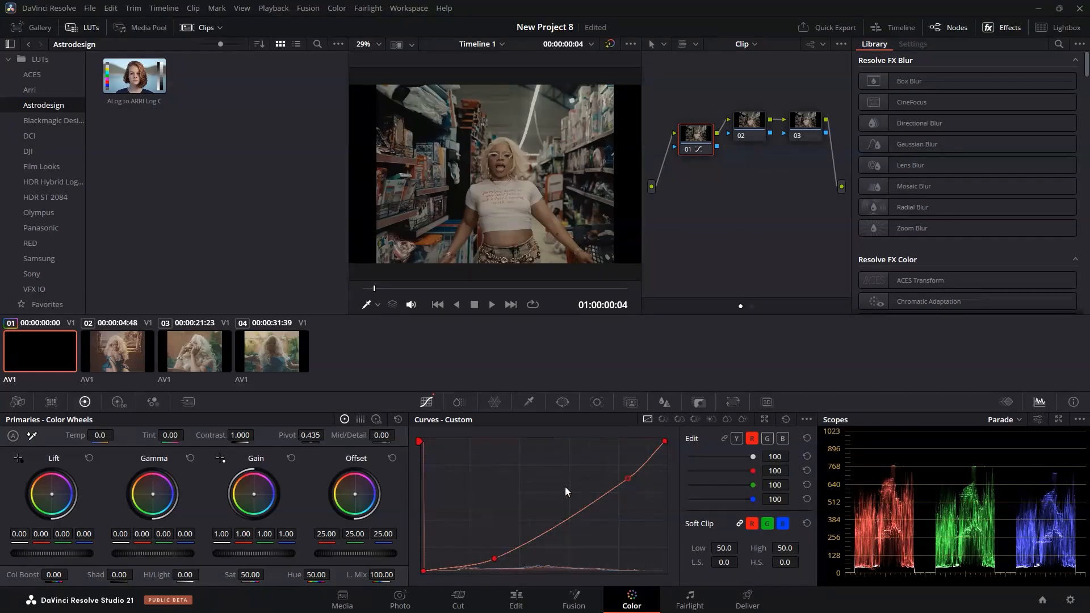
mouse_move(628, 479)
mouse_down()
mouse_move(623, 471)
mouse_move(639, 500)
mouse_move(625, 492)
mouse_up()
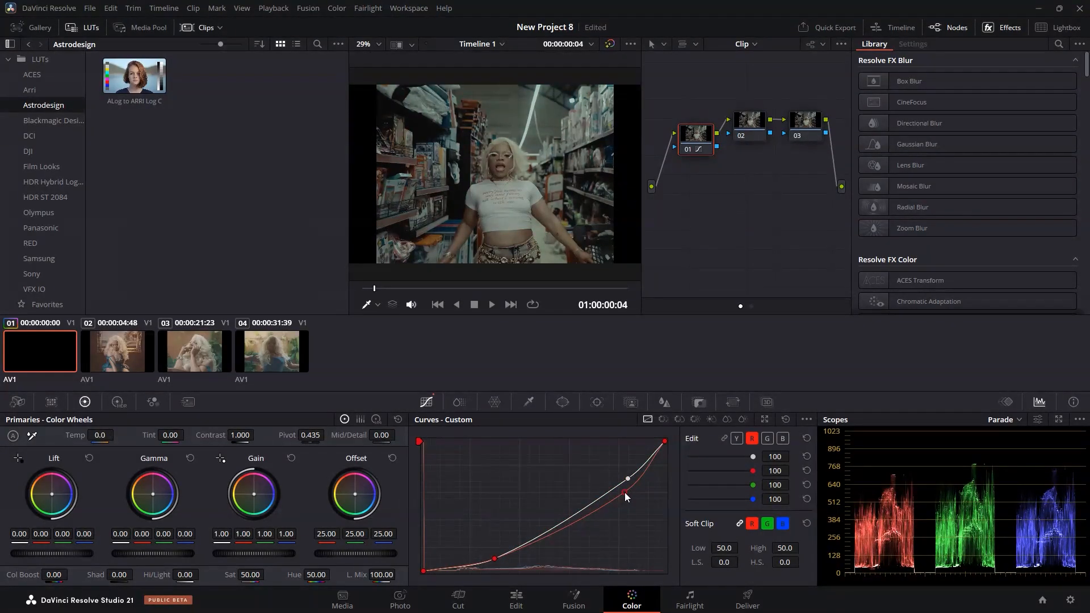
drag(494, 561, 497, 563)
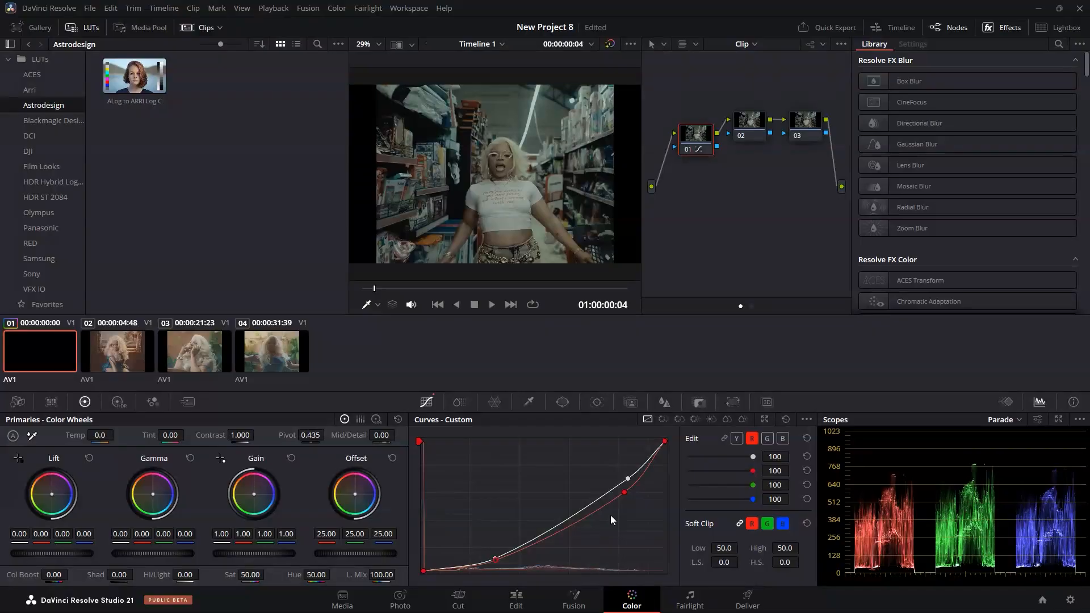
Pull down the highlight point of the green curve and raise its shadow point slightly
click(767, 439)
drag(631, 478, 631, 500)
drag(495, 562, 492, 559)
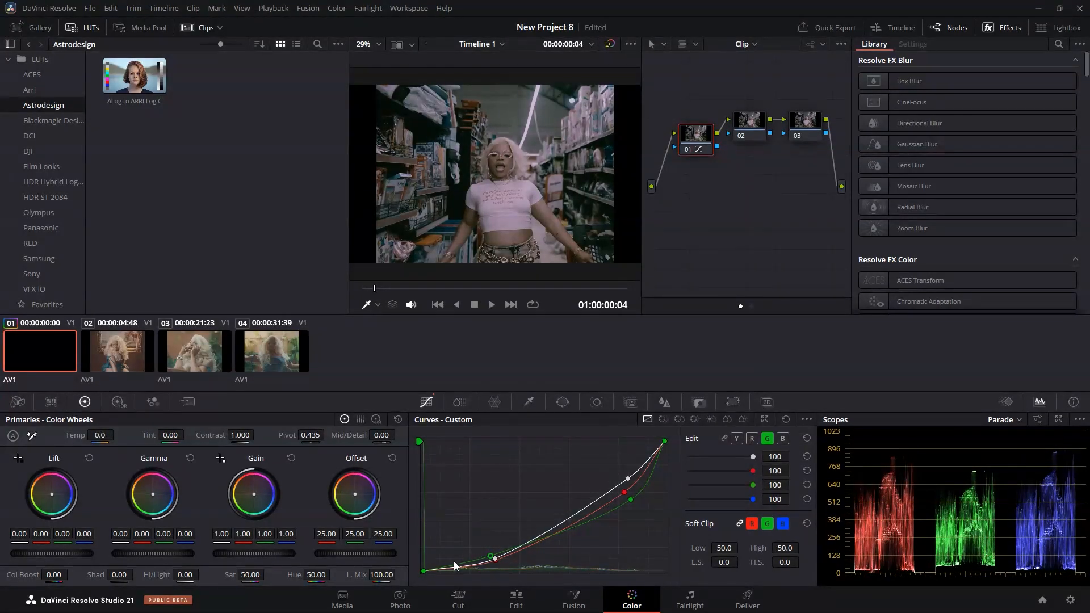
Lower the blue curve's highlight point, bring the green curve's shadow point back down, and compare with the grade bypassed
click(782, 439)
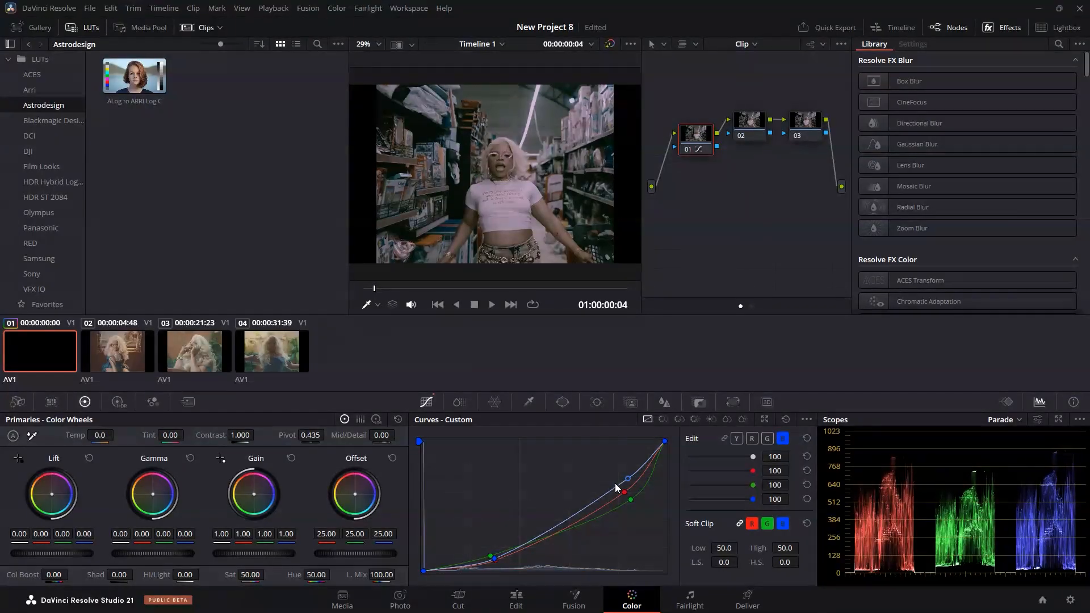
drag(628, 479, 637, 498)
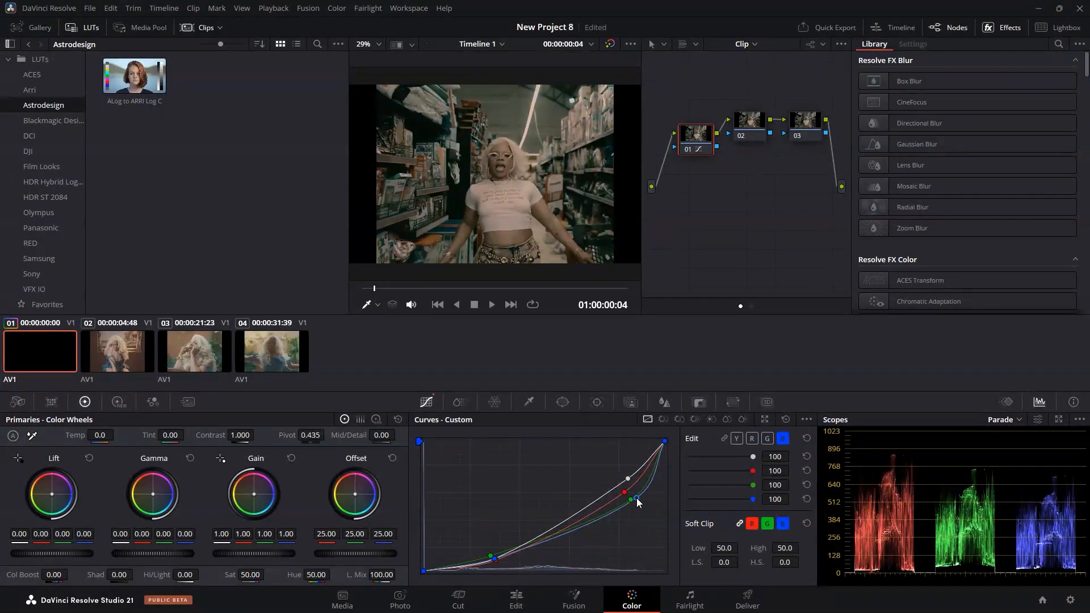
click(491, 555)
drag(492, 555, 497, 562)
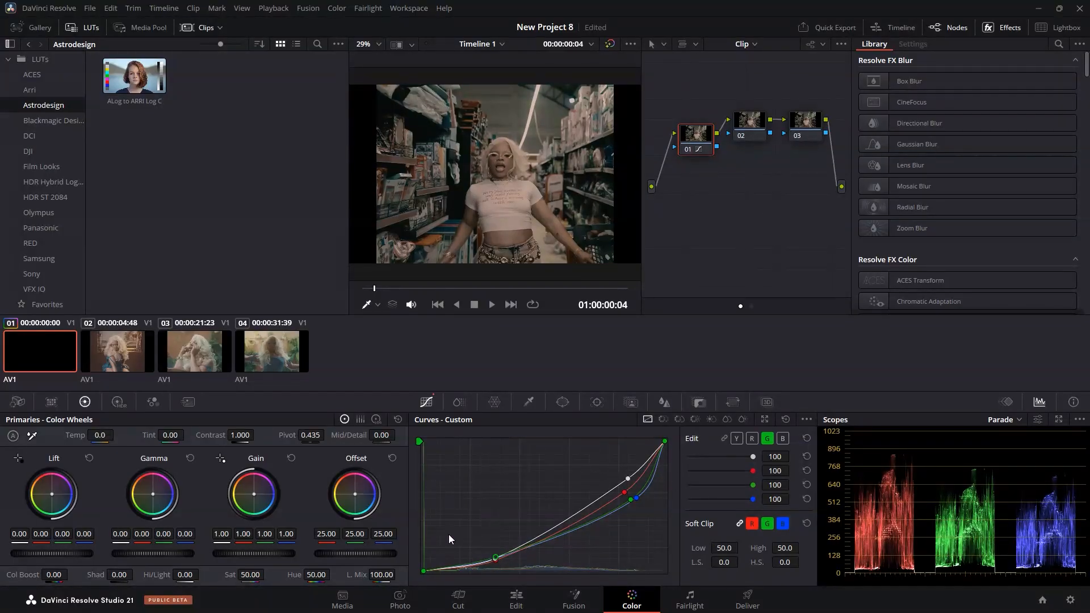
click(611, 44)
click(611, 44)
Warm the image with Offset at 29.79, 22.64, 20.21 and Gain at red 0.90, green 1.03, blue 0.90
drag(353, 493, 358, 496)
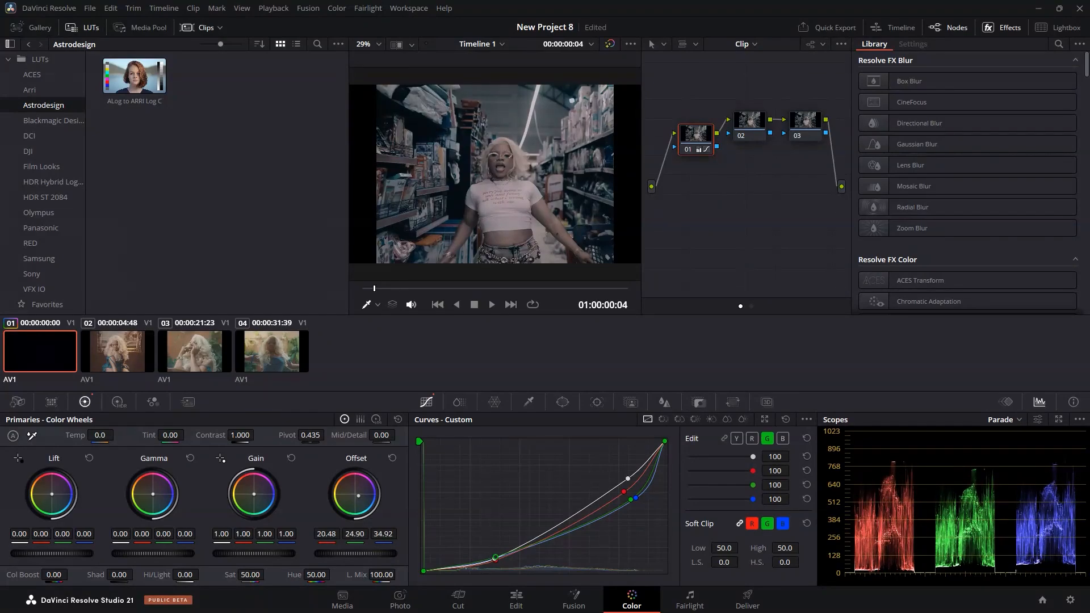
drag(254, 494, 251, 494)
drag(355, 493, 351, 490)
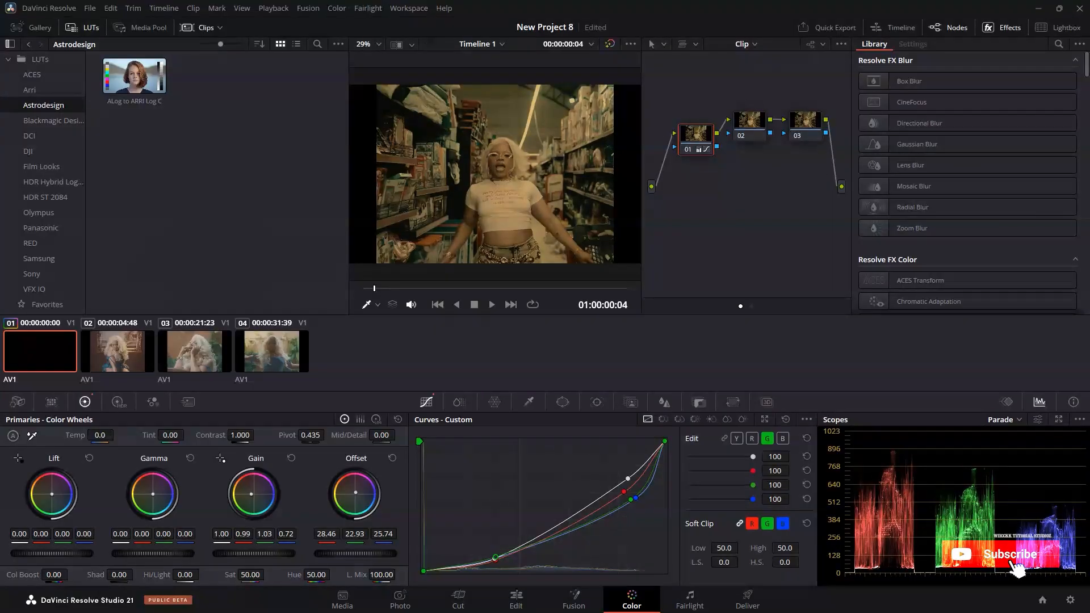
drag(359, 492, 356, 492)
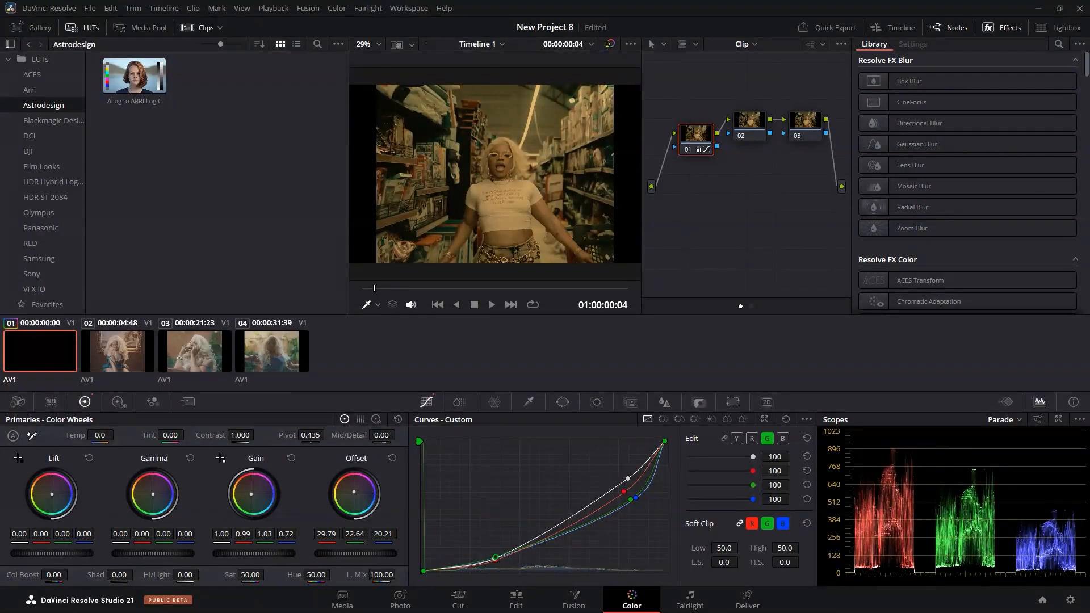
drag(251, 494, 253, 495)
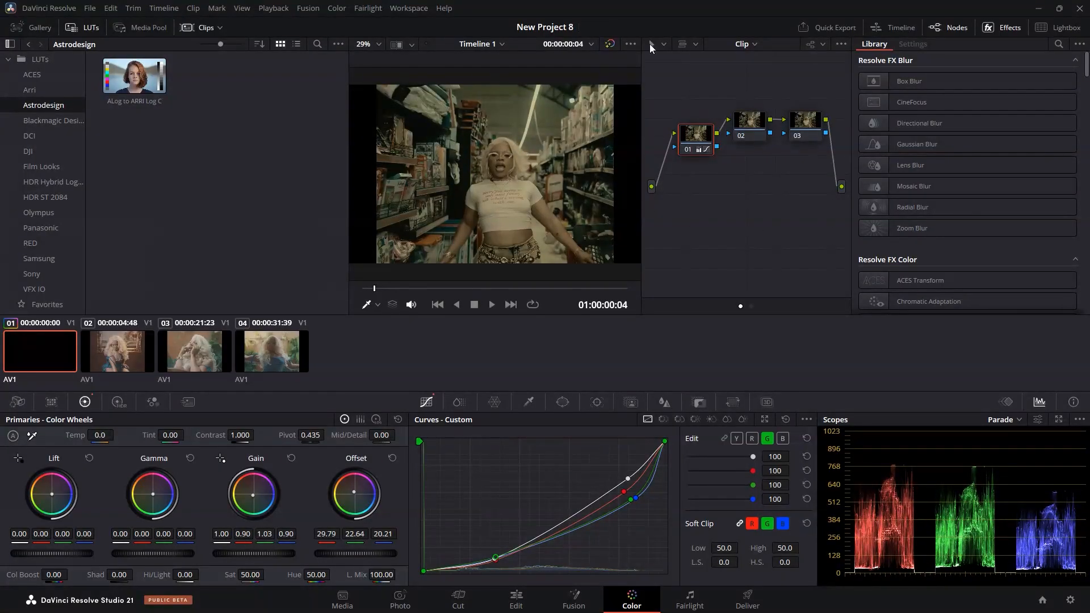
Compare the image with the grade bypassed and raise node 01's saturation to 63.20
click(610, 43)
click(610, 44)
drag(249, 577, 264, 575)
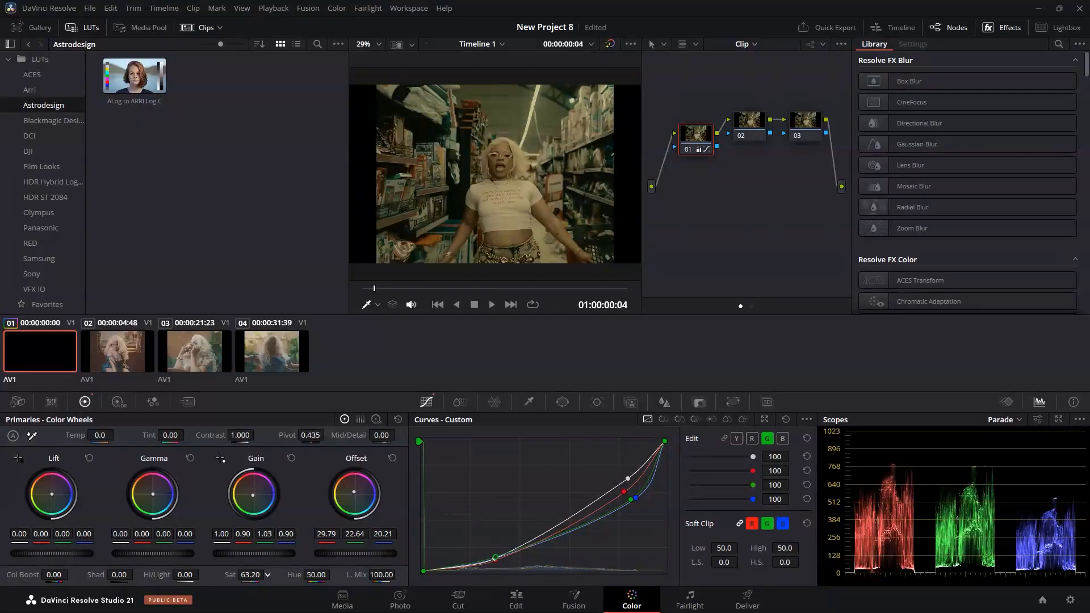
On node 02, pull the warm shelf tones toward a more saturated red with the Color Warper's Chroma Warp
scroll(383, 243, up, 3)
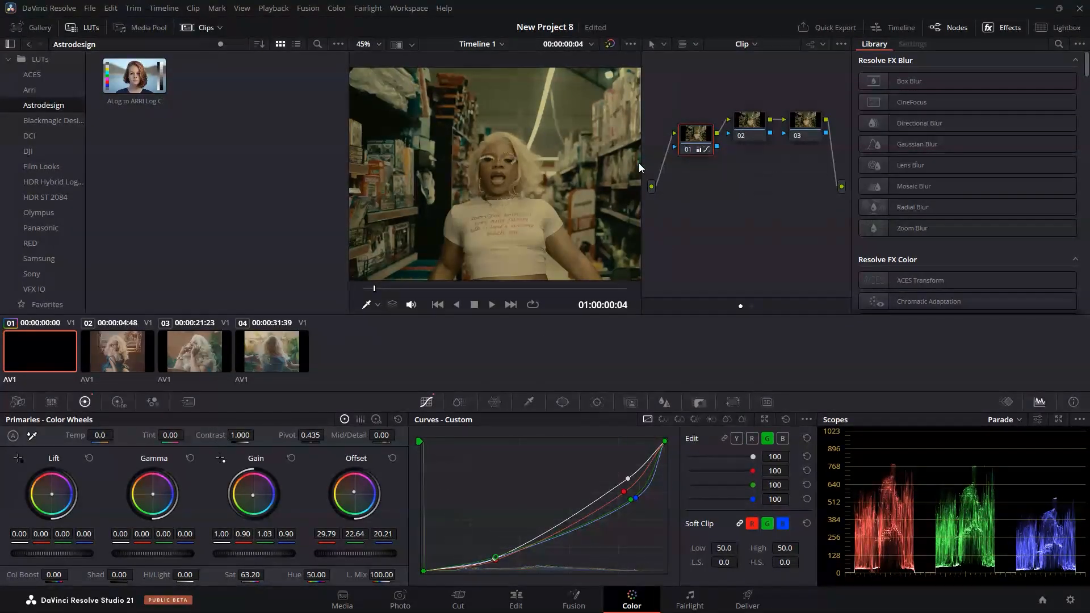
click(745, 121)
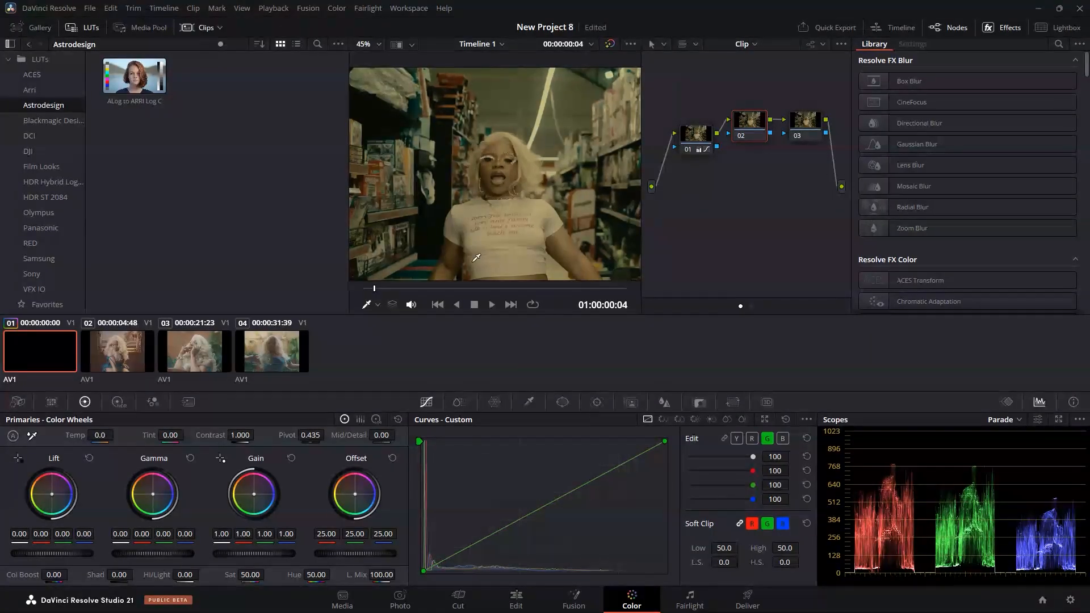
click(460, 403)
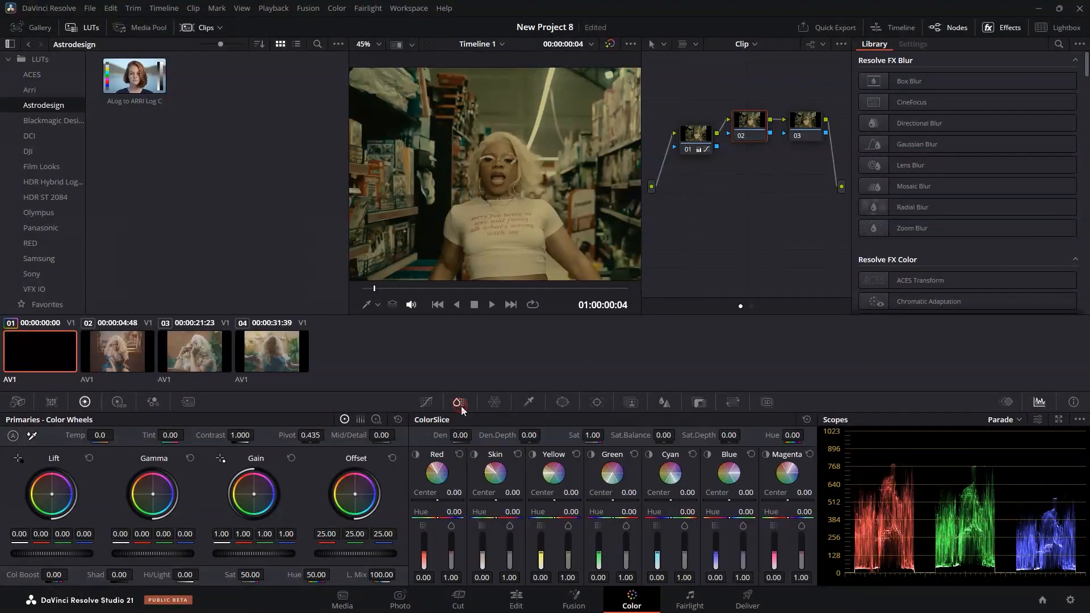
click(495, 403)
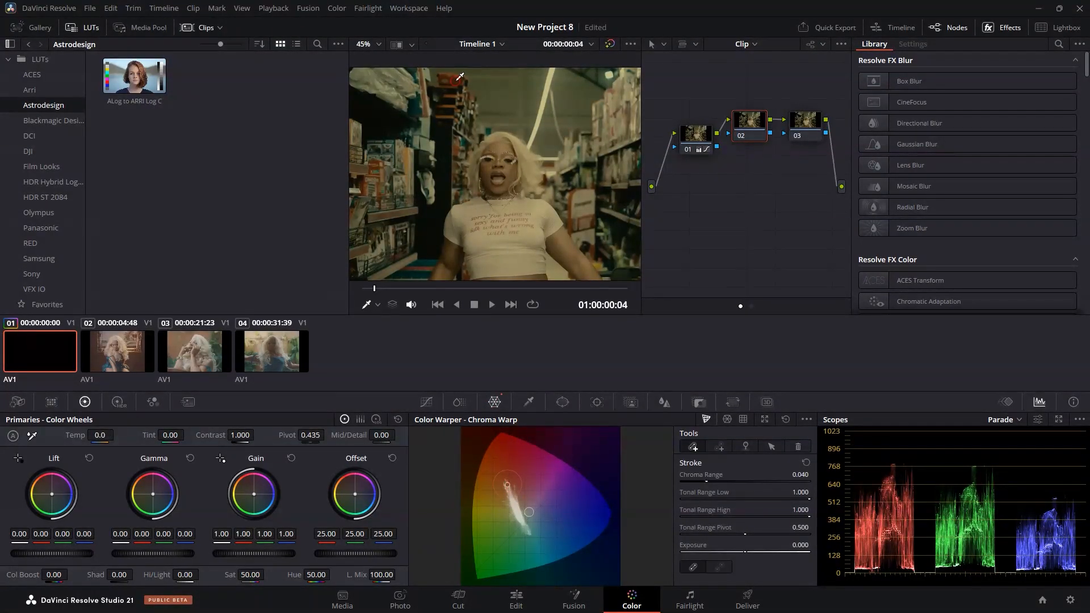
mouse_move(508, 485)
mouse_down()
mouse_move(495, 465)
mouse_move(507, 462)
mouse_move(480, 463)
mouse_move(496, 442)
mouse_move(509, 464)
mouse_up()
scroll(488, 192, down, 3)
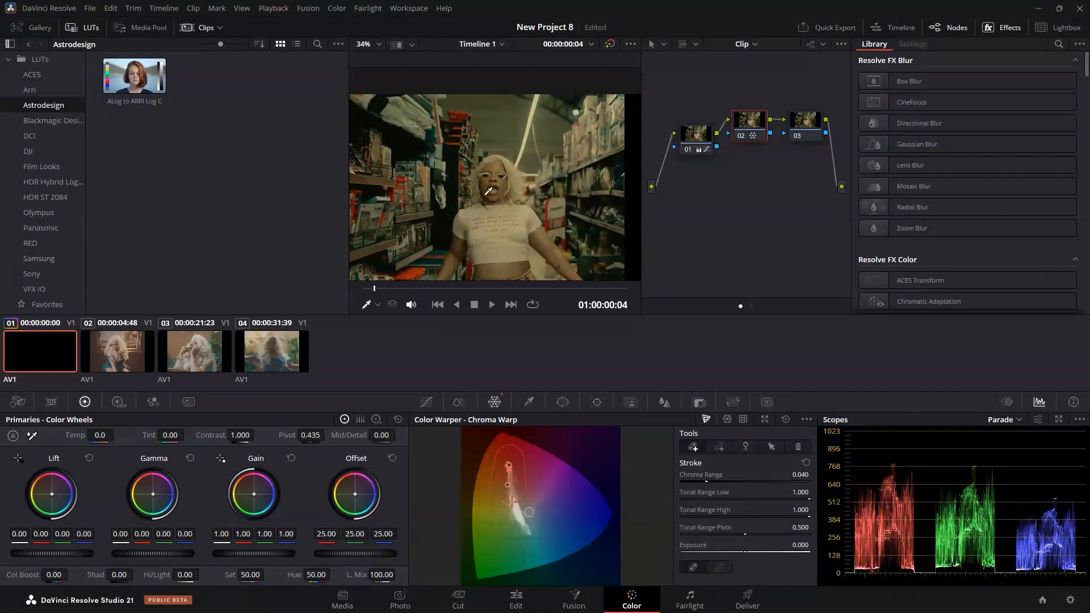
Shift the muted teal tones toward green in the Chroma Warp and compare the image with the grade bypassed
scroll(444, 198, up, 2)
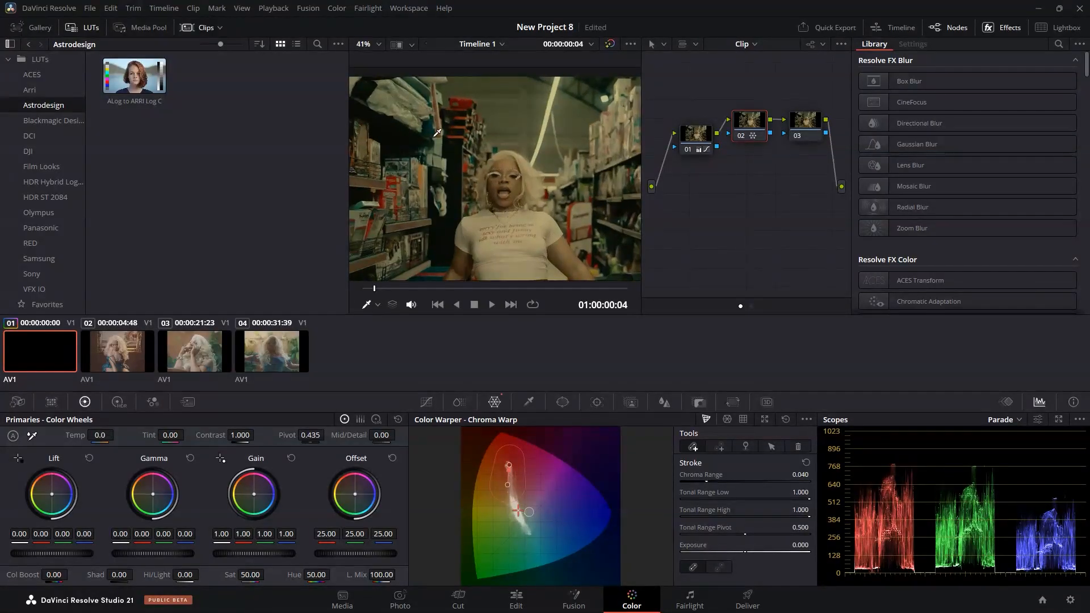
click(432, 130)
mouse_move(529, 532)
mouse_down()
mouse_move(516, 551)
mouse_move(509, 541)
mouse_move(540, 555)
mouse_move(506, 546)
mouse_up()
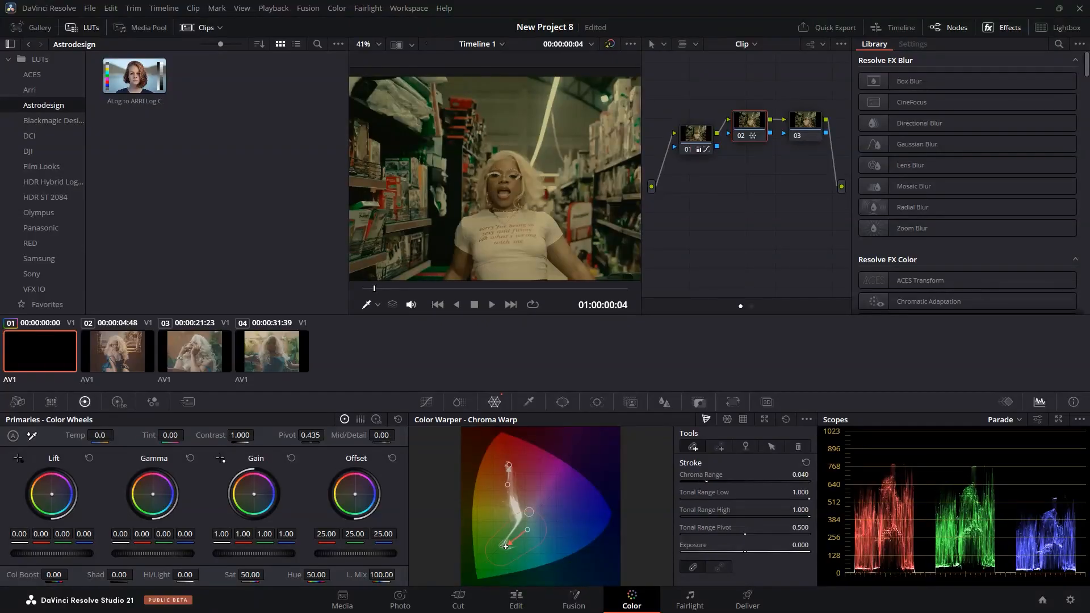
scroll(514, 234, down, 5)
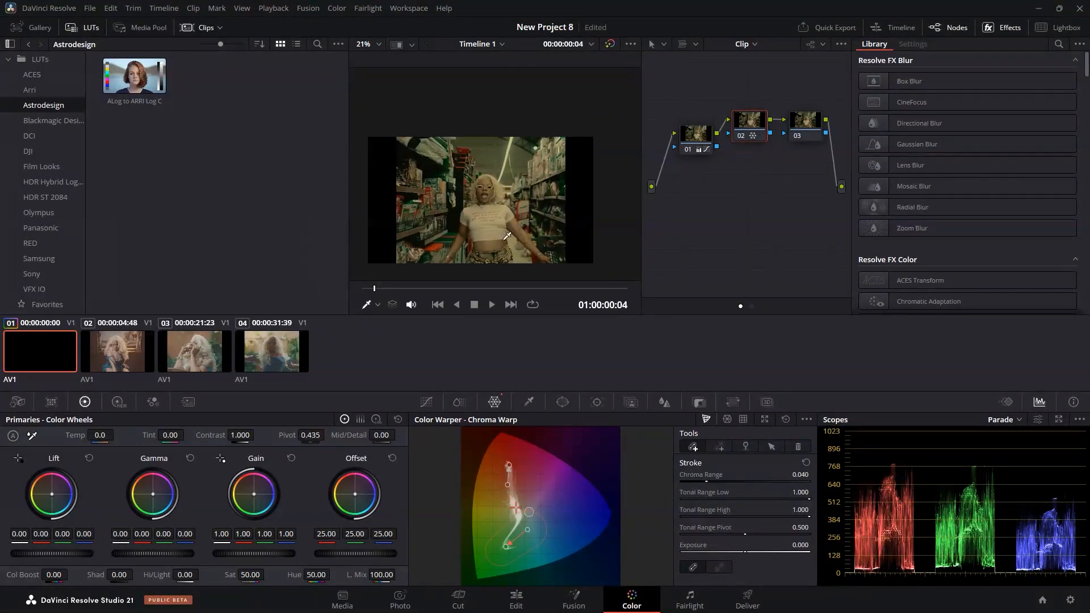
scroll(514, 234, up, 2)
click(608, 44)
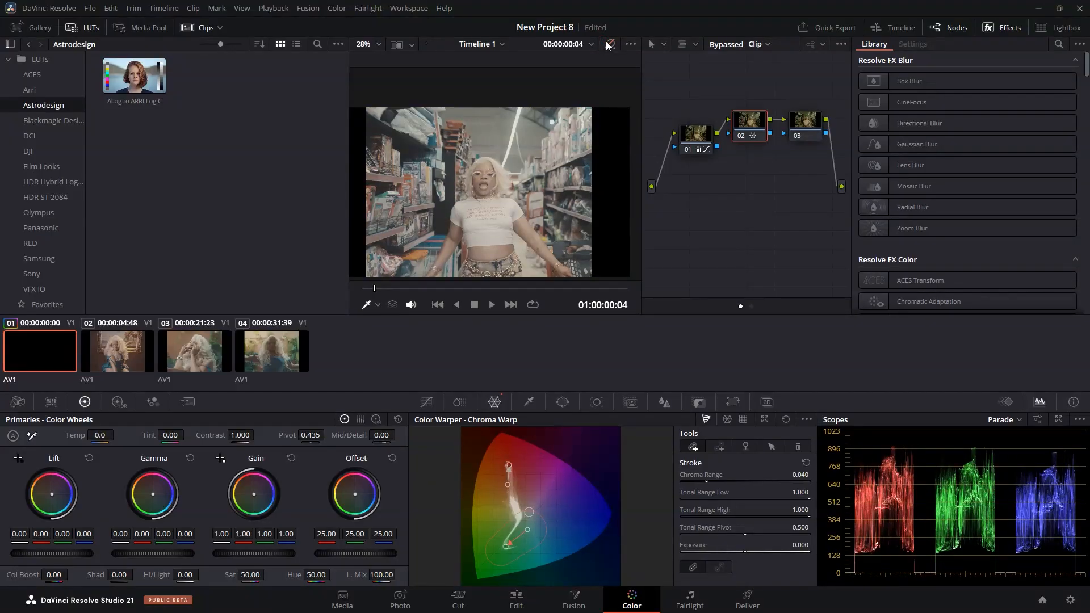
click(609, 44)
scroll(562, 267, up, 2)
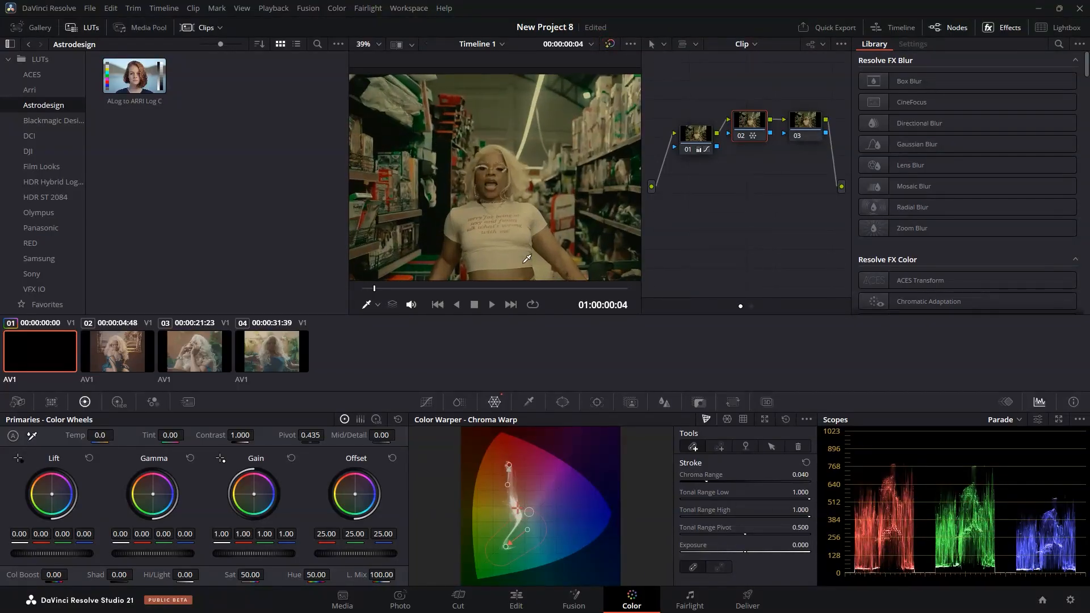
Push the near-neutral warm tones slightly toward orange in node 02's Chroma Warp
scroll(527, 259, up, 1)
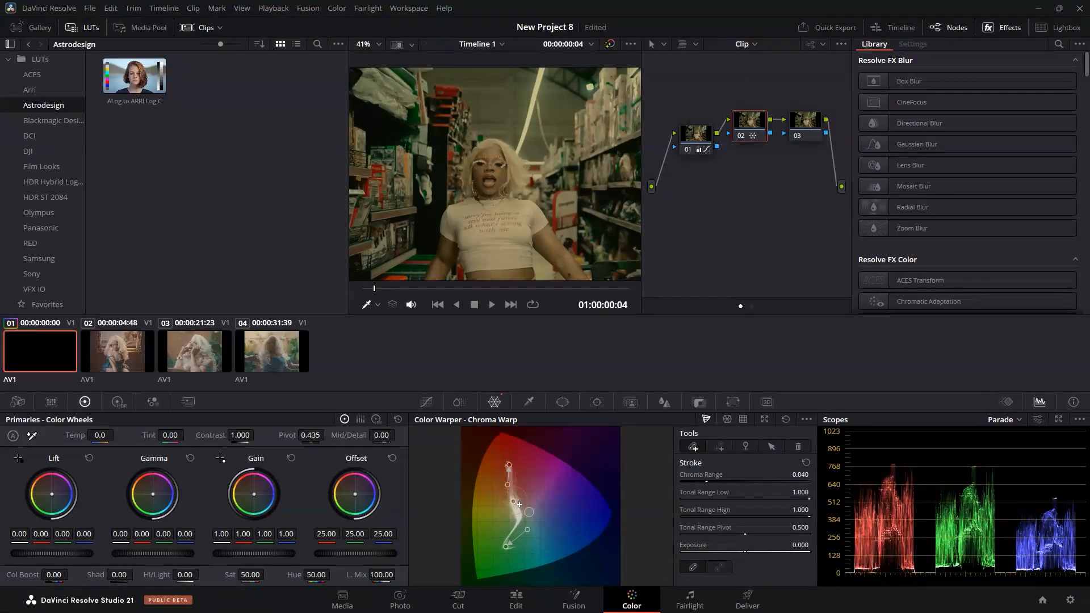
drag(513, 502, 507, 494)
scroll(504, 216, down, 2)
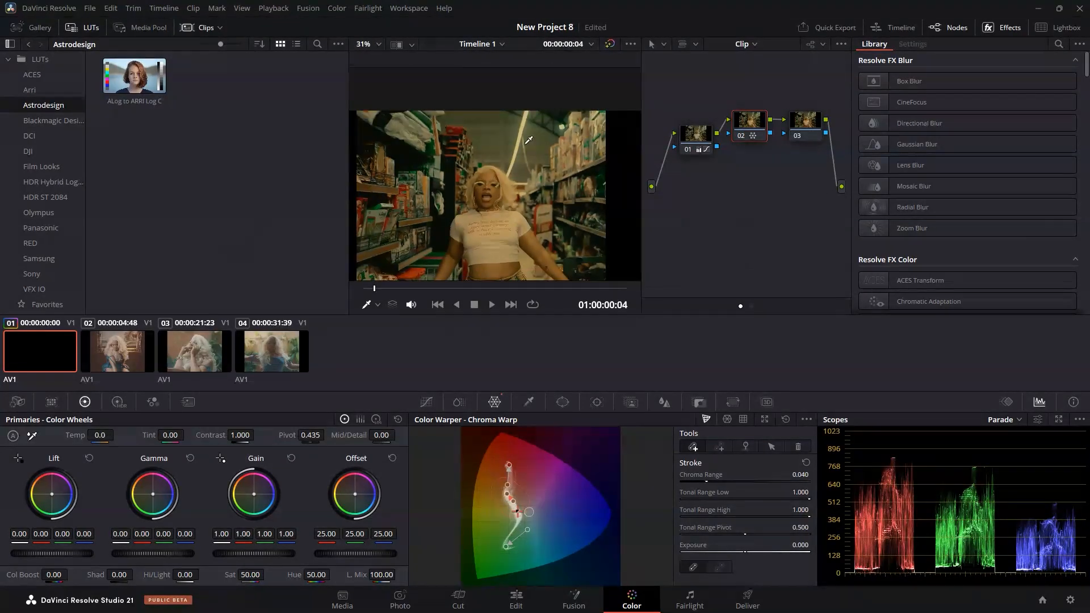
scroll(504, 216, up, 1)
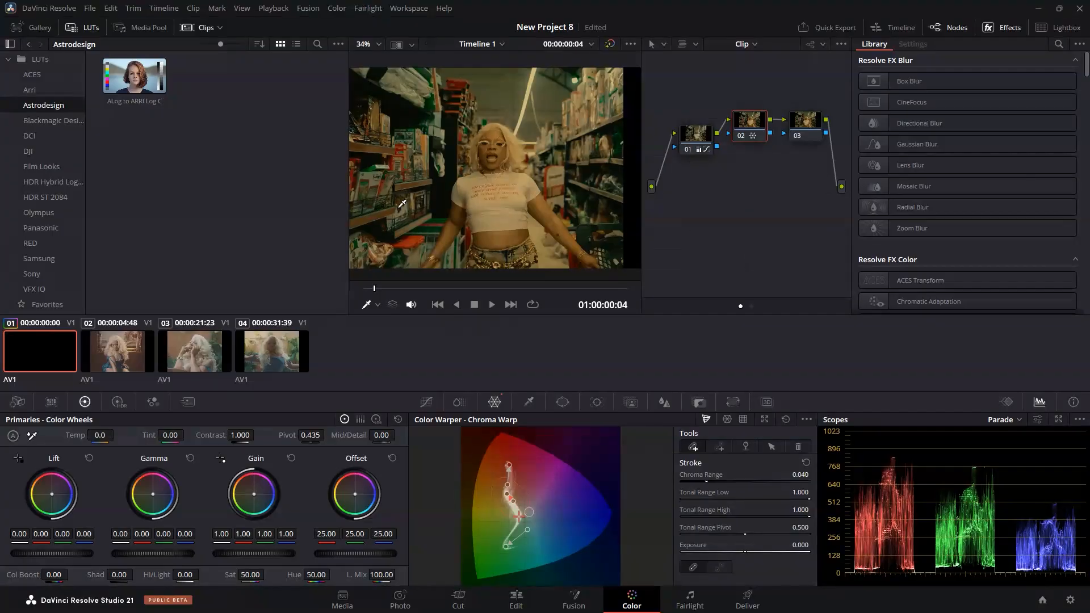
scroll(487, 143, up, 1)
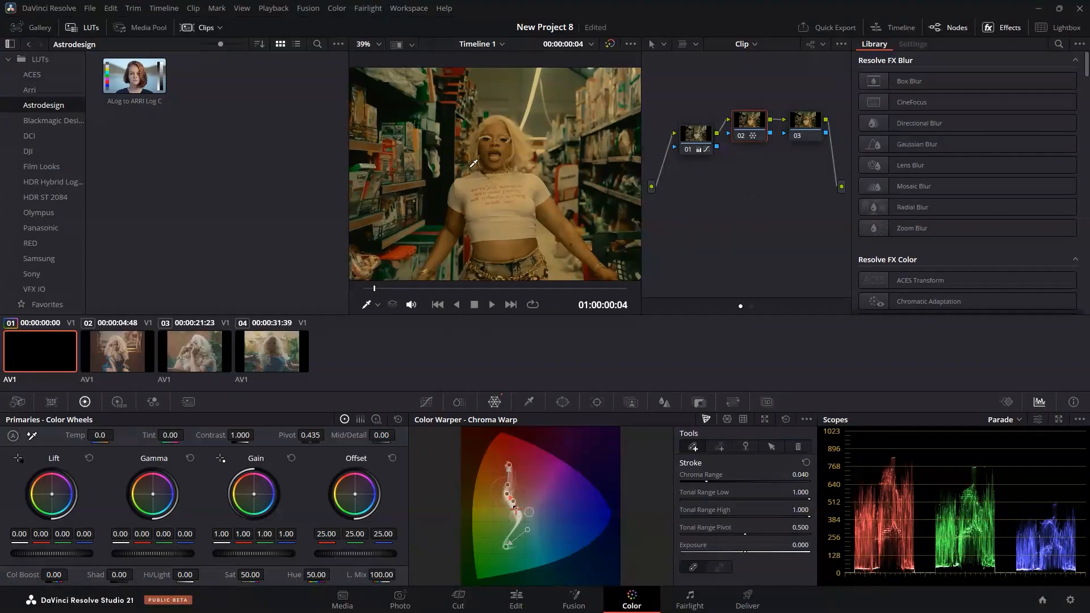
Add a lowered shadow point to node 02's luma curve and compare the image with the grade bypassed
click(429, 402)
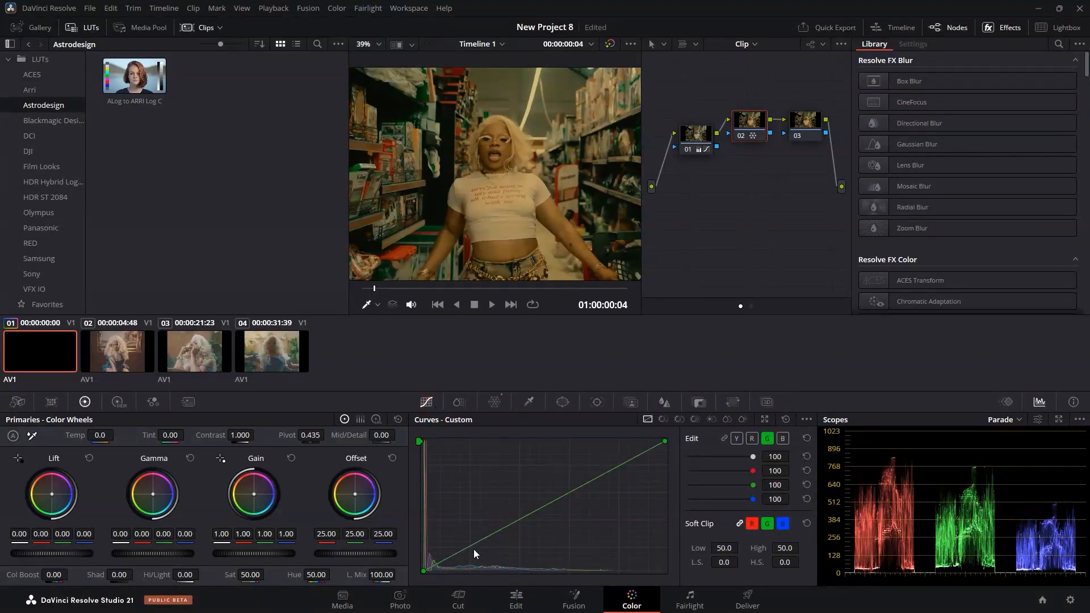
click(736, 439)
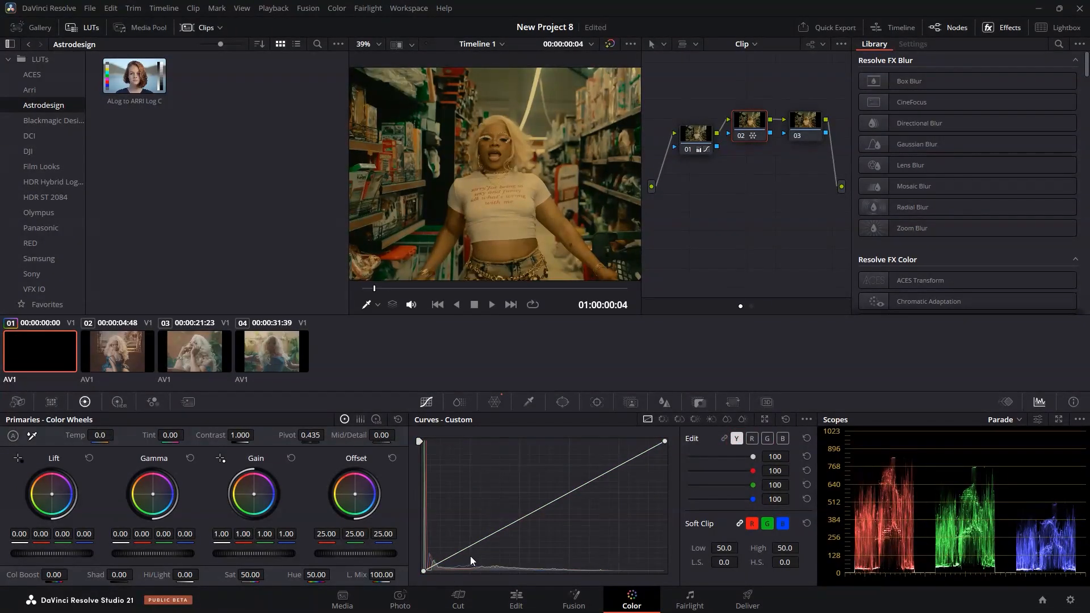
drag(482, 540, 487, 548)
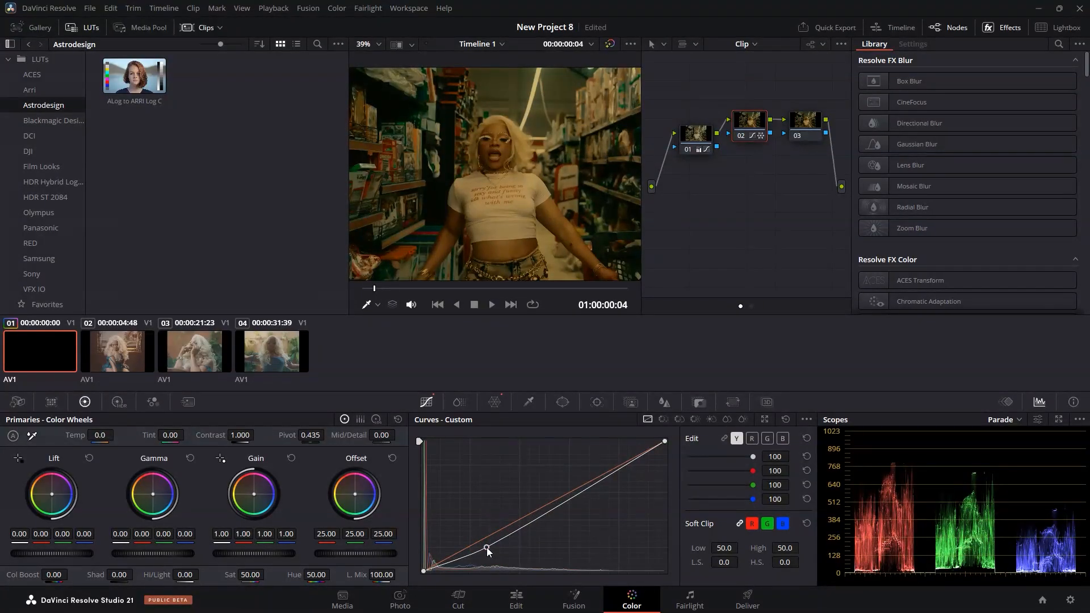
scroll(583, 111, down, 2)
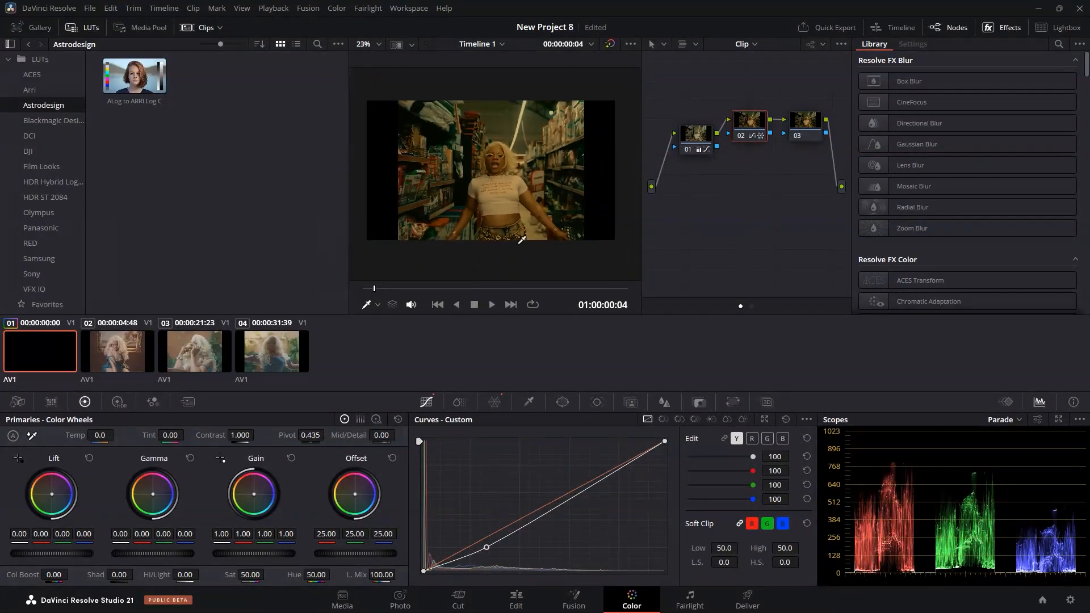
scroll(583, 110, up, 1)
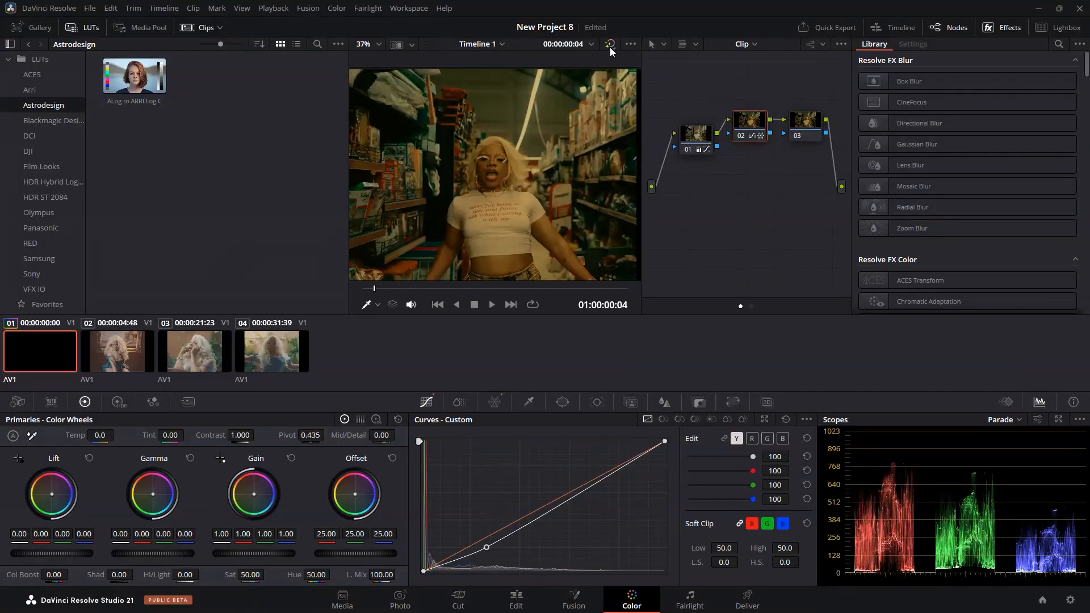
click(610, 44)
click(610, 44)
scroll(516, 127, up, 2)
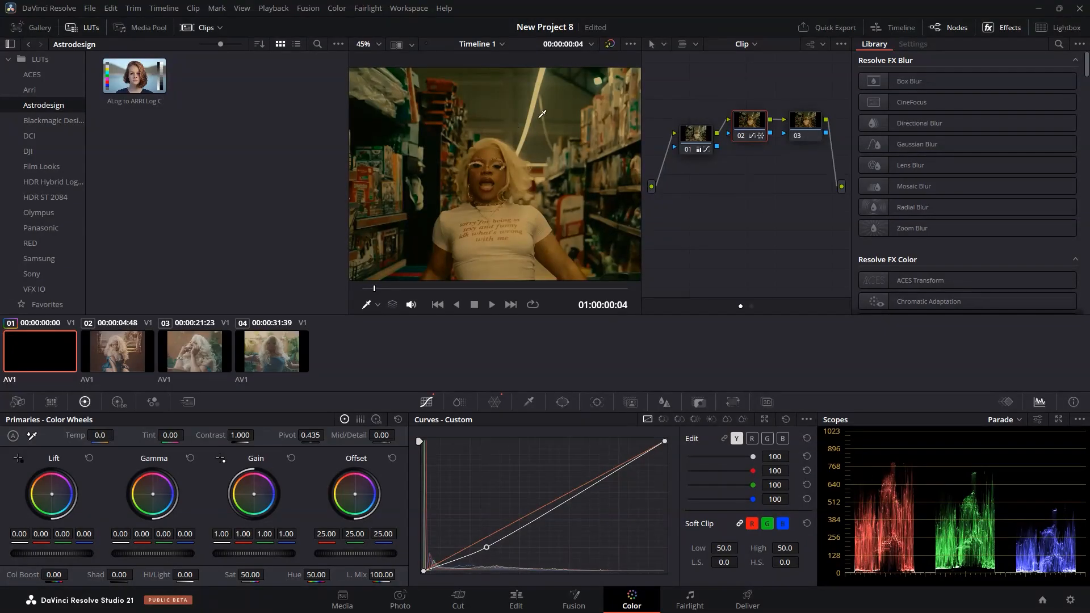
Search the effects library for halation and apply the Halation effect to node 03
click(803, 141)
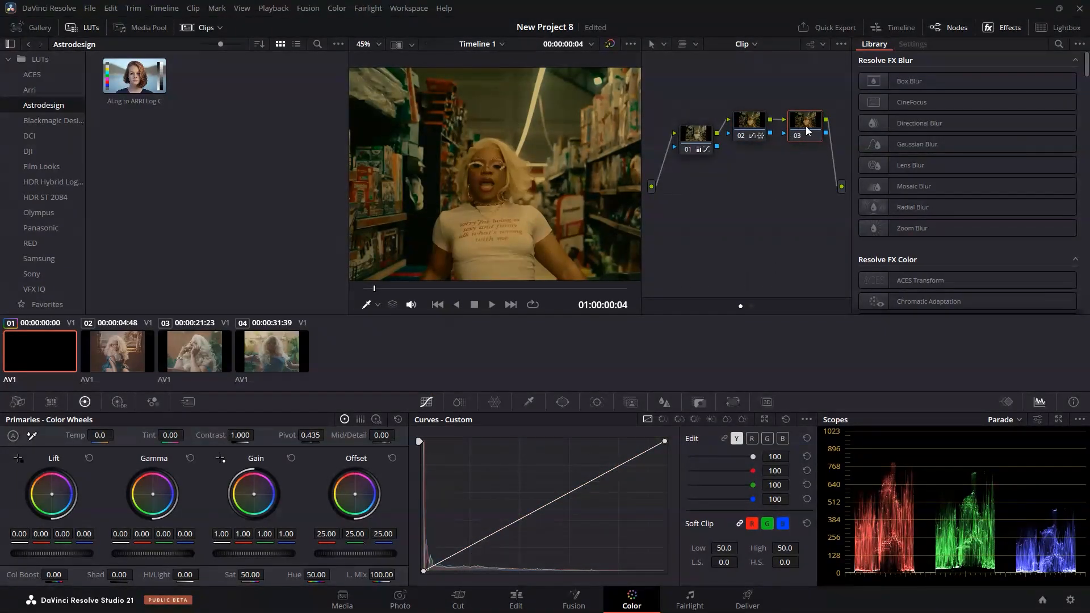
click(1059, 44)
text(halation)
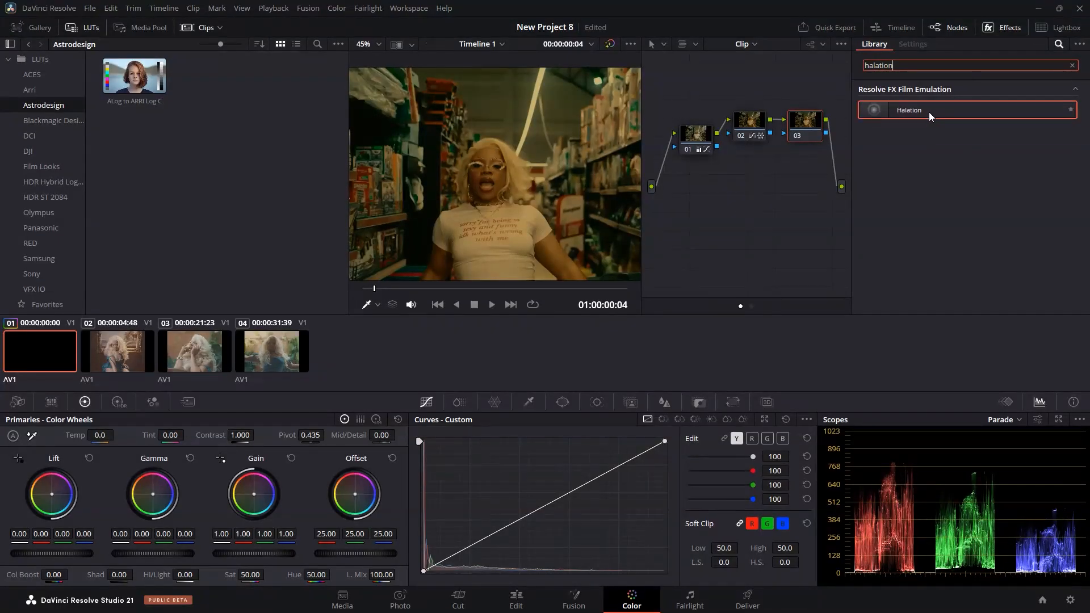
drag(908, 110, 809, 130)
Set Halation's dye layer reflections to Strength 0.651, Gamma 1.394, Saturation 1.012 and Spread 0.450
scroll(524, 131, up, 6)
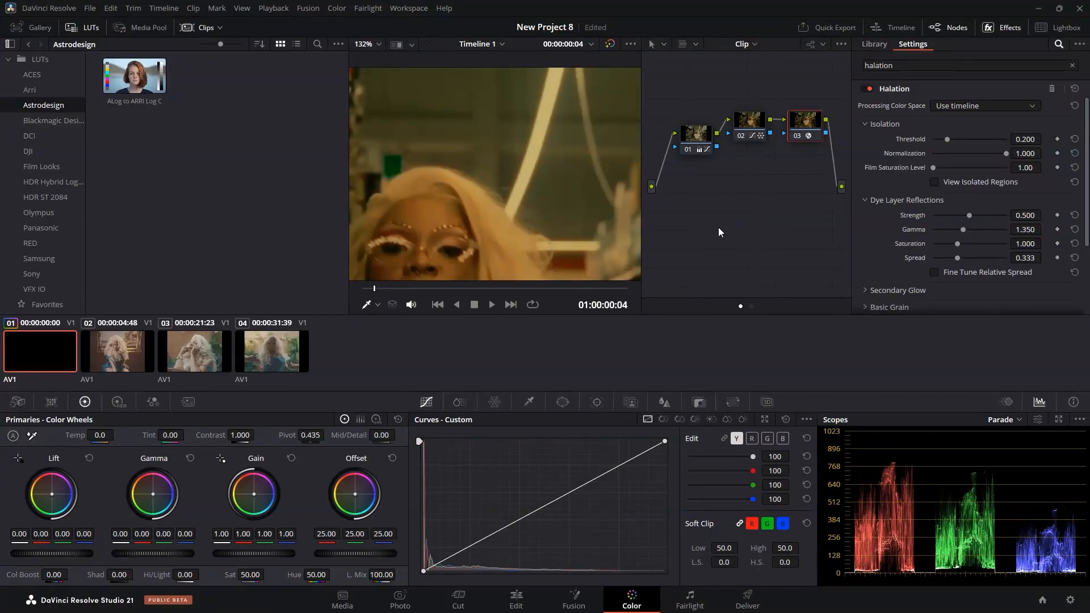
drag(970, 221, 966, 259)
scroll(510, 179, down, 3)
scroll(510, 179, down, 6)
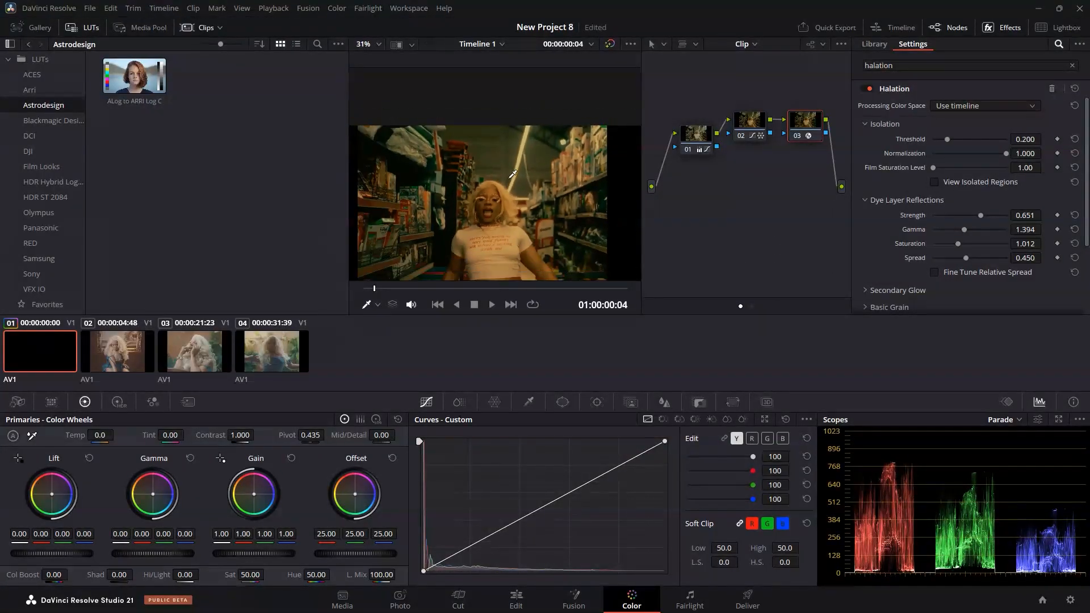
scroll(502, 234, up, 2)
scroll(502, 234, up, 1)
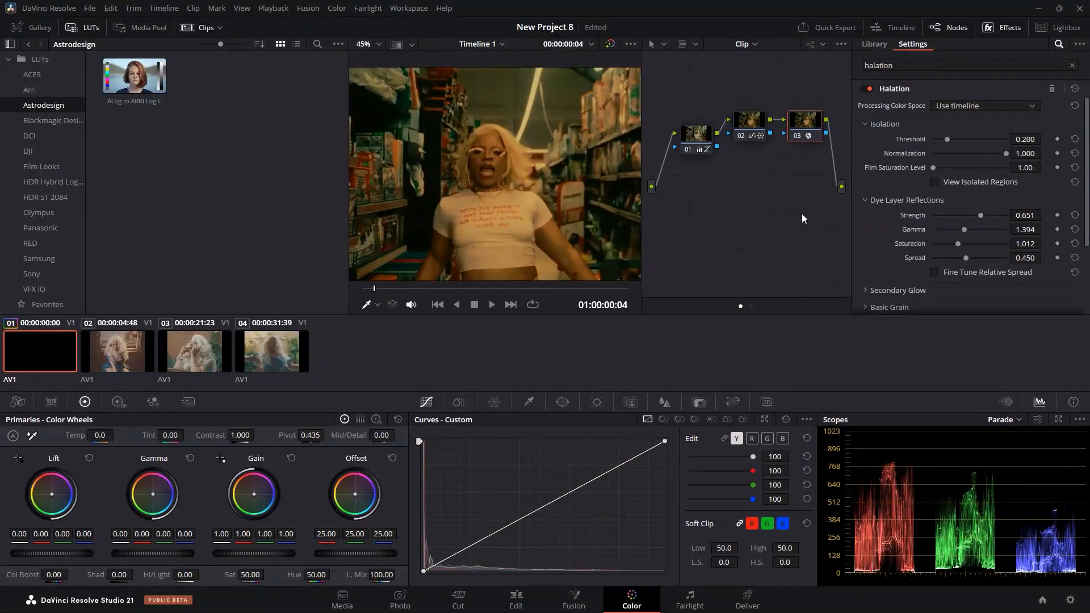
Compare the image with node 03 disabled and with the whole grade bypassed
click(797, 137)
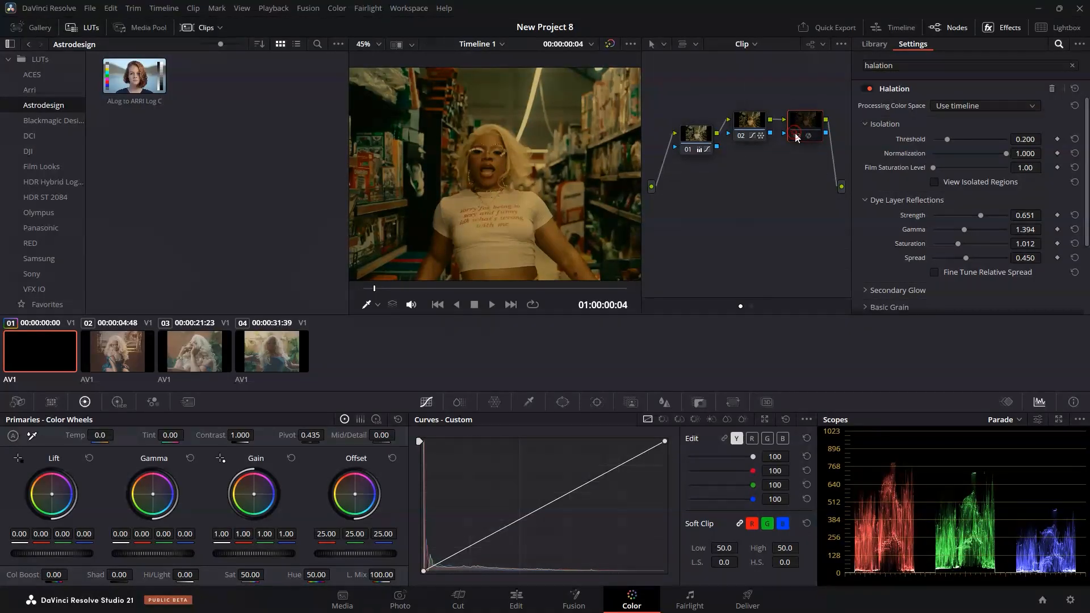
click(797, 138)
scroll(491, 170, down, 2)
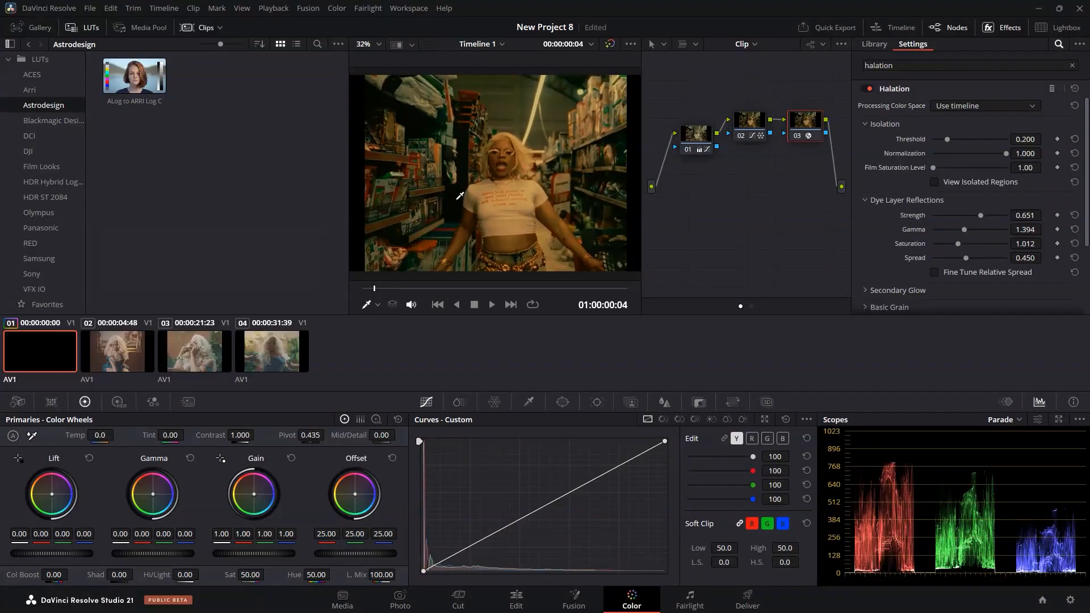
click(610, 45)
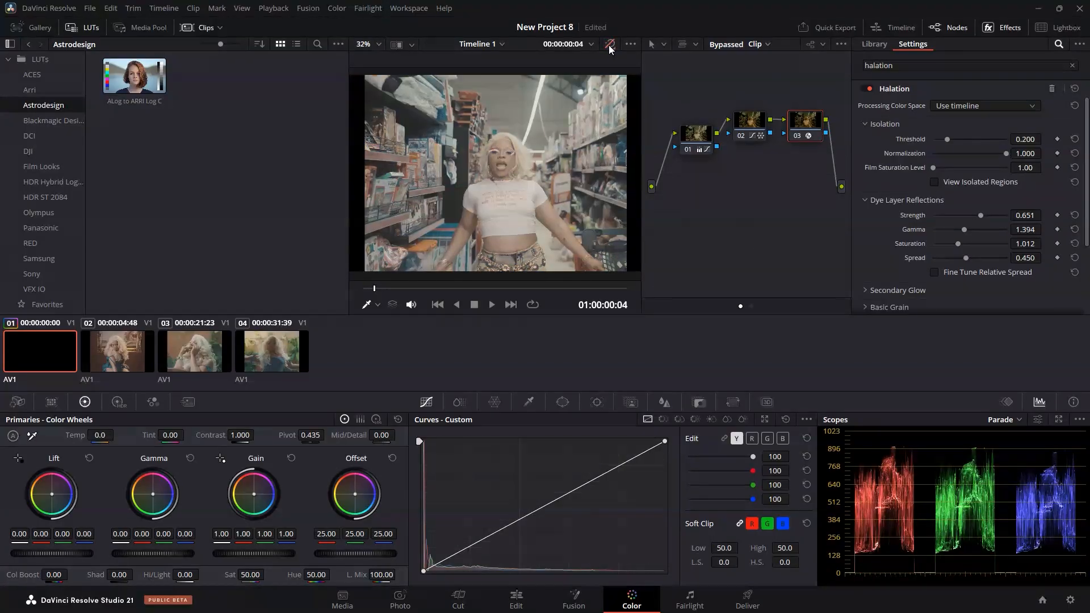
click(610, 45)
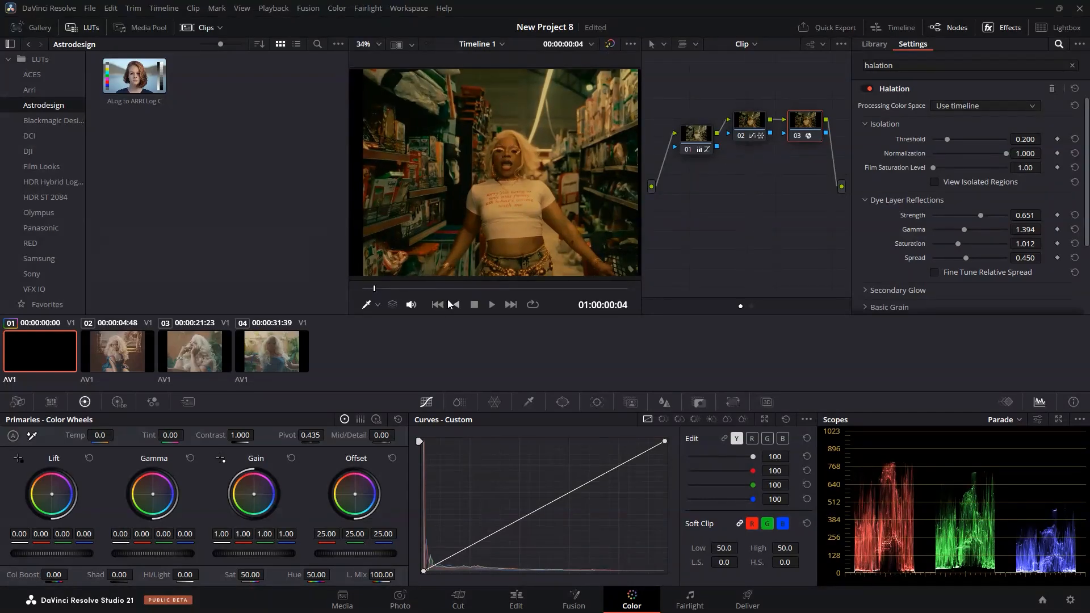
On the second clip, add serial node 02 after node 01 and space the two nodes apart
click(142, 362)
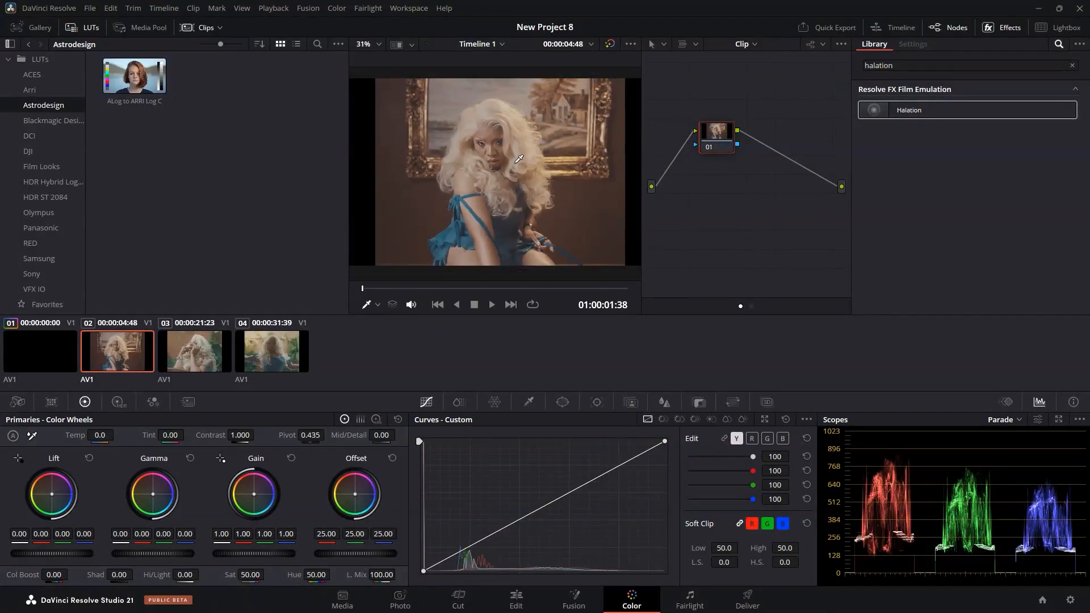
scroll(486, 228, up, 1)
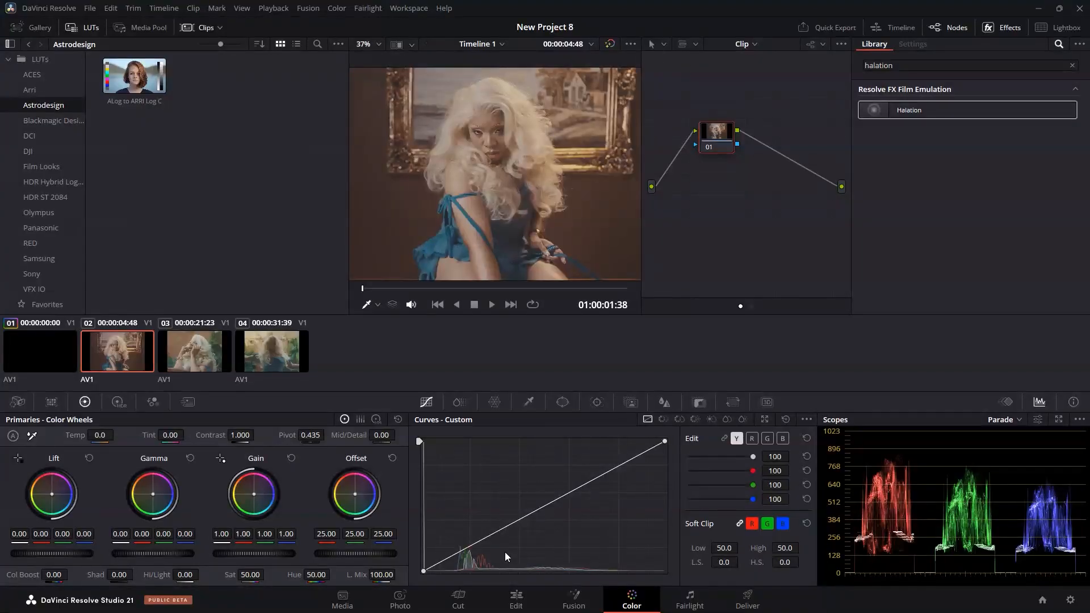
drag(733, 143, 709, 135)
right_click(708, 134)
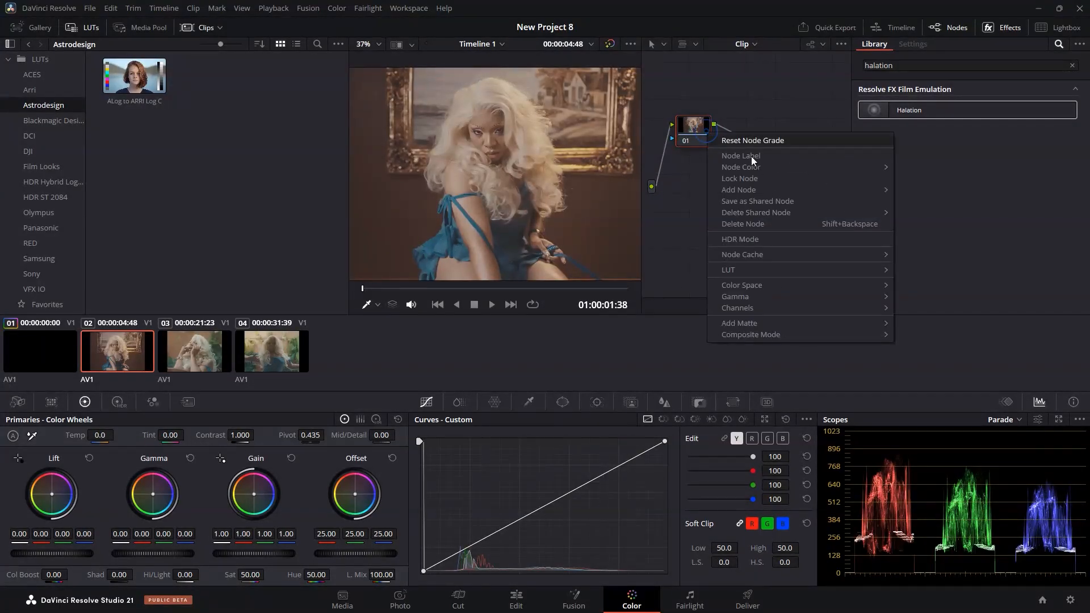
mouse_move(811, 193)
click(904, 196)
drag(729, 141, 768, 153)
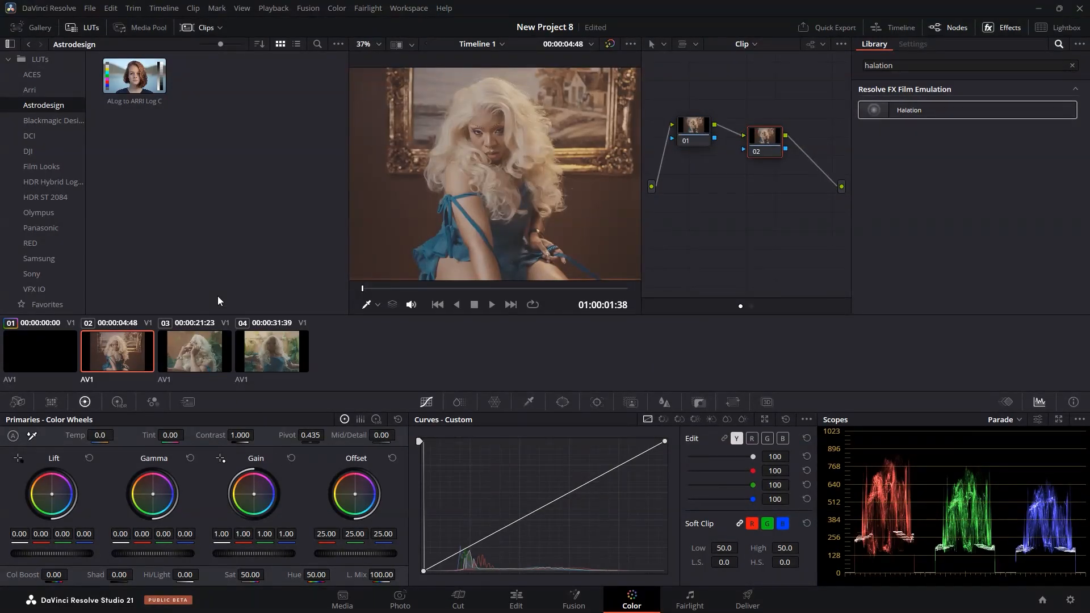
Align node 01 beside node 02 and darken its shadows with a lowered point on the luma curve
drag(702, 131, 698, 139)
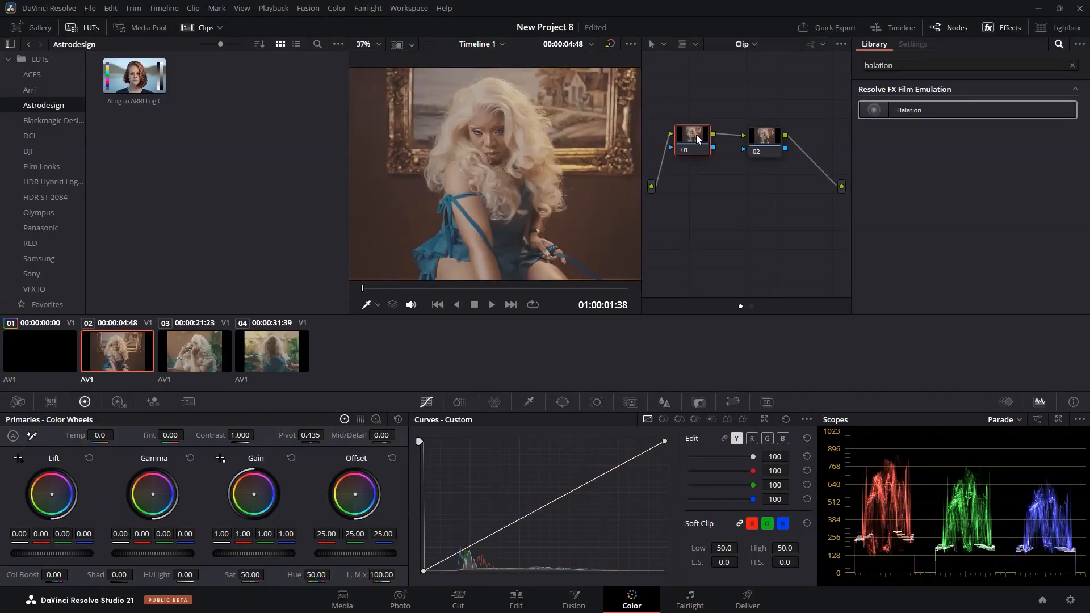
drag(481, 541, 496, 555)
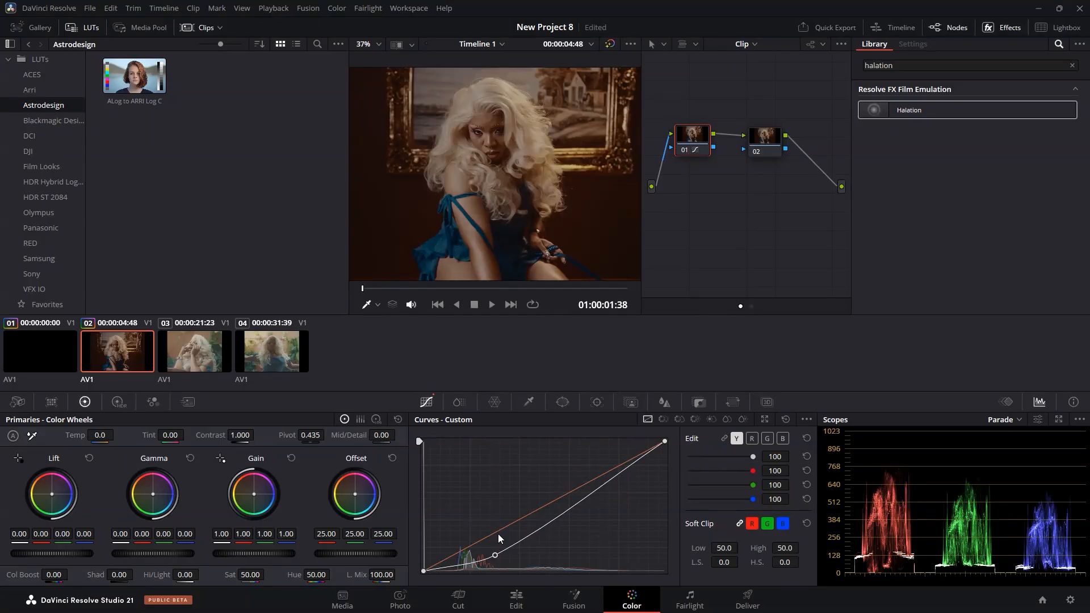
Add an upper point to node 01's luma curve, set Offset to red 24.08, green 25.77, blue 18.12, and compare with the grade bypassed
mouse_move(605, 485)
mouse_down()
mouse_move(611, 496)
mouse_move(602, 481)
mouse_up()
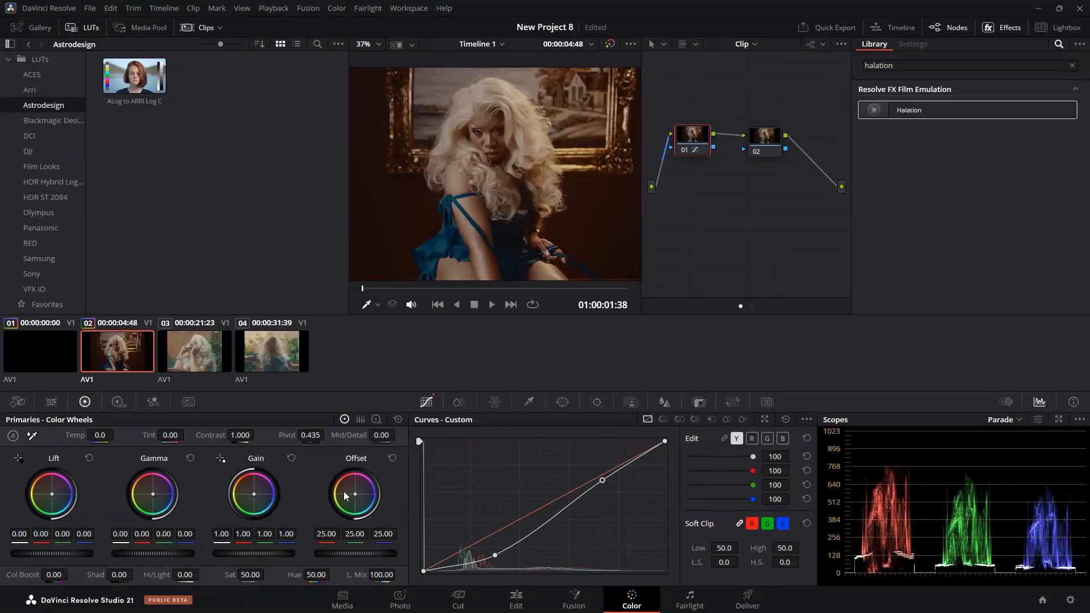
drag(355, 494, 352, 494)
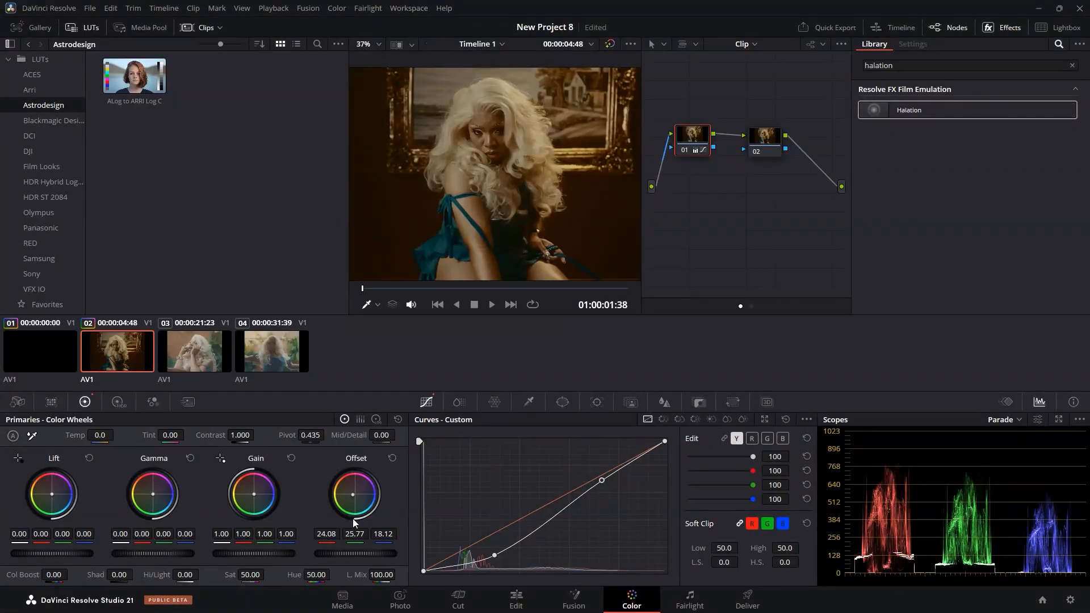
scroll(478, 222, up, 2)
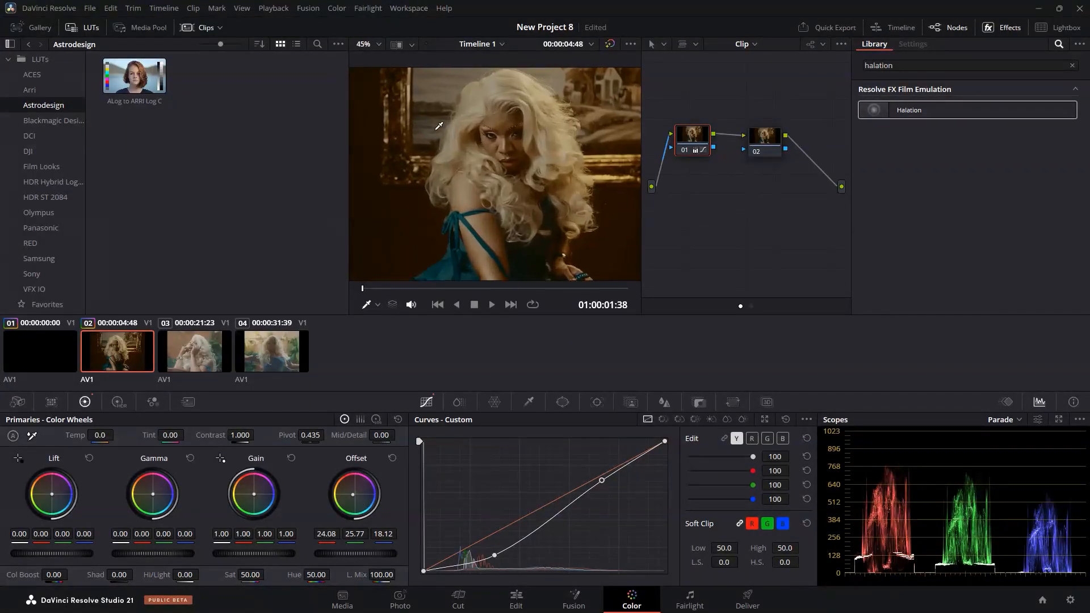
scroll(470, 145, down, 1)
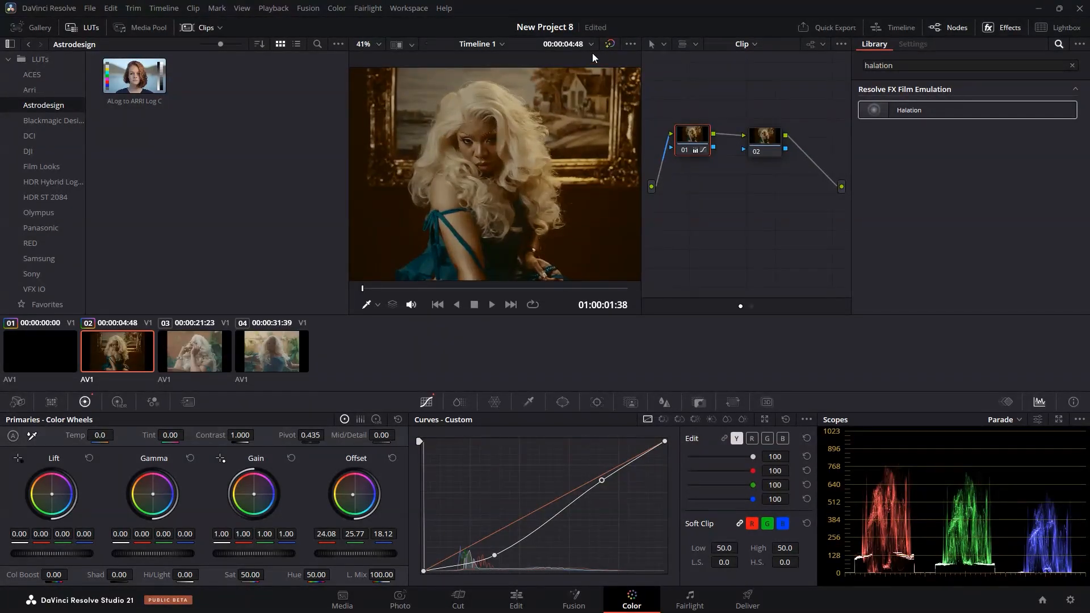
click(607, 46)
click(606, 48)
Set node 01's Gain to red 1.06, green 1.00, blue 0.83 and Saturation to 42.60, and check against the bypassed grade
drag(254, 494, 252, 494)
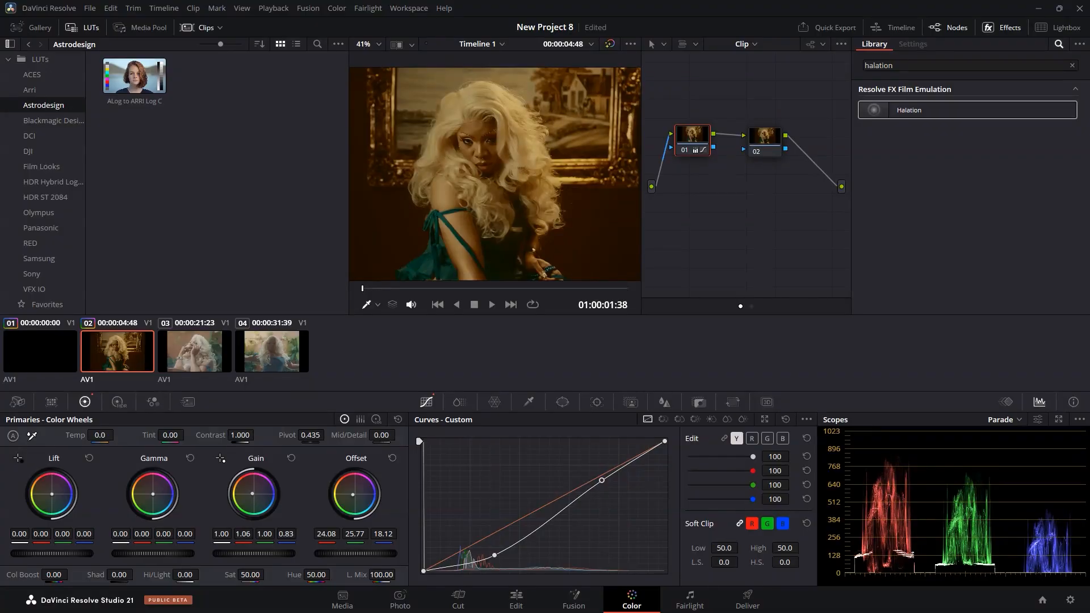
scroll(480, 163, down, 2)
scroll(480, 164, down, 3)
mouse_move(254, 575)
mouse_down()
mouse_move(242, 575)
mouse_move(267, 573)
mouse_up()
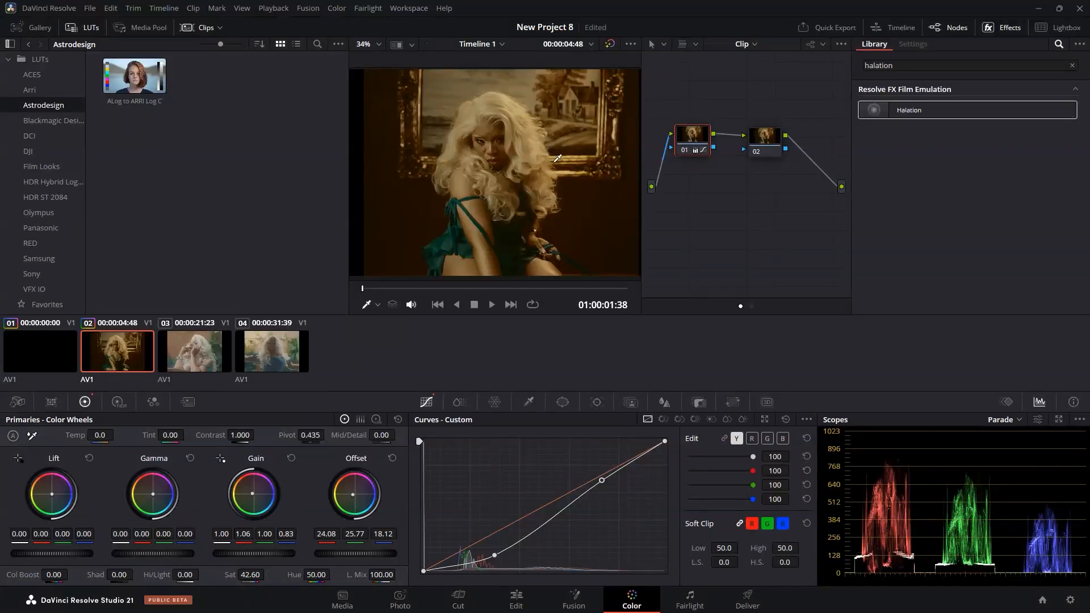
click(610, 44)
click(610, 43)
scroll(446, 200, up, 1)
scroll(446, 200, down, 3)
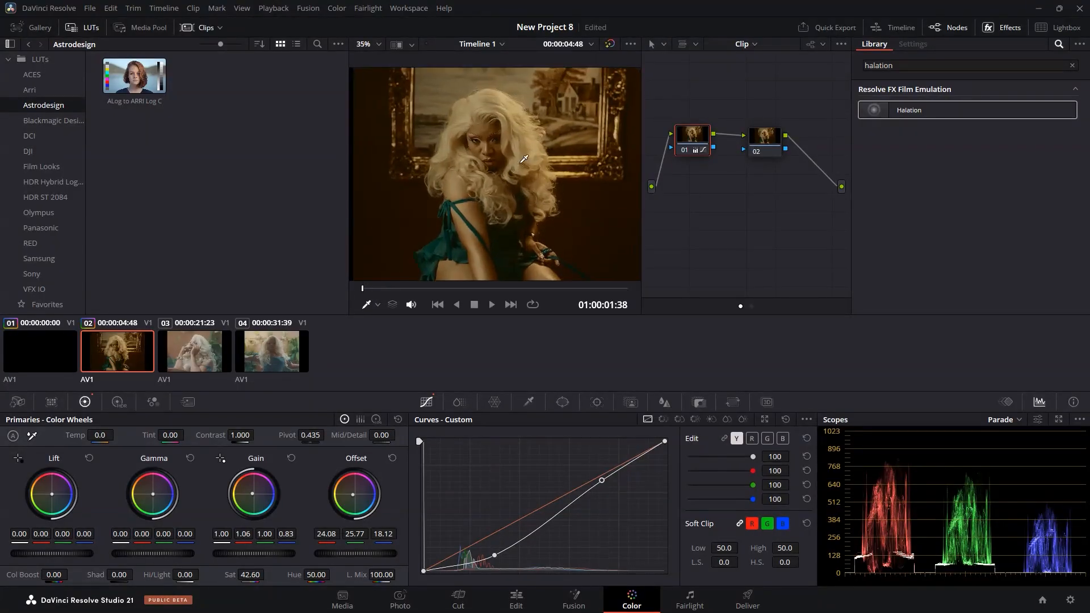
scroll(484, 124, up, 1)
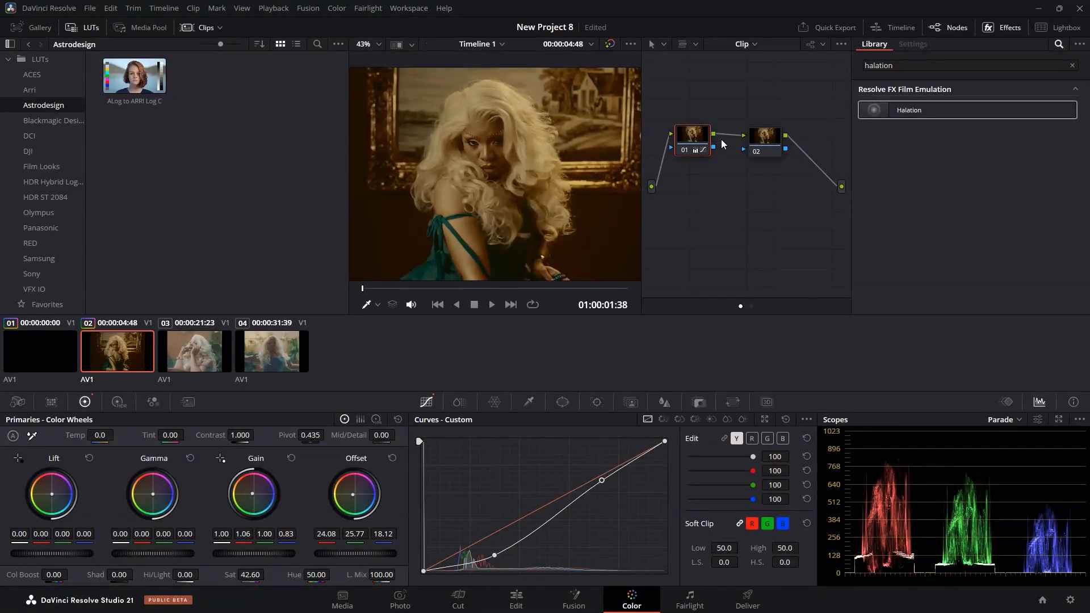
Apply Halation to node 02 with a dye layer reflections Spread of 0.628, and compare with the grade bypassed
click(766, 143)
drag(886, 110, 765, 142)
scroll(453, 139, up, 2)
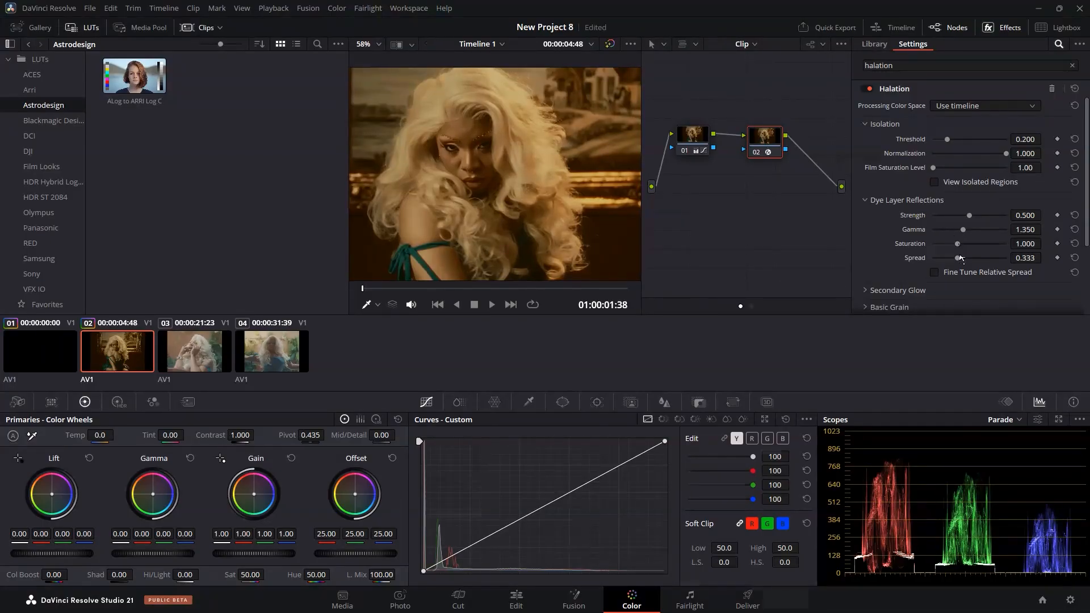
mouse_move(959, 258)
mouse_down()
mouse_move(974, 257)
mouse_move(946, 261)
mouse_move(979, 257)
mouse_up()
scroll(481, 200, down, 3)
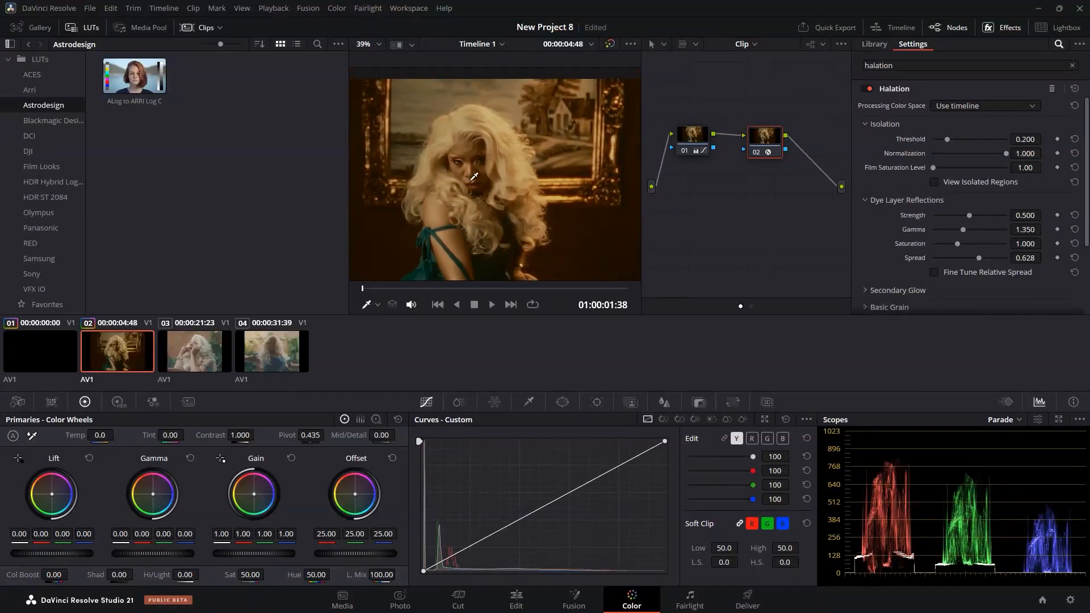
scroll(492, 177, down, 1)
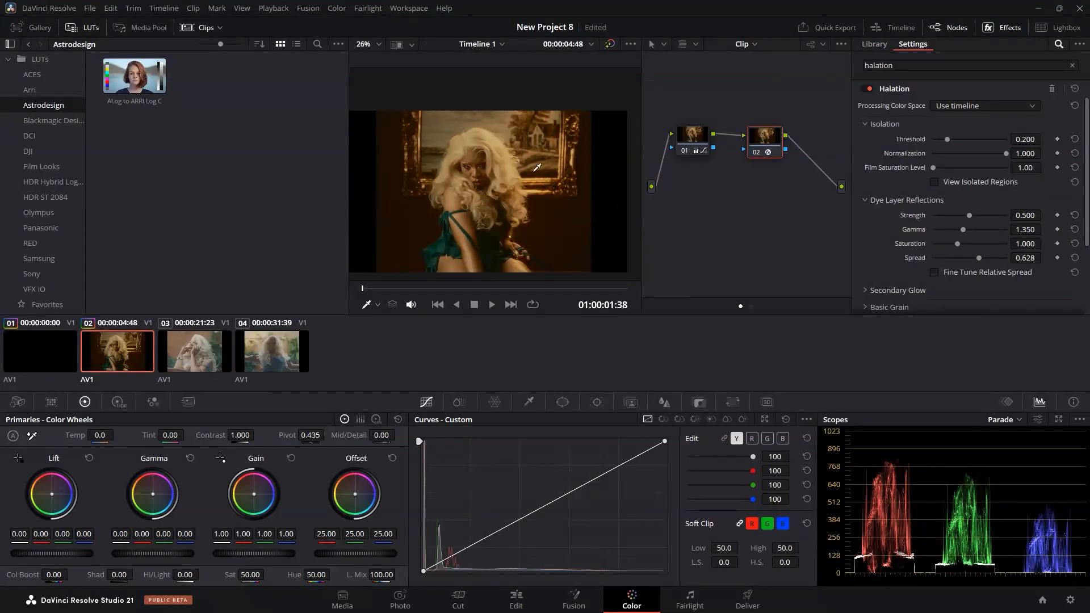
click(612, 44)
click(613, 44)
click(612, 44)
click(612, 44)
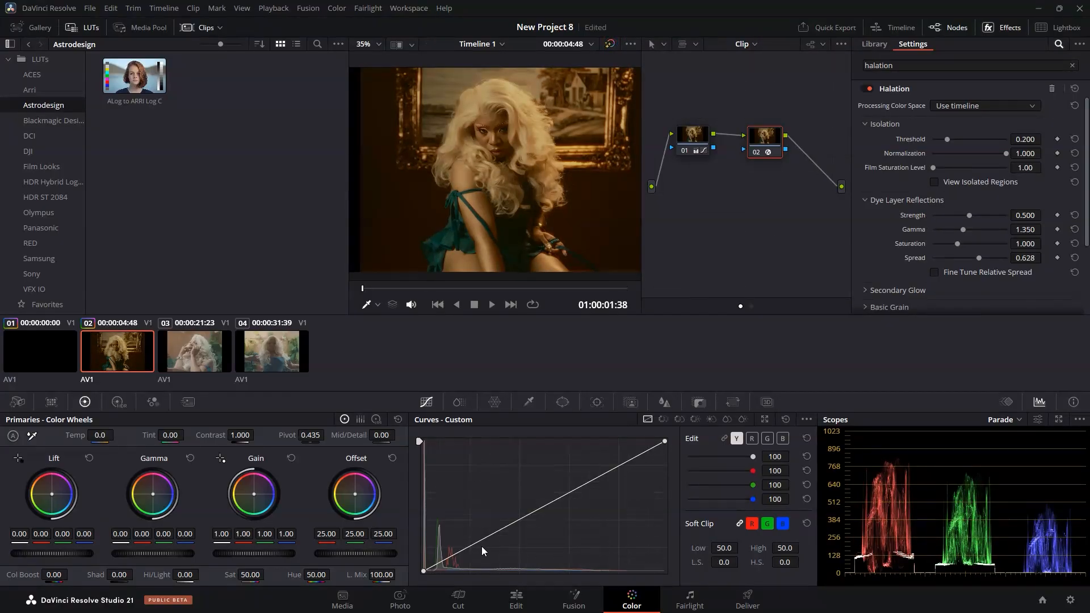
Deepen node 02's shadows with a lowered point on the lower part of the luma curve
drag(481, 542, 488, 548)
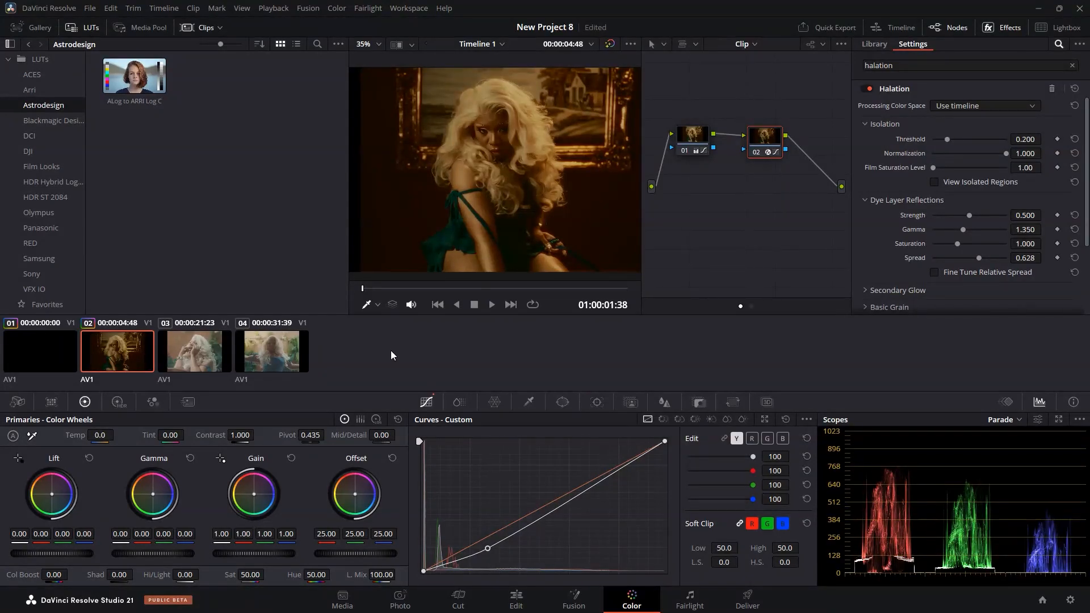
scroll(483, 133, up, 1)
scroll(485, 148, down, 2)
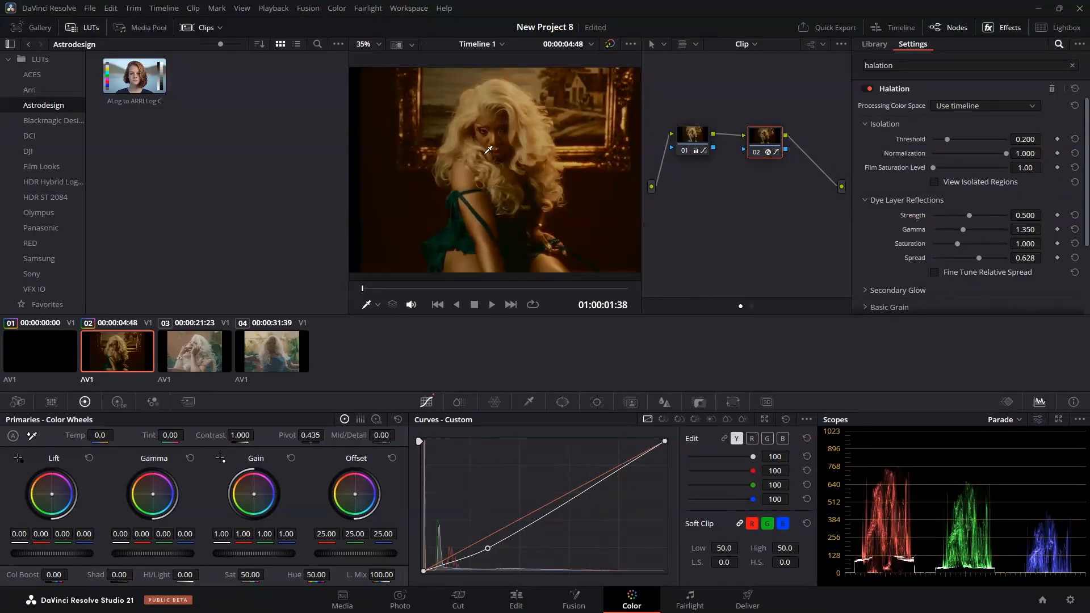
Review the graded first and second clips at different points of the timeline
click(56, 361)
drag(366, 291, 452, 296)
click(128, 362)
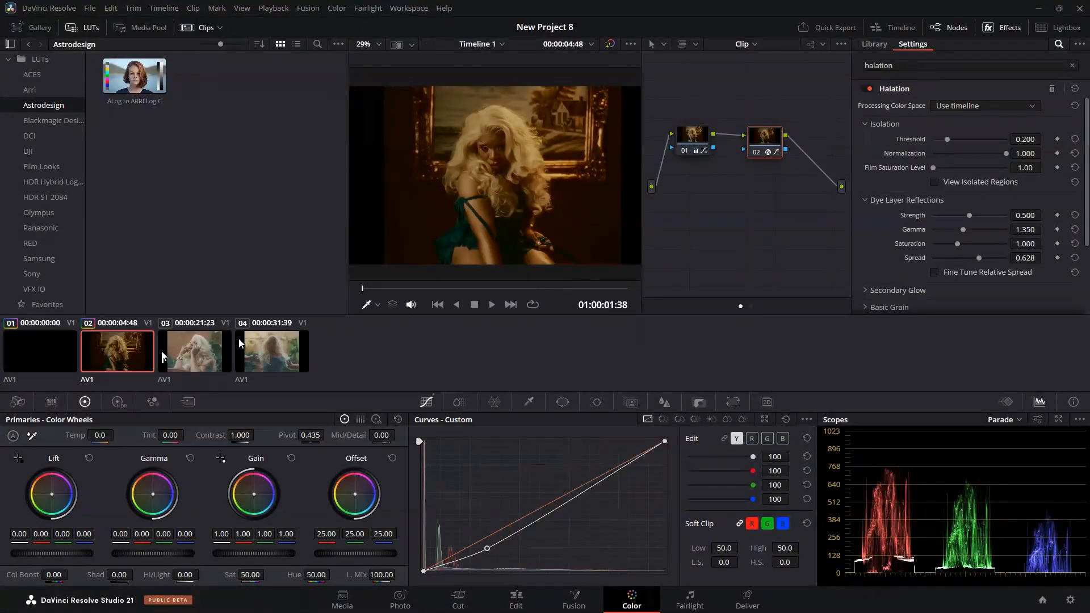
click(180, 361)
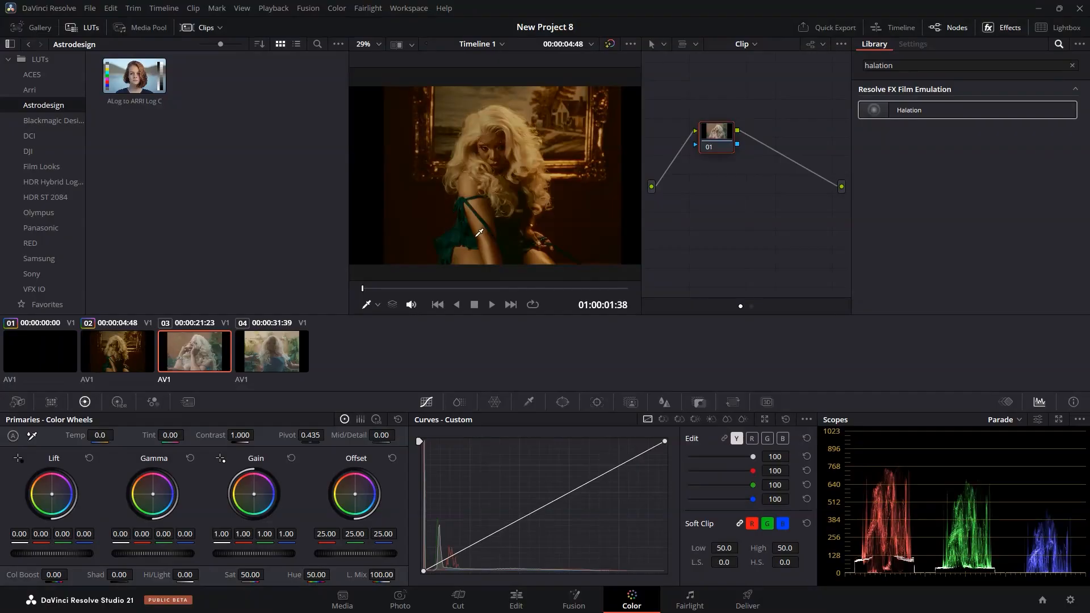
click(117, 353)
click(417, 289)
click(360, 289)
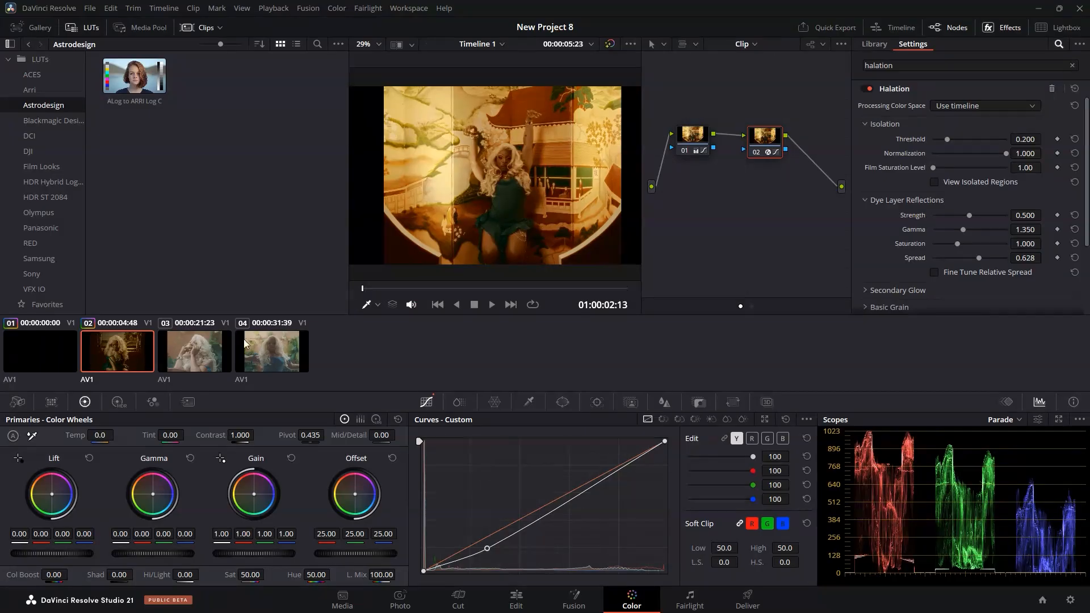
On the third clip, darken node 01 with lowered highlight and shadow points on the luma curve
click(190, 352)
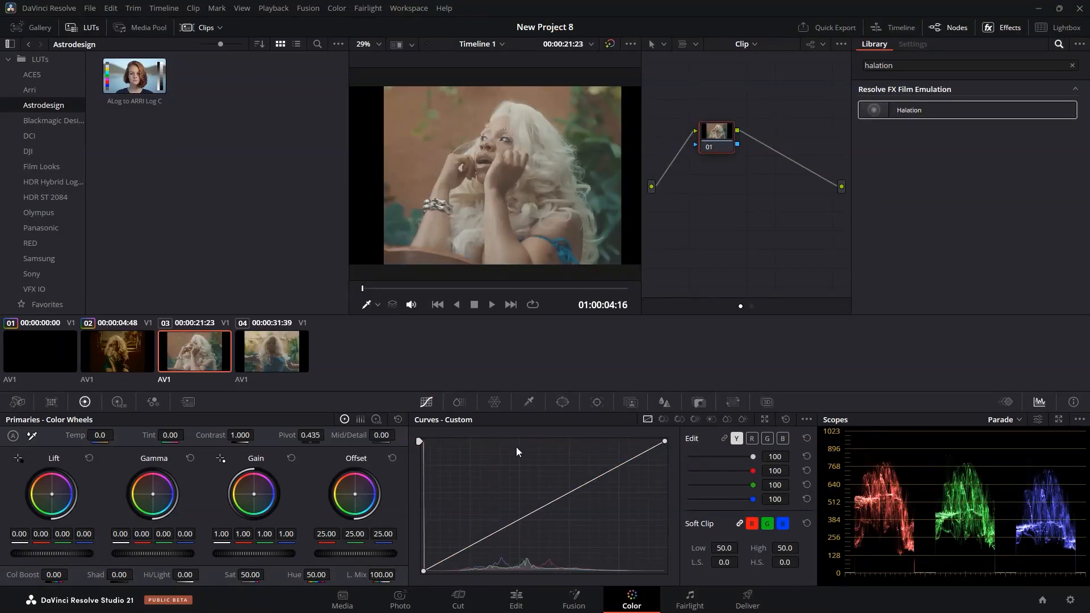
drag(616, 468, 619, 487)
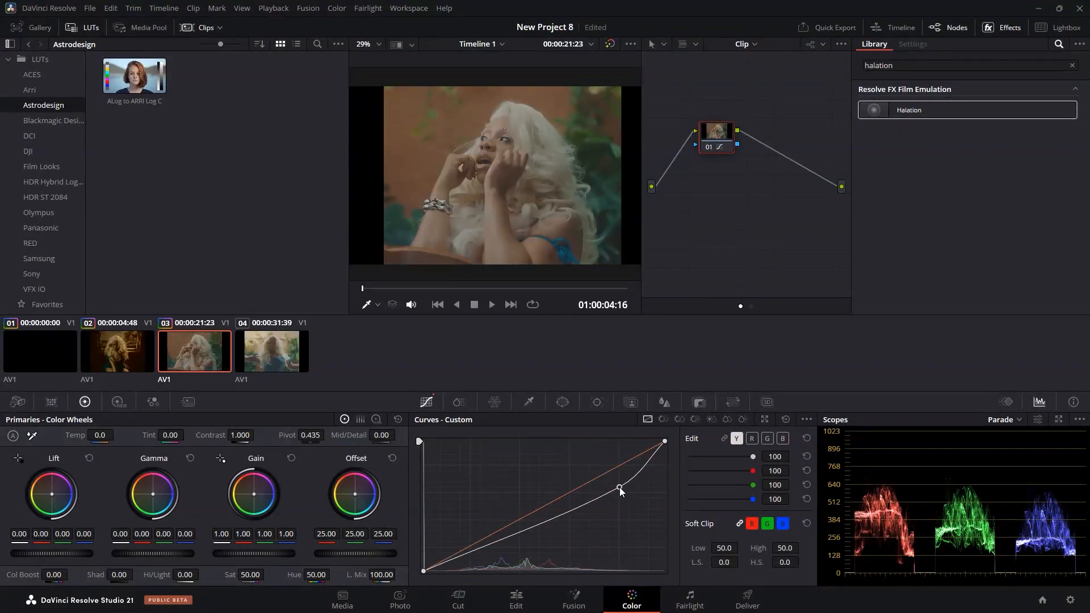
drag(492, 543, 495, 558)
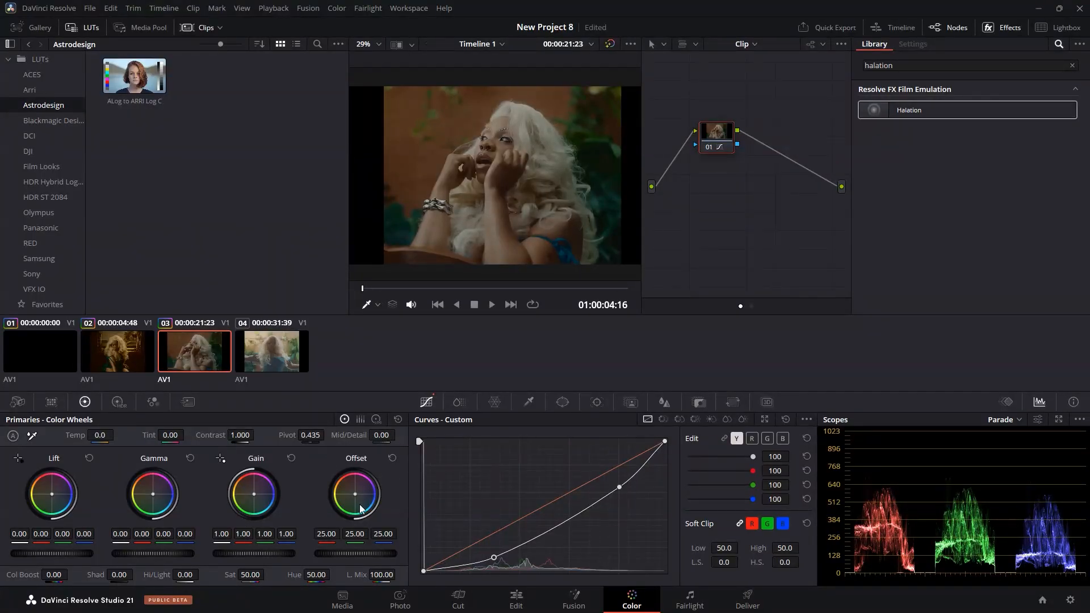
Shift the third clip's Gain toward yellow with red 1.01, green 1.02 and blue 0.79
drag(257, 494, 252, 494)
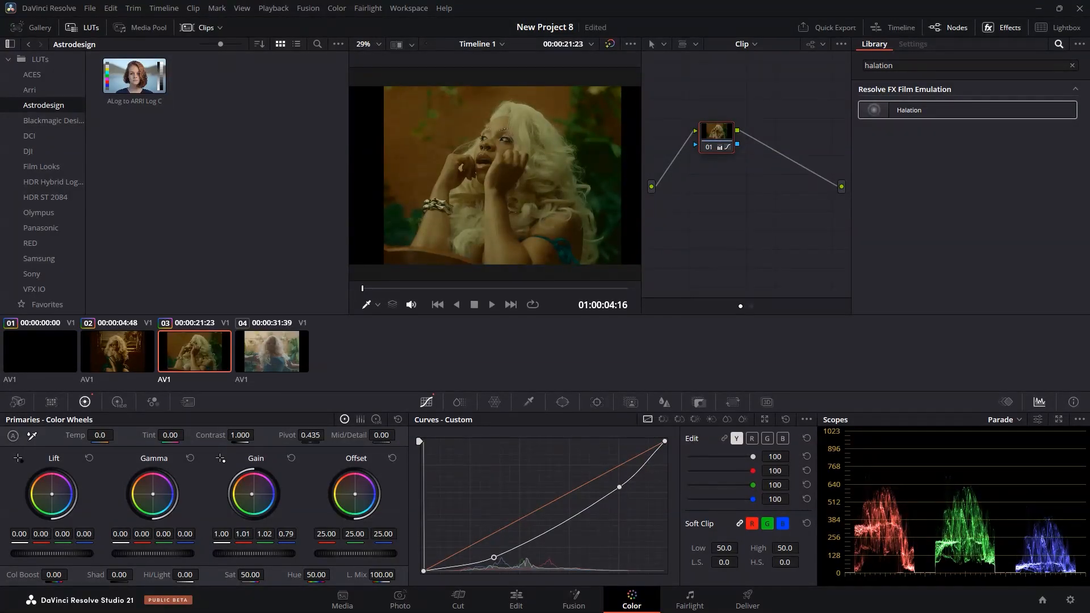
scroll(489, 143, up, 1)
scroll(459, 162, down, 4)
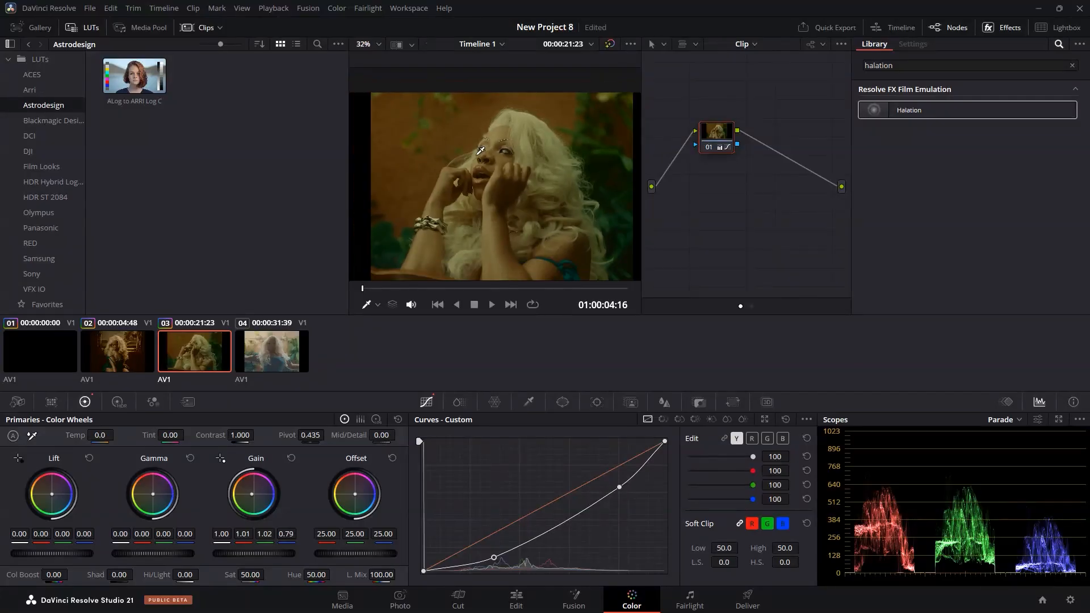
scroll(495, 246, up, 1)
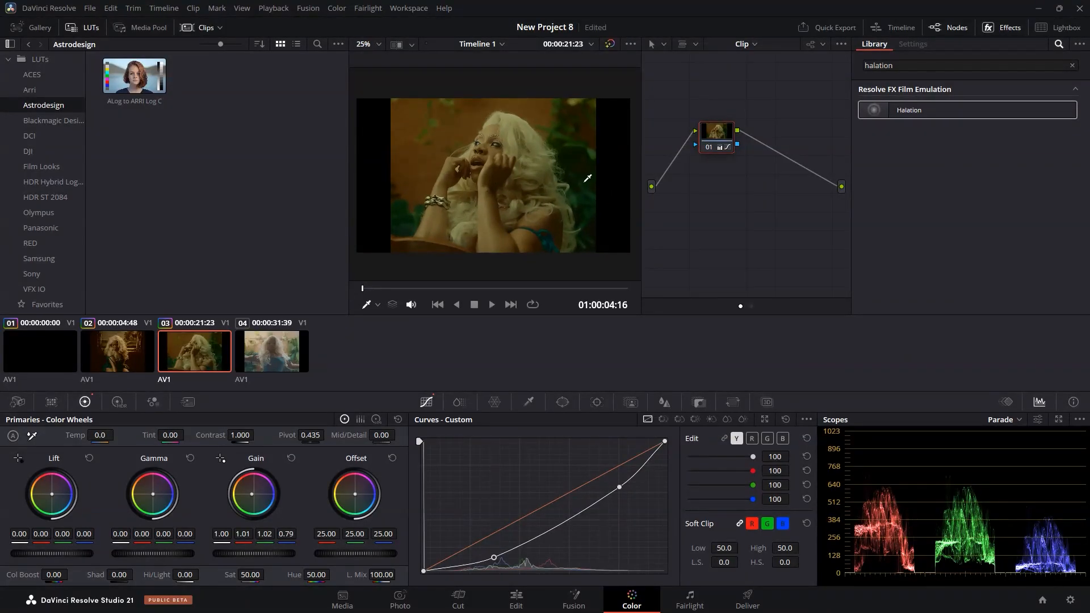
Lower the midtones of the separate blue, red and green curves in node 01, and compare with the grade bypassed
click(784, 438)
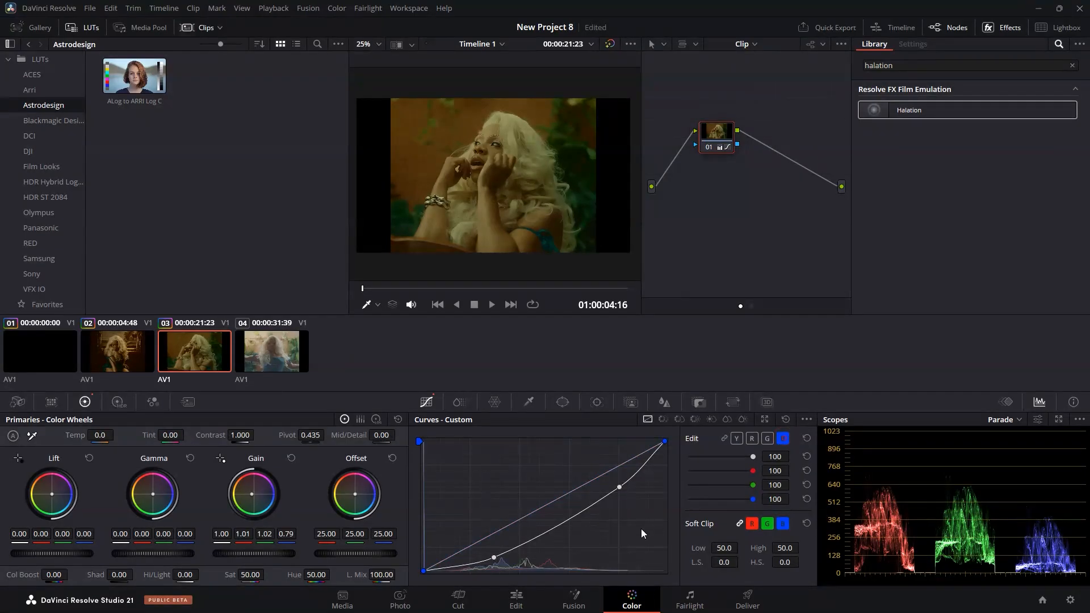
mouse_move(516, 523)
mouse_down()
mouse_move(522, 528)
mouse_move(507, 506)
mouse_move(517, 532)
mouse_move(498, 509)
mouse_move(519, 550)
mouse_move(509, 520)
mouse_move(525, 538)
mouse_up()
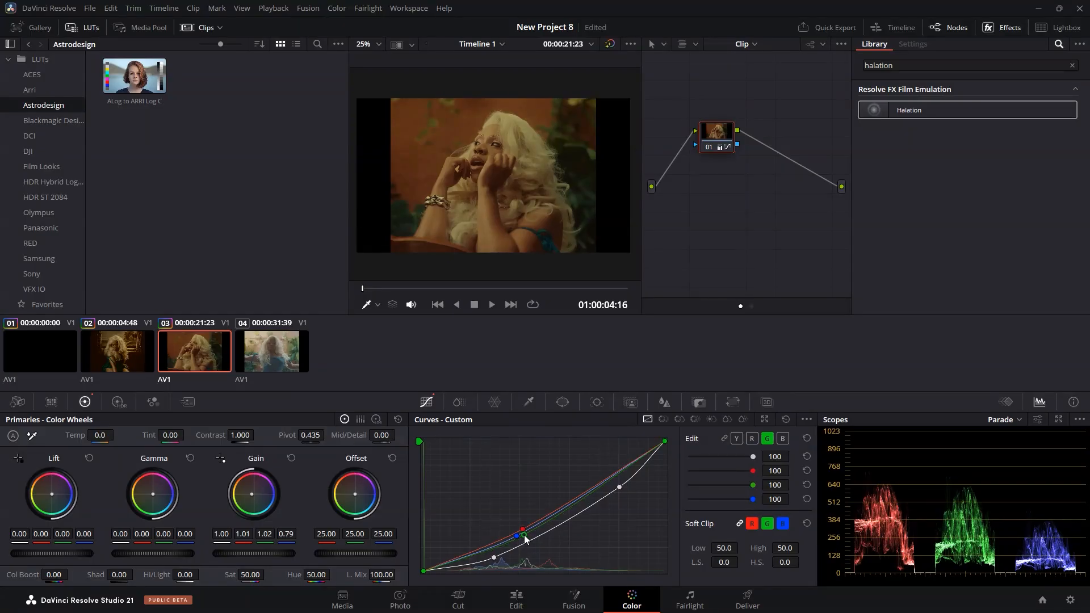
click(610, 45)
click(610, 45)
Move node 01 toward the graph's source input and add serial node 02 after it
drag(710, 130, 698, 127)
right_click(698, 129)
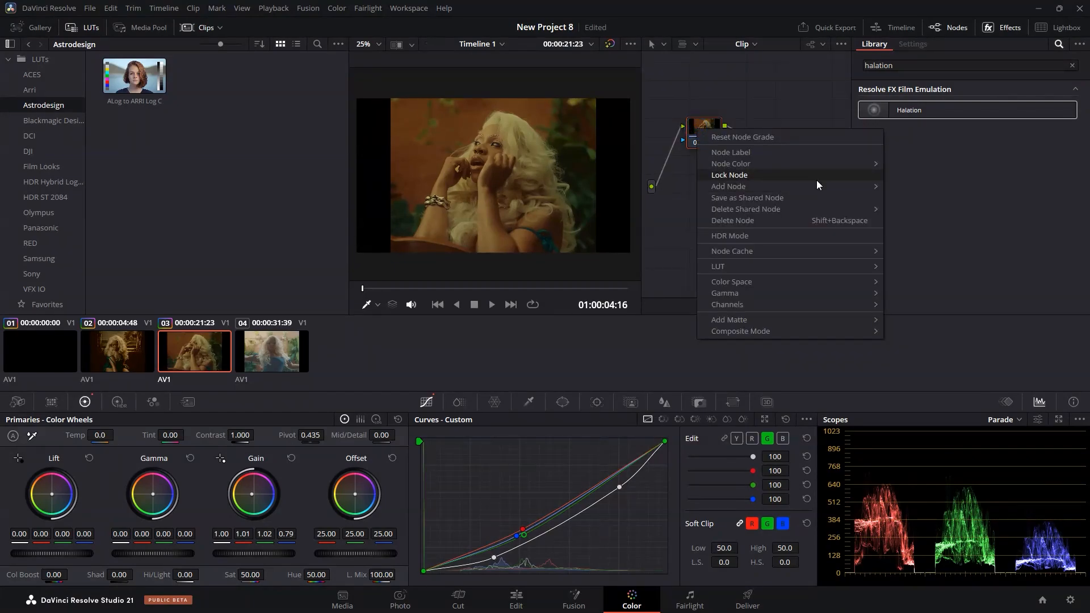
mouse_move(857, 187)
click(909, 186)
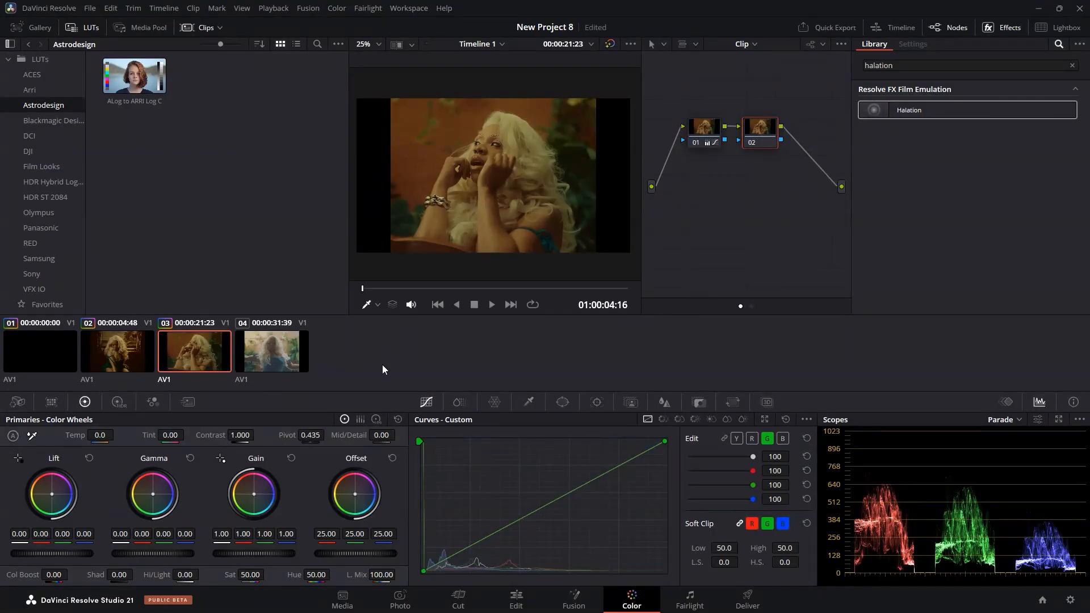
In node 02, move the luma curve's black point inward and set Offset to red 21.90, green 25.25, blue 24.21
scroll(498, 154, up, 1)
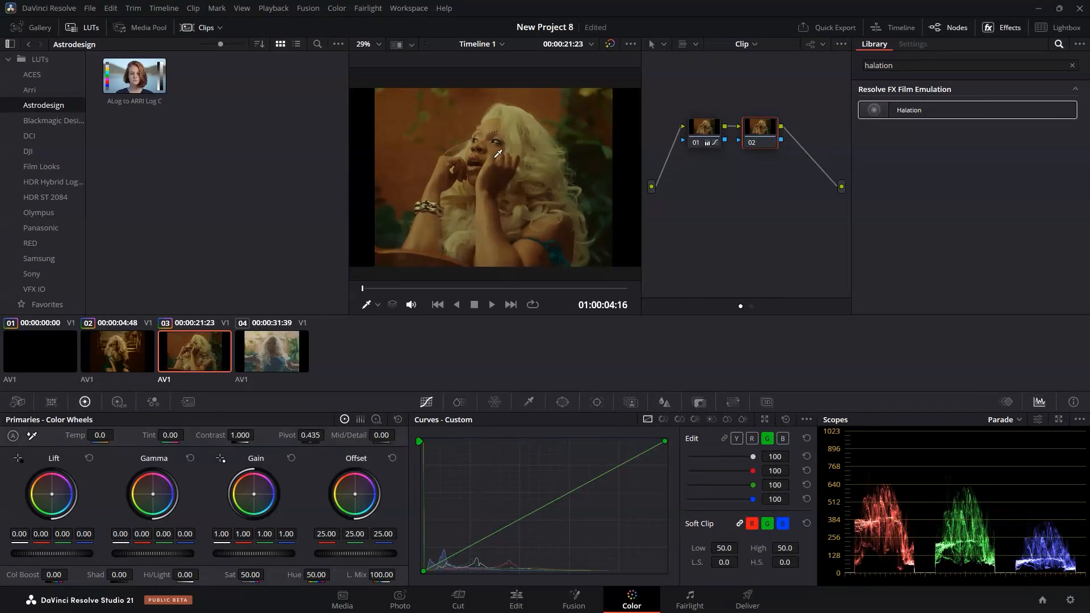
scroll(496, 158, down, 1)
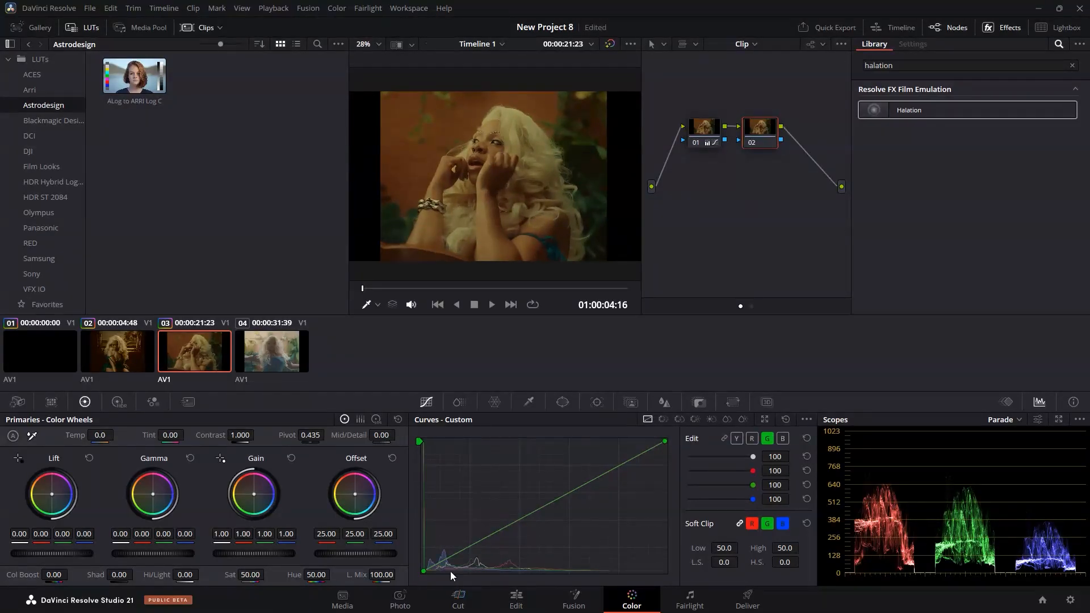
click(737, 439)
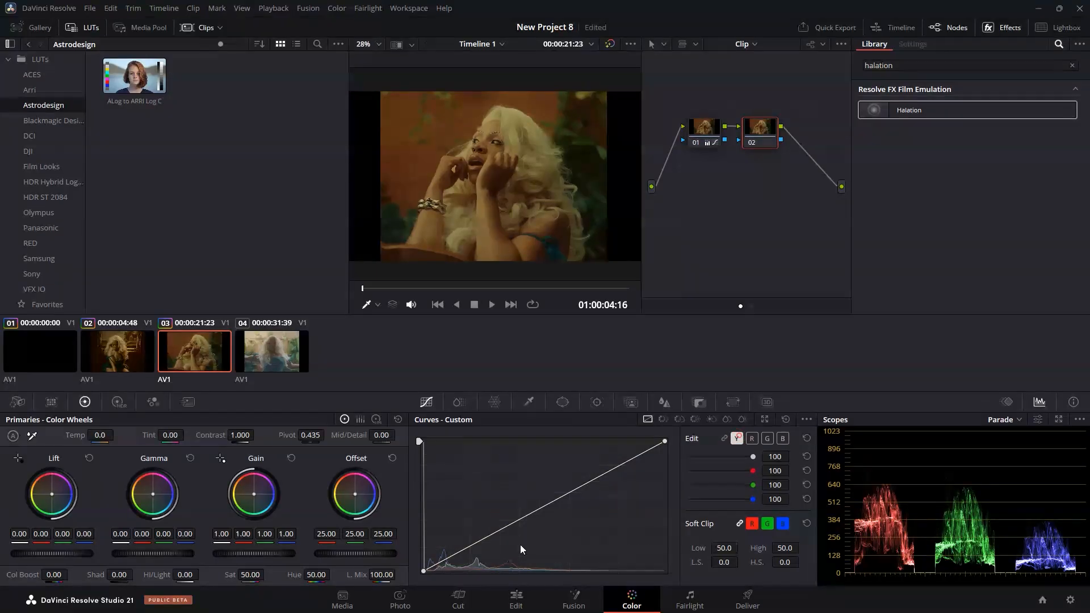
mouse_move(424, 572)
mouse_down()
mouse_move(417, 547)
mouse_move(435, 584)
mouse_up()
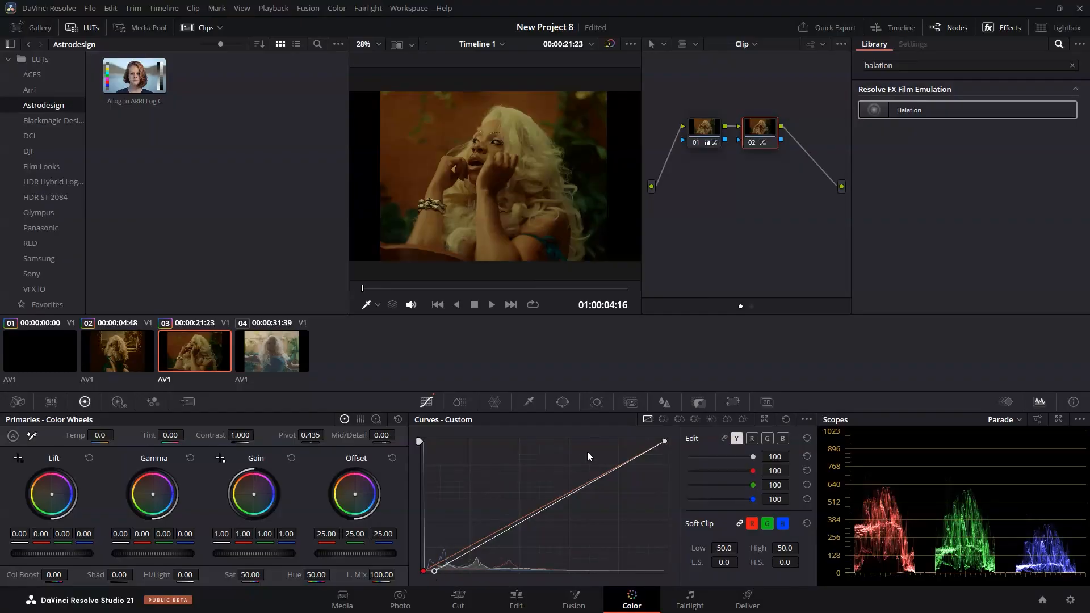
drag(356, 495, 363, 514)
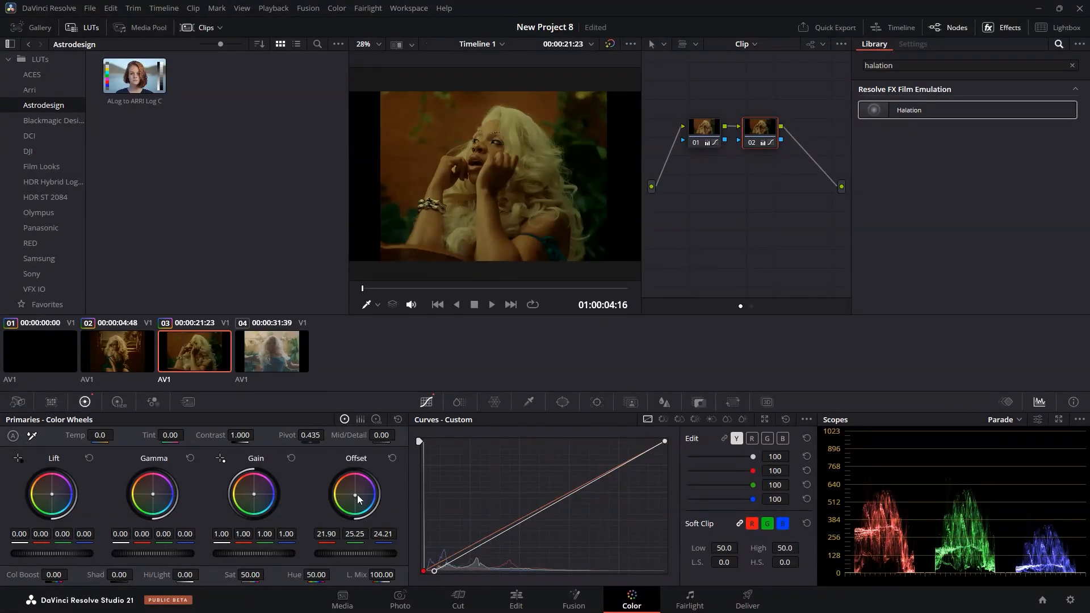
scroll(453, 204, up, 2)
Add serial node 03 after node 02 and open the Color Warper for it
right_click(761, 130)
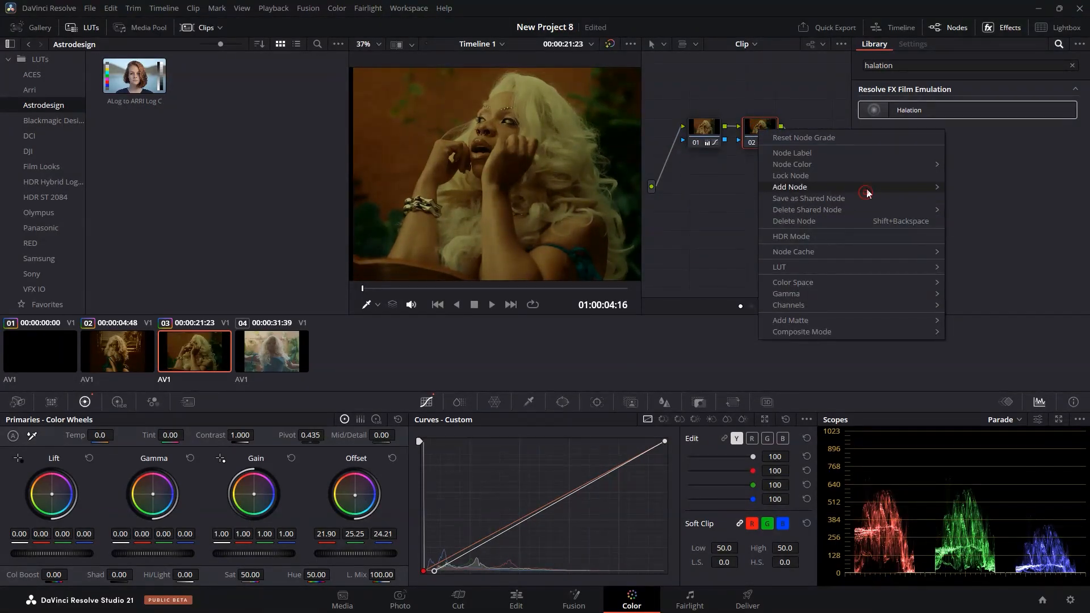
click(968, 187)
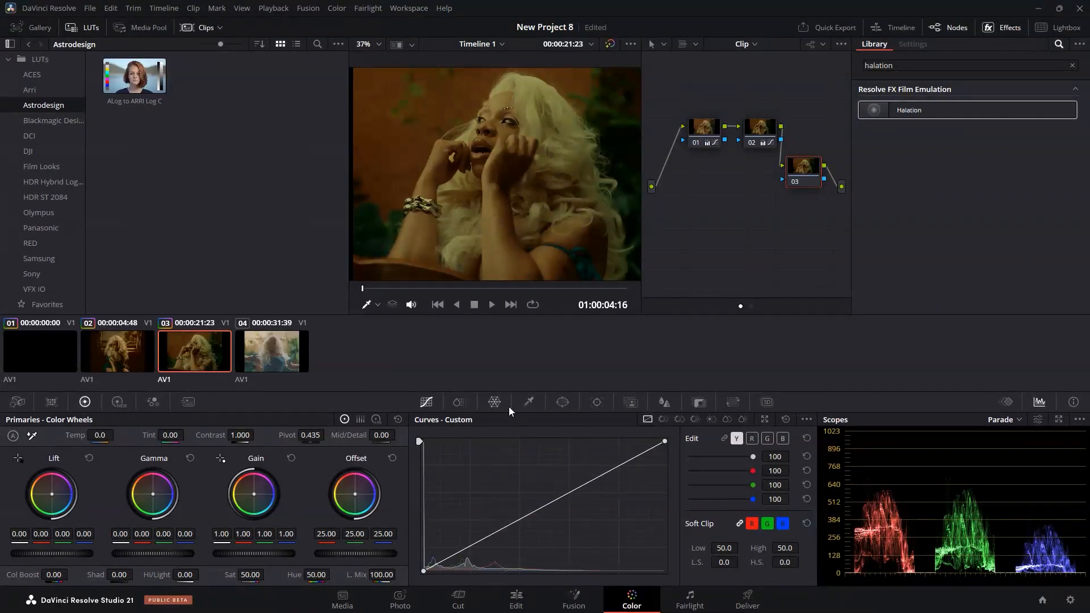
click(495, 402)
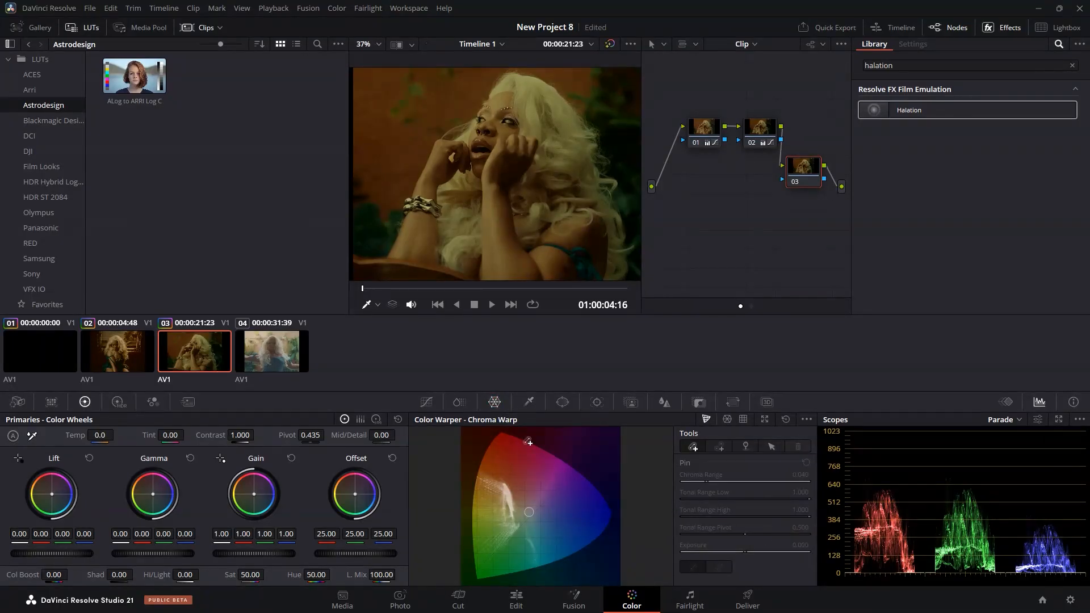
In node 03, warp the skin tones toward golden orange with the Color Warper, and shift nodes 01 and 02 toward the source input
drag(499, 239, 512, 266)
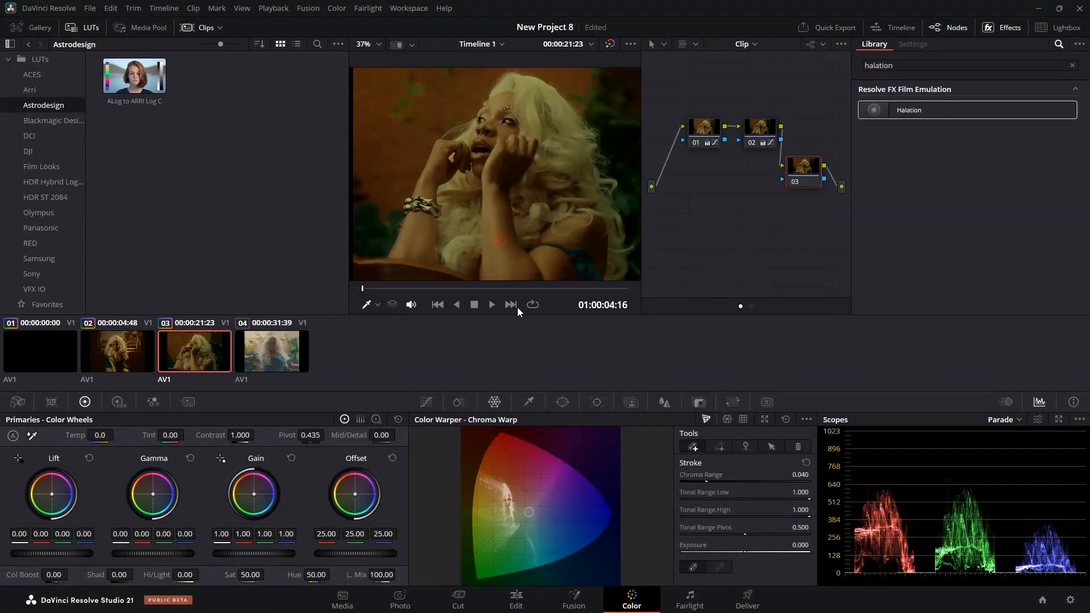
drag(510, 499, 495, 492)
scroll(562, 187, down, 1)
click(610, 44)
click(610, 44)
scroll(522, 193, up, 1)
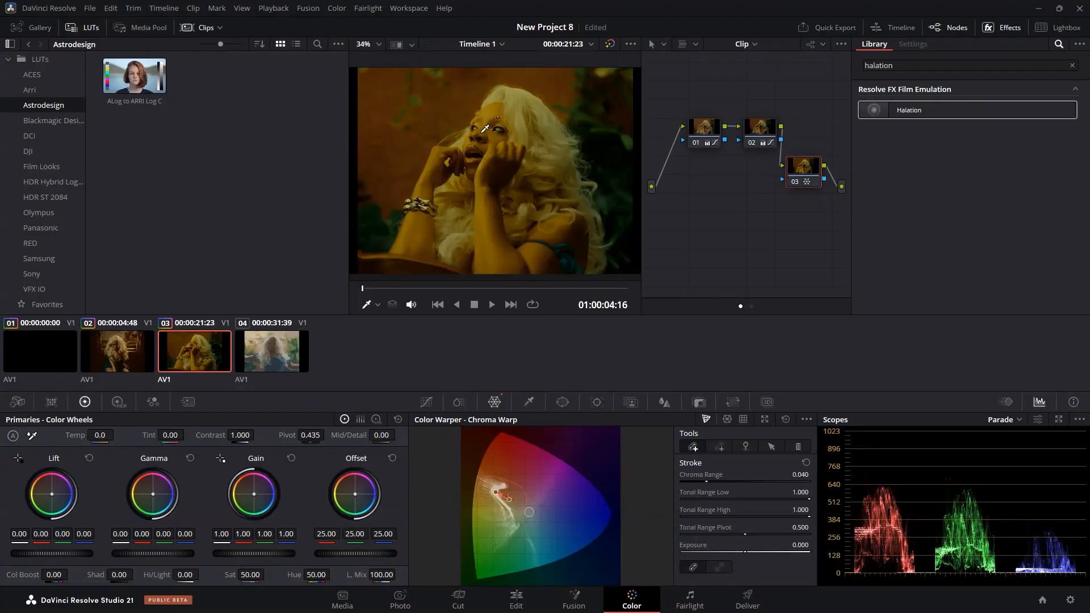
drag(697, 134, 684, 124)
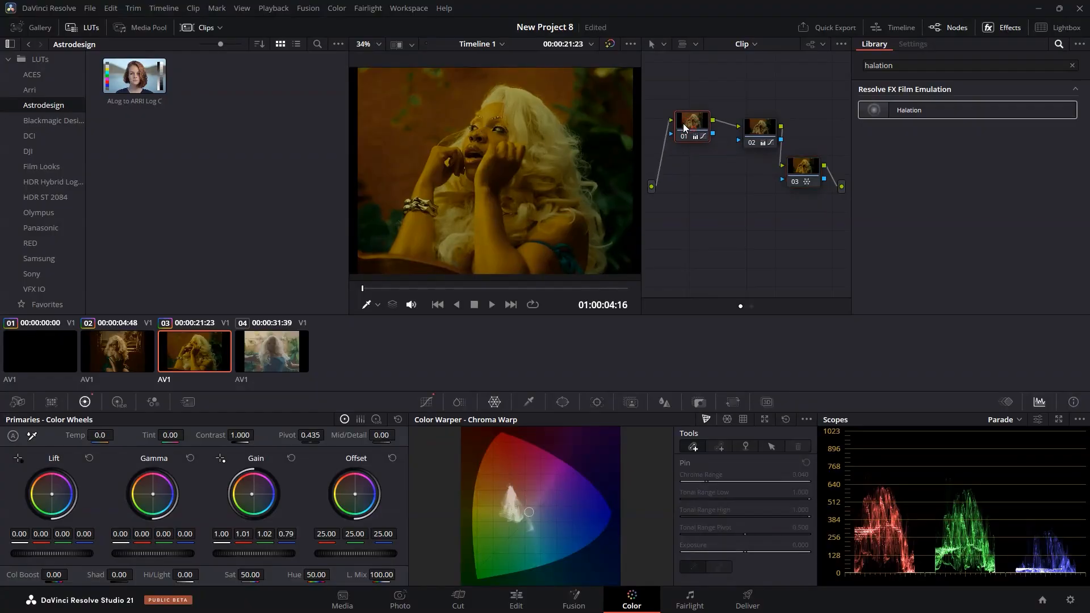
click(757, 131)
Review the grades on clips 02, 01 and 03, moving a few frames into clip 01 to see its picture
click(119, 342)
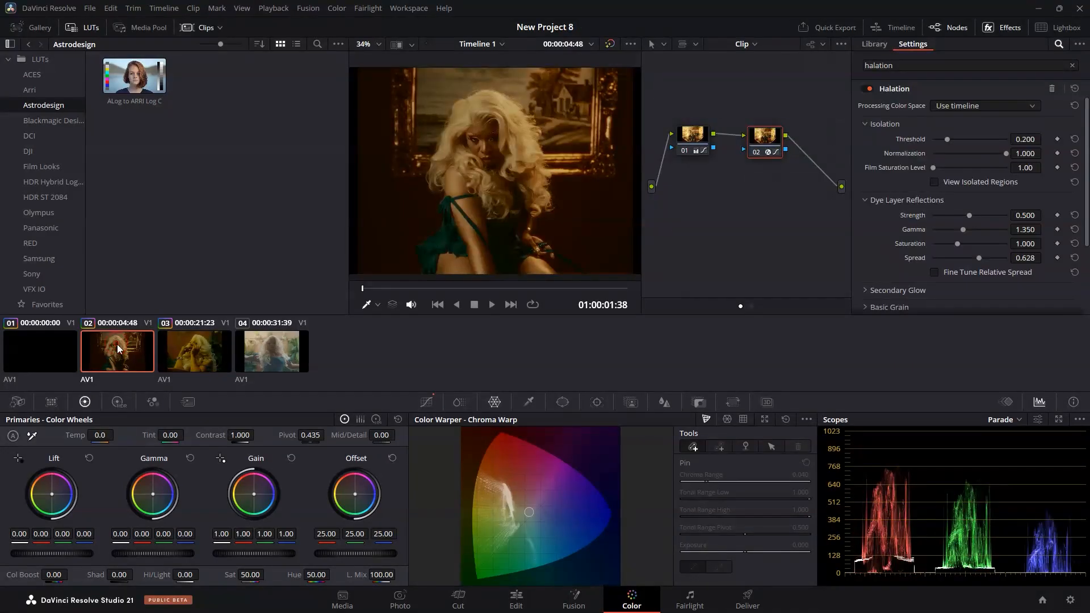
click(56, 344)
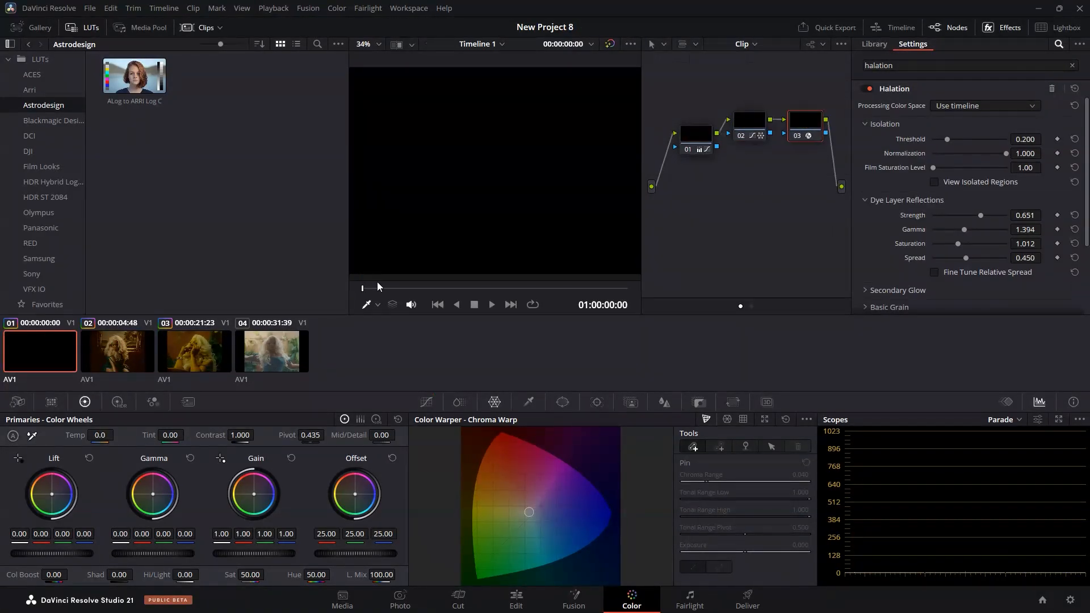
drag(364, 290, 383, 291)
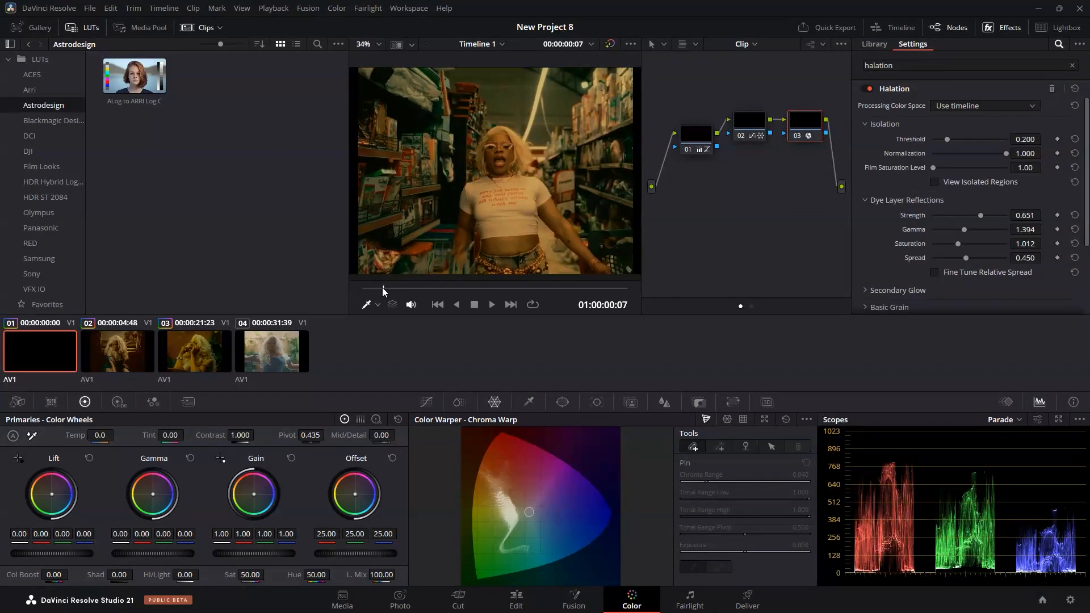
click(118, 367)
click(169, 355)
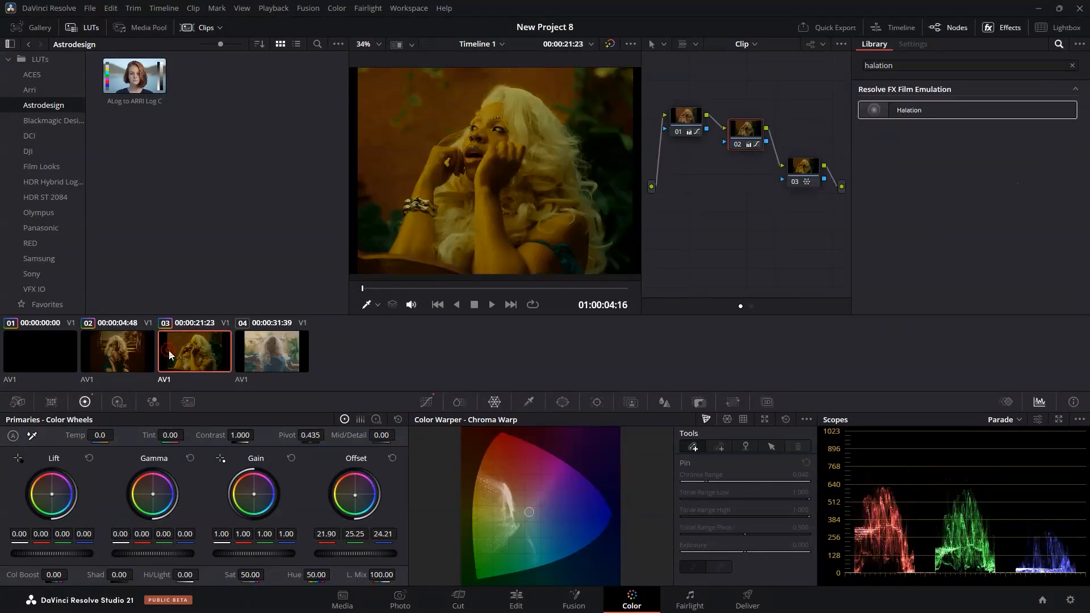
On clip 04, display the custom curves, move node 01 toward the source input and add serial nodes 02 and 03
click(248, 347)
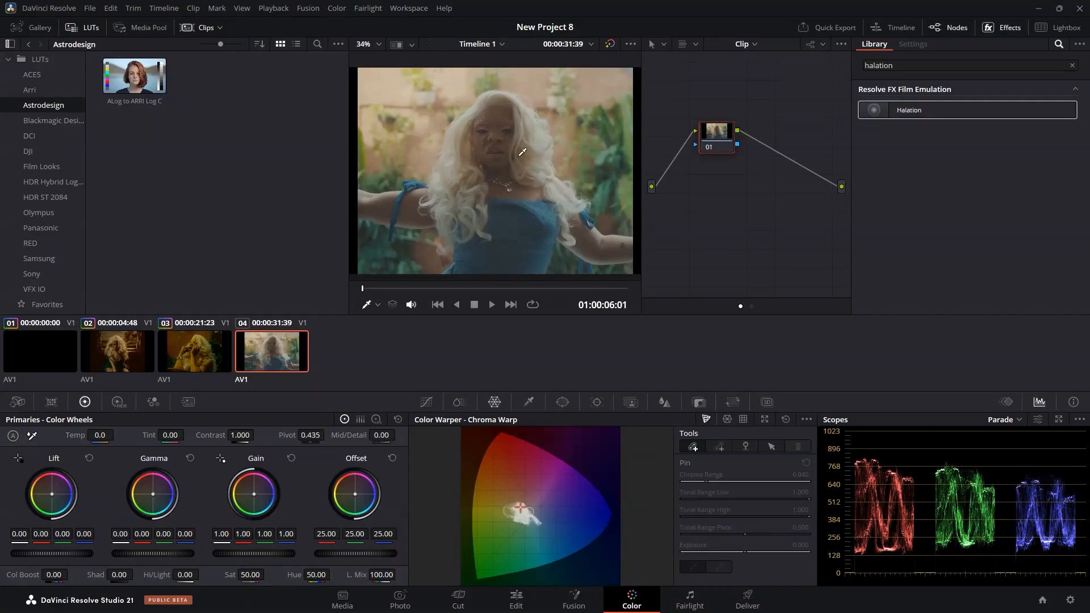
scroll(526, 194, up, 2)
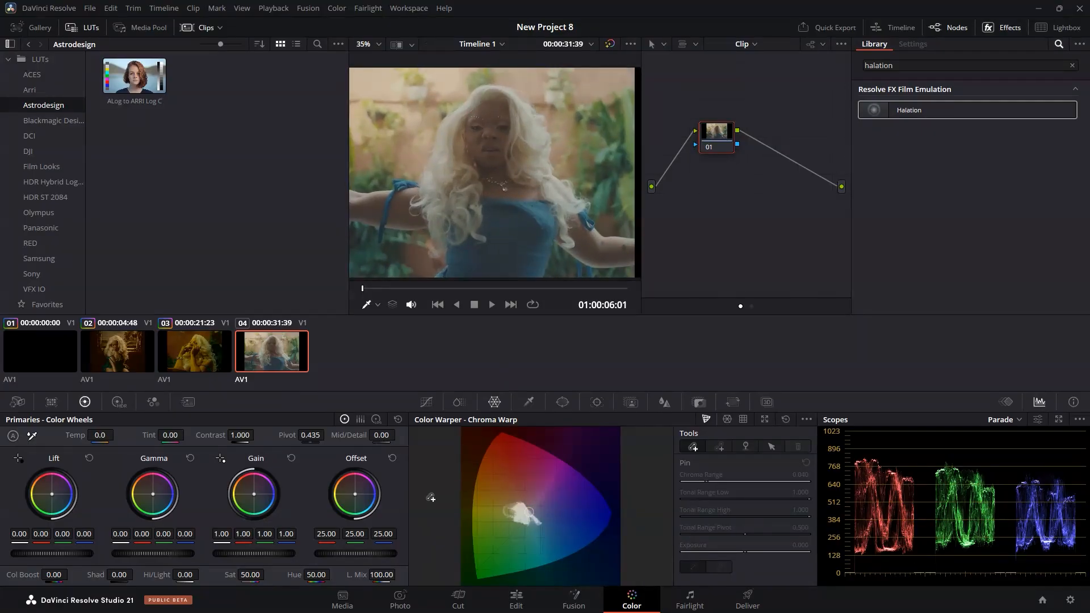
click(427, 403)
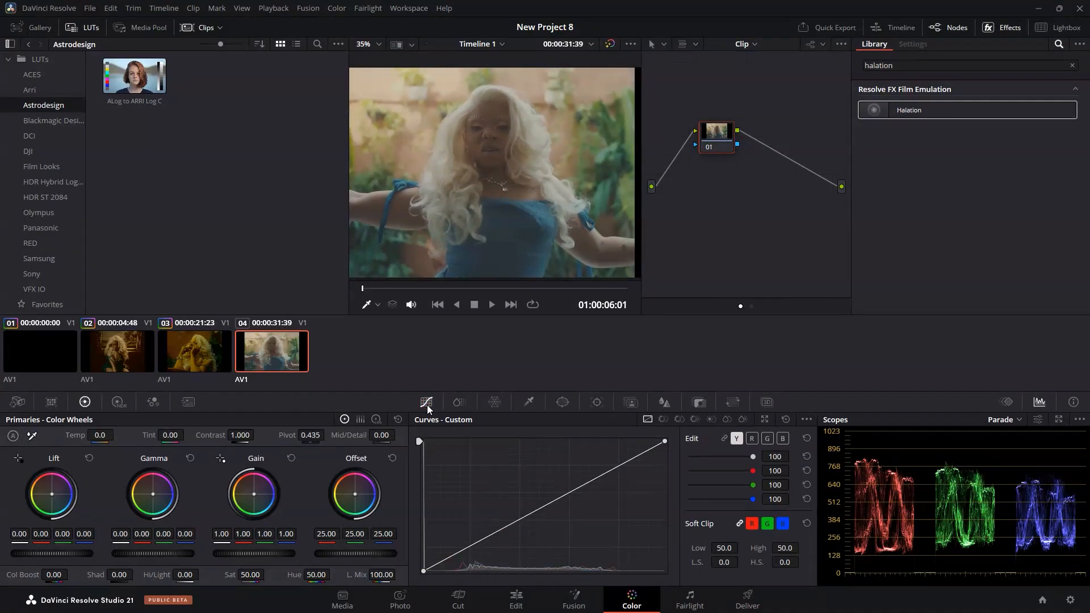
drag(724, 142, 693, 122)
right_click(694, 122)
mouse_move(840, 181)
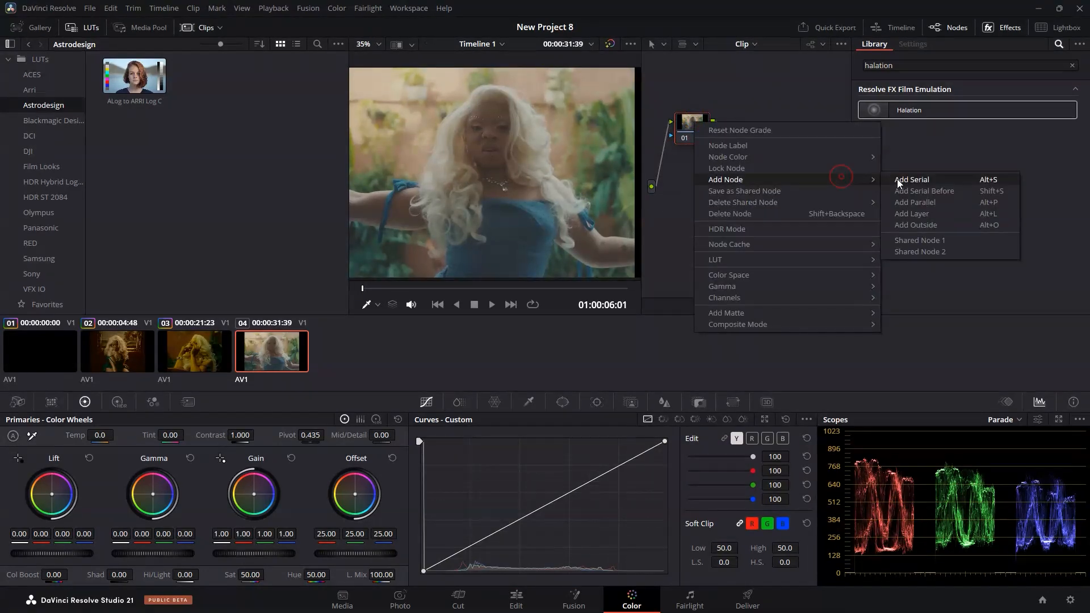
click(898, 181)
right_click(744, 122)
mouse_move(921, 181)
click(960, 180)
In node 01, move the luma curve's black point inward and set Saturation to 63.60
click(708, 130)
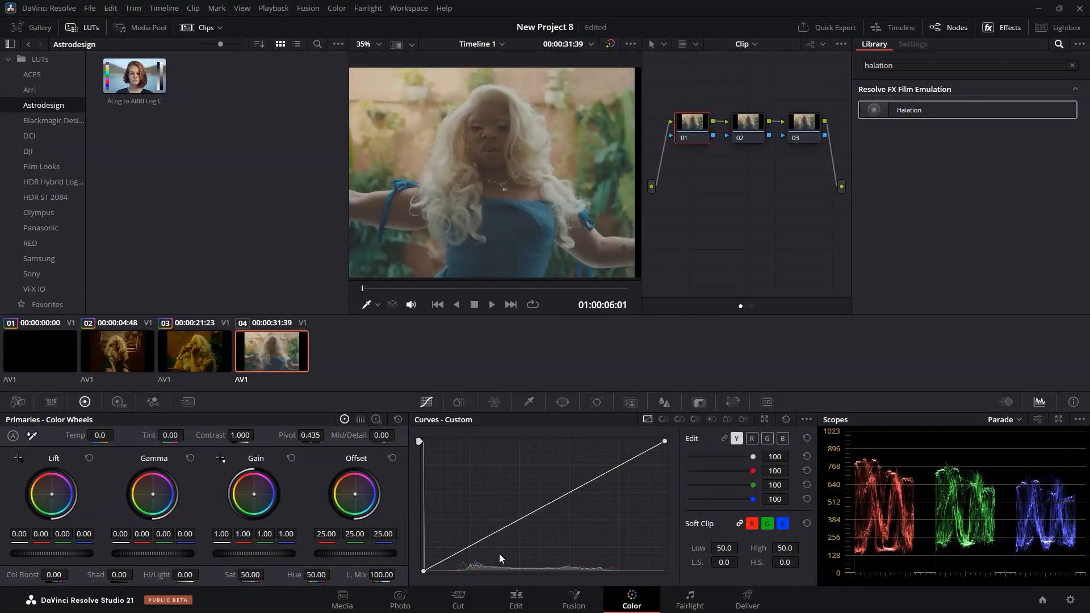
drag(424, 570, 454, 577)
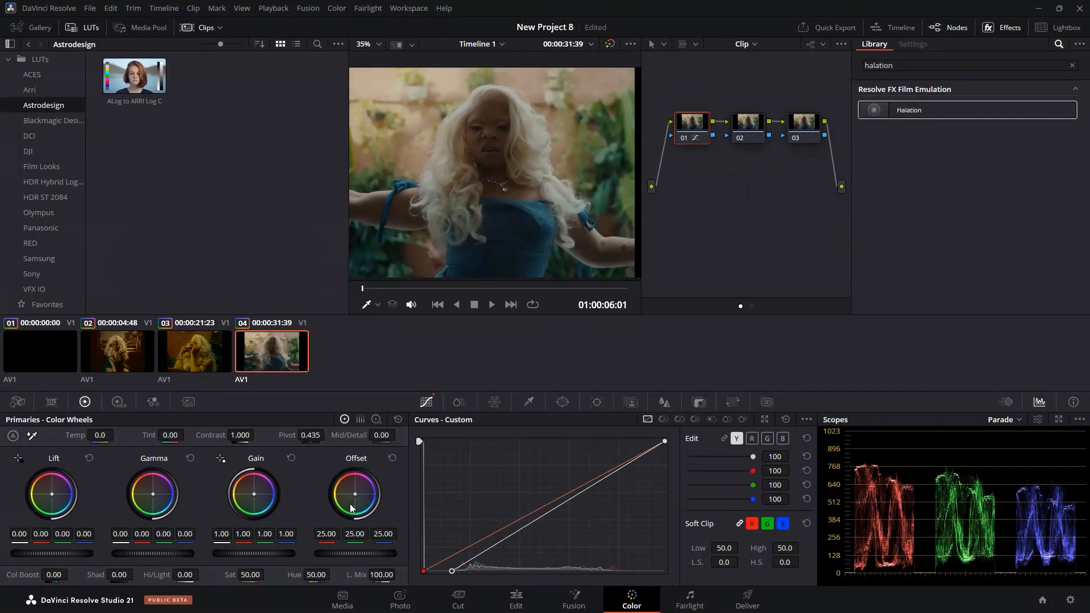
drag(241, 575, 268, 573)
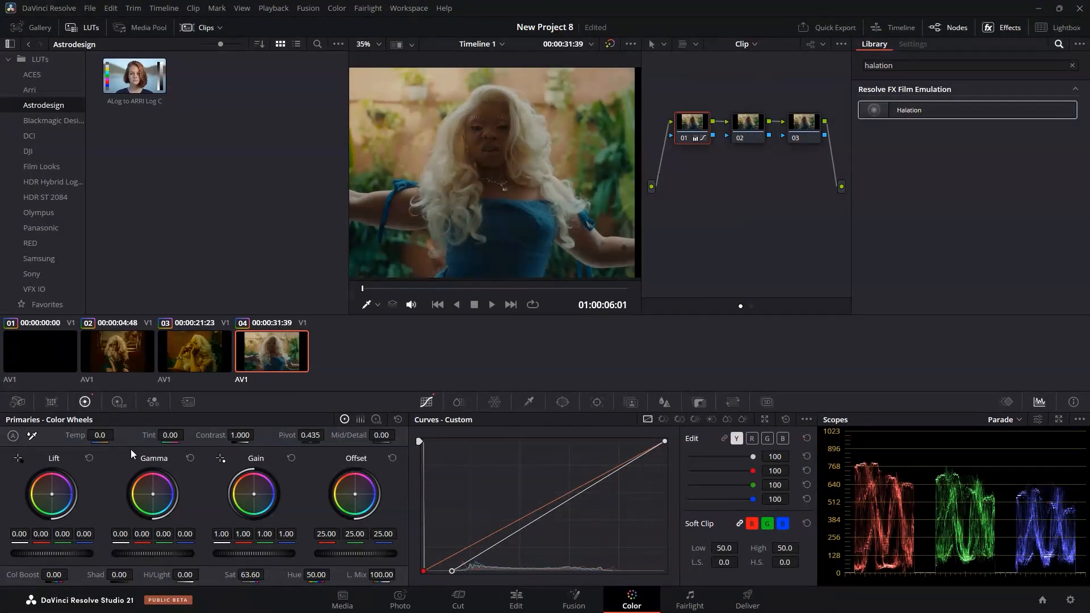
Set node 01's Temp to -100.0 and Tint to -13.00, and compare with the grade bypassed
drag(100, 437, 117, 435)
drag(187, 435, 187, 435)
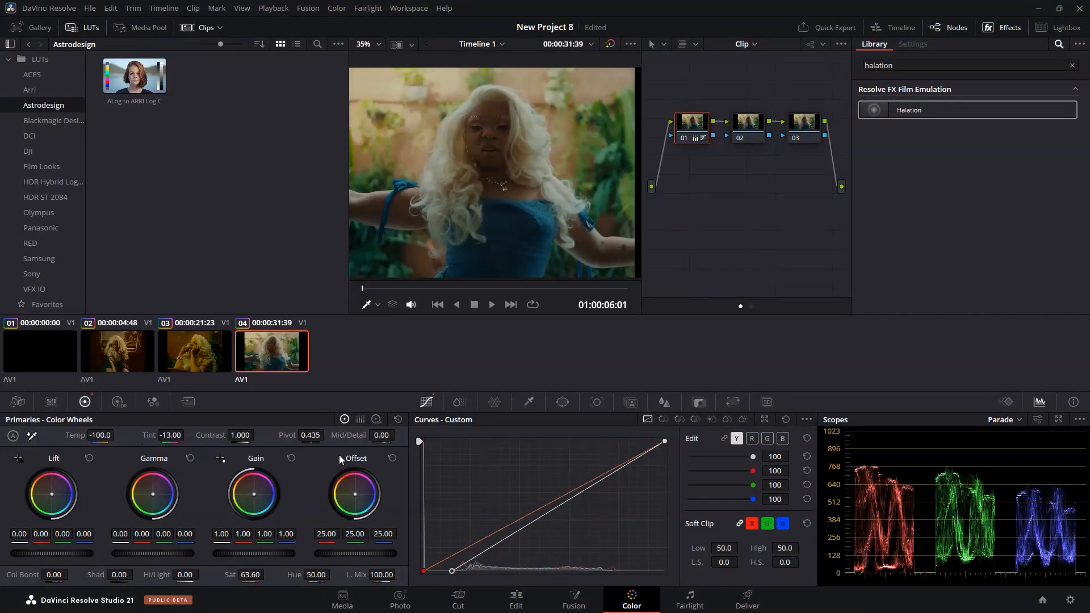
click(610, 45)
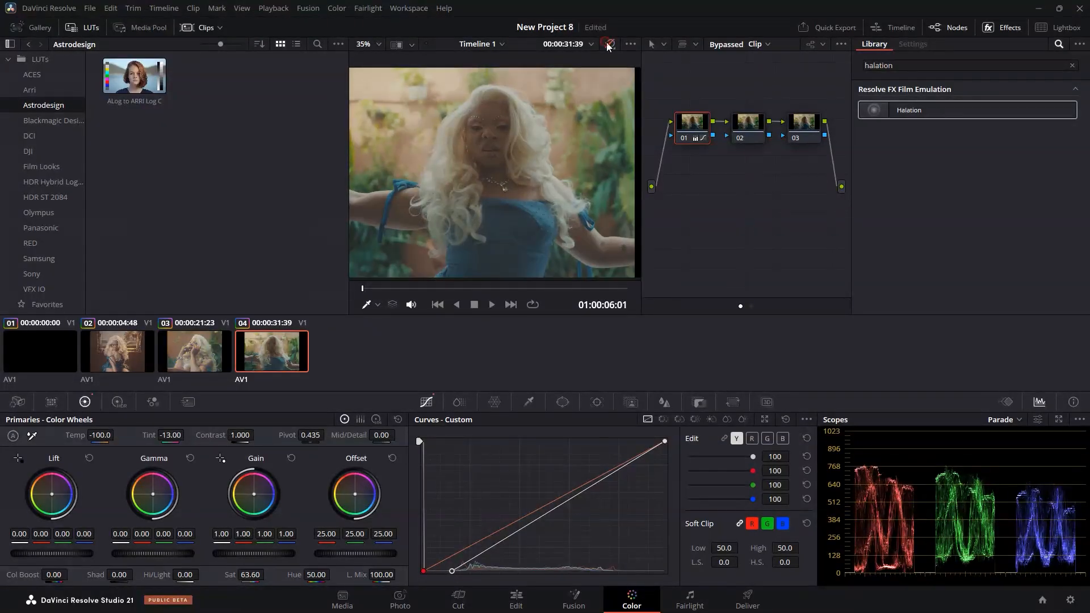
click(609, 44)
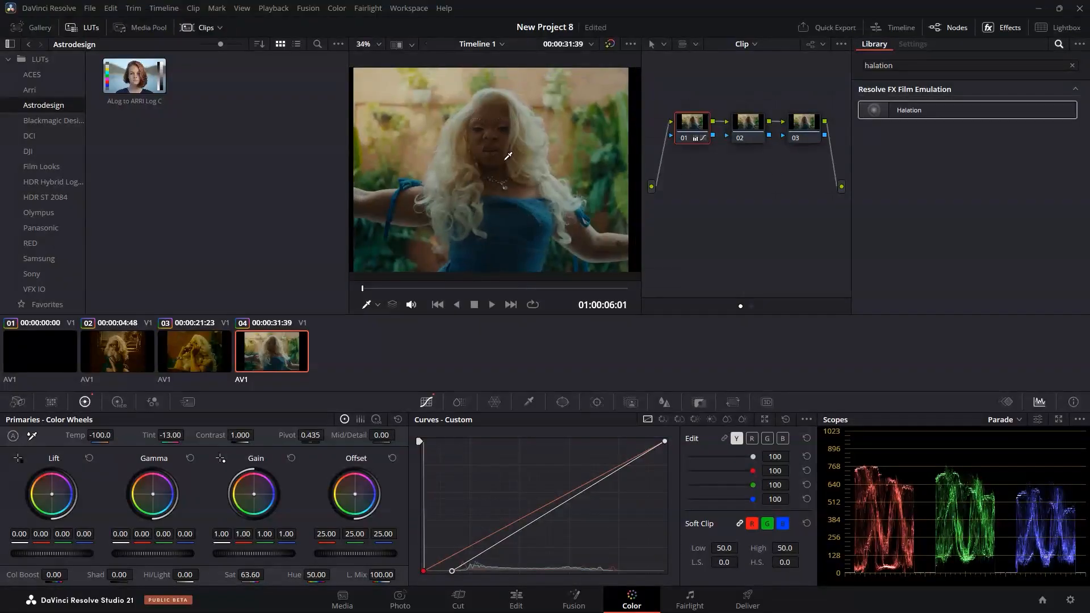
Move the luma curve's black point slightly further inward and set node 01's Contrast to 1.106
drag(451, 572, 456, 570)
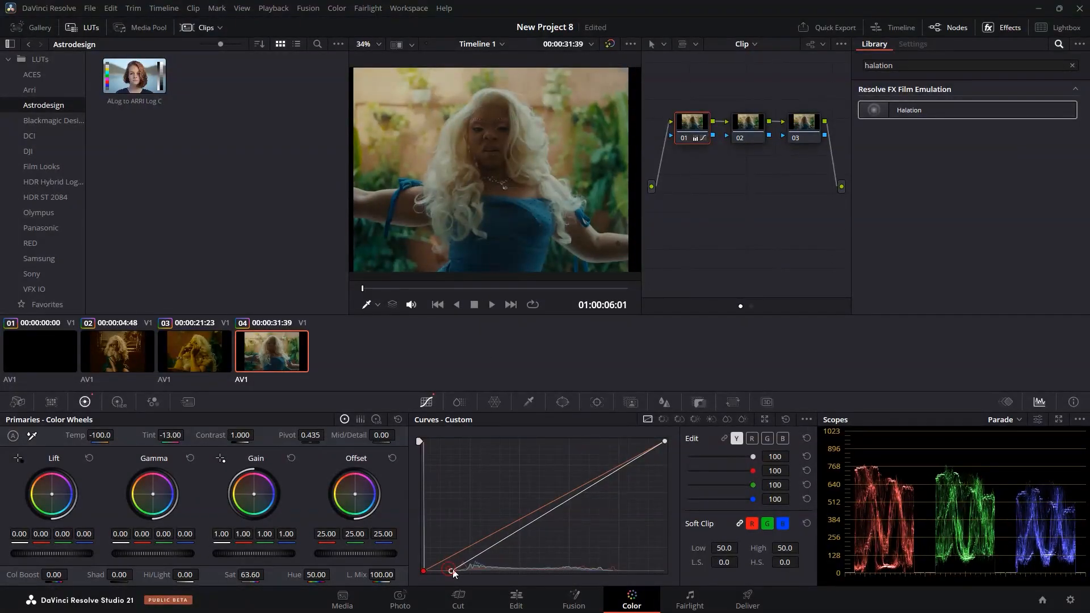
scroll(511, 178, up, 2)
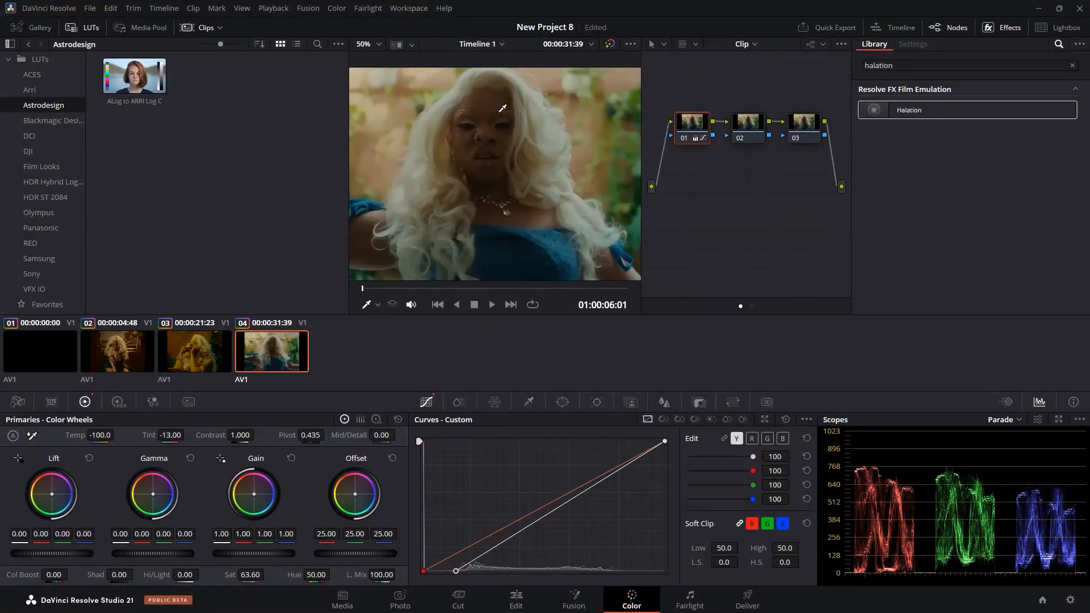
drag(235, 435, 258, 435)
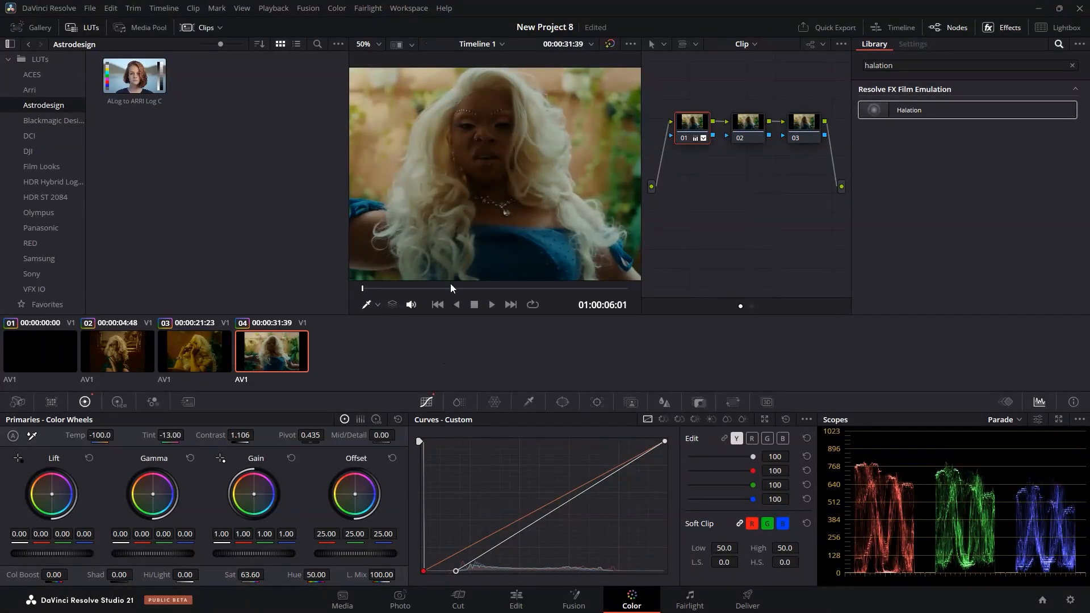
scroll(526, 141, down, 1)
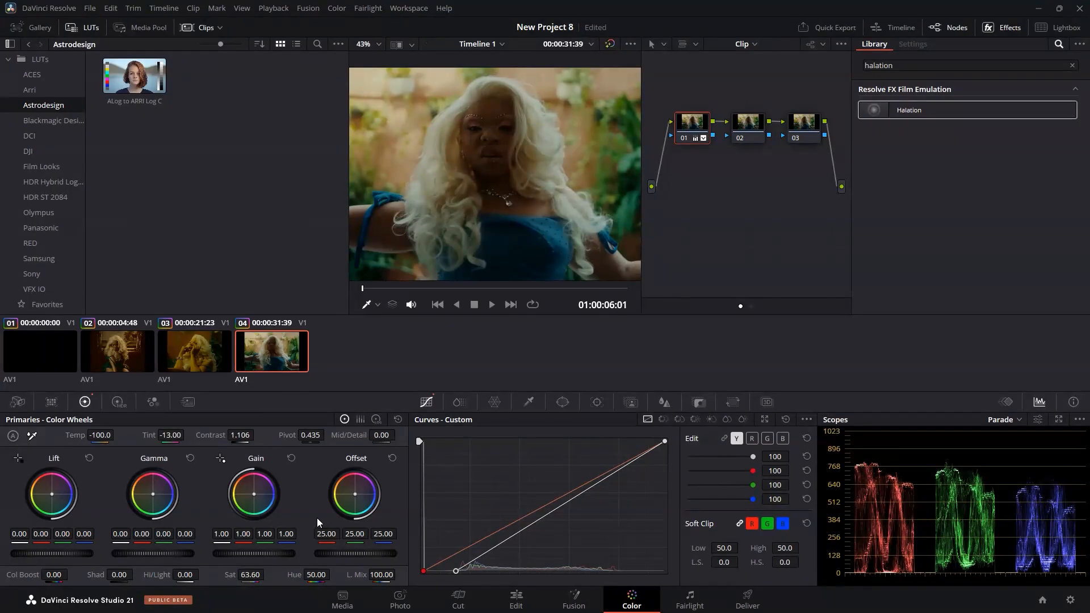
Set node 01's Shadows to 15.50 and Highlights to -59.00, and check the result against the bypassed grade
drag(119, 574, 146, 575)
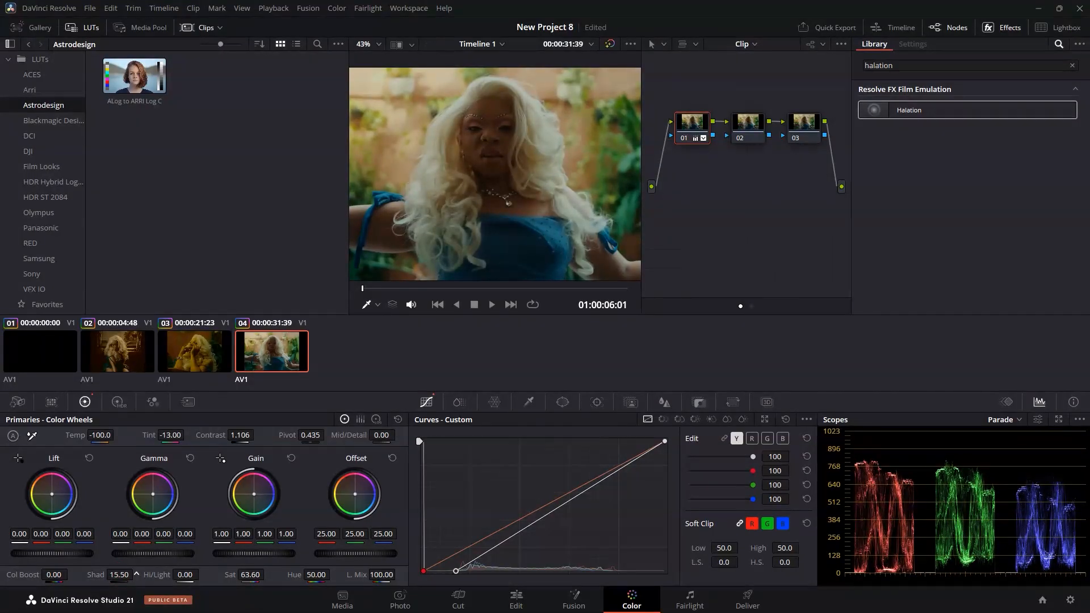
drag(185, 575, 201, 574)
scroll(500, 164, down, 2)
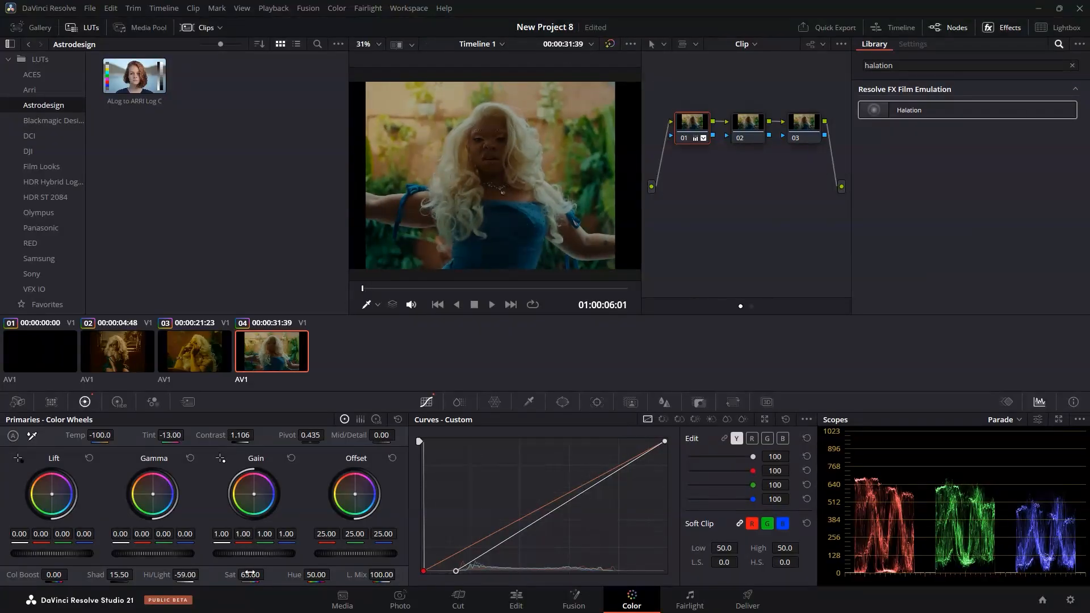
click(611, 44)
click(611, 44)
scroll(511, 129, up, 3)
scroll(514, 124, up, 1)
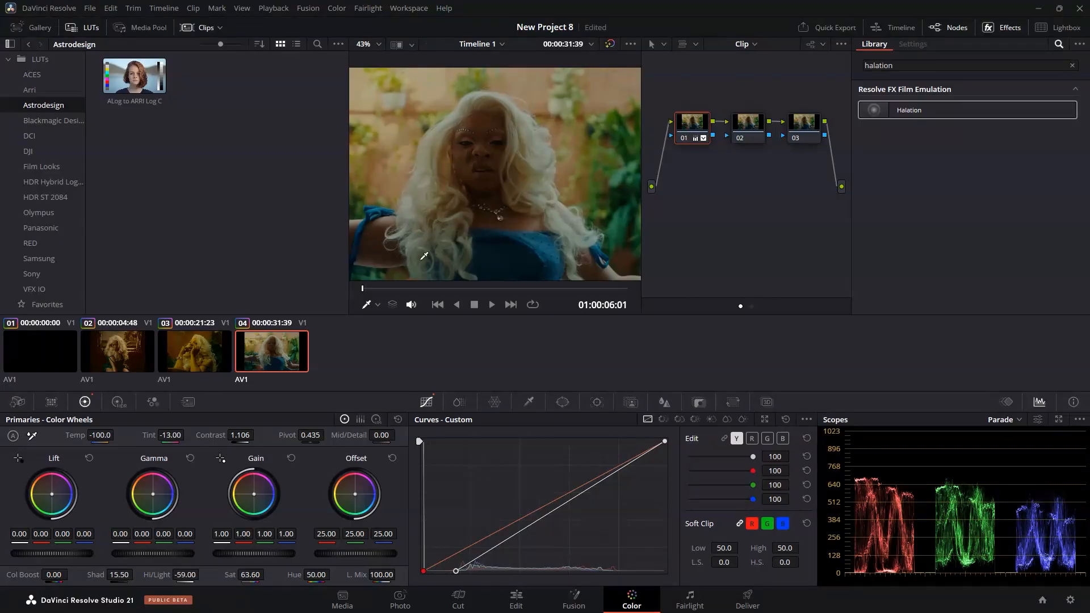
In node 01, set Gain to red 0.94, green 1.02, blue 0.97 and Offset to red 27.06, green 24.73, blue 18.96
drag(252, 505, 255, 496)
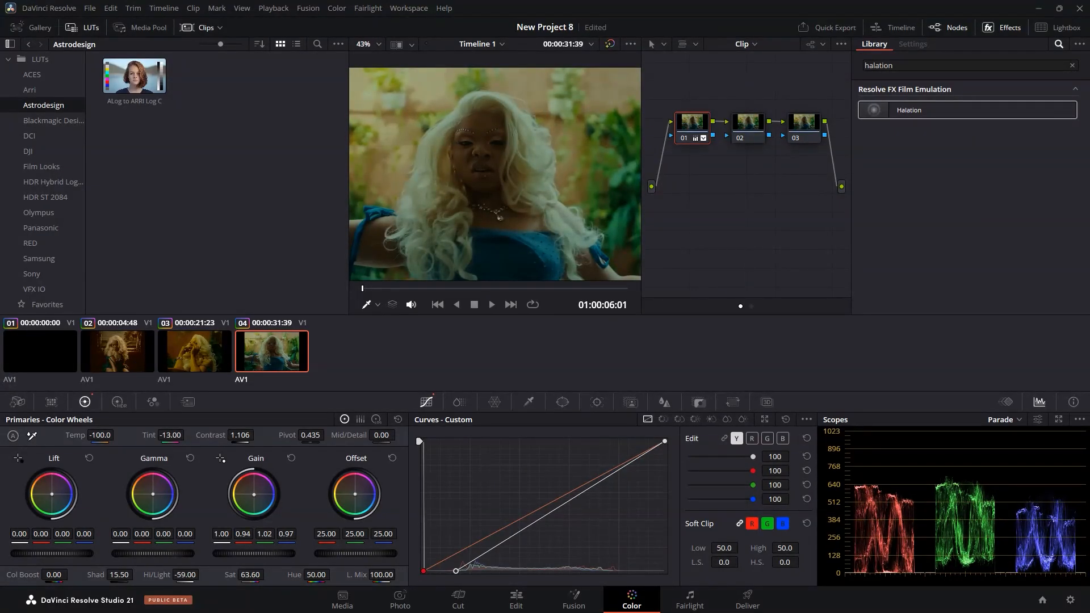
drag(360, 494, 352, 493)
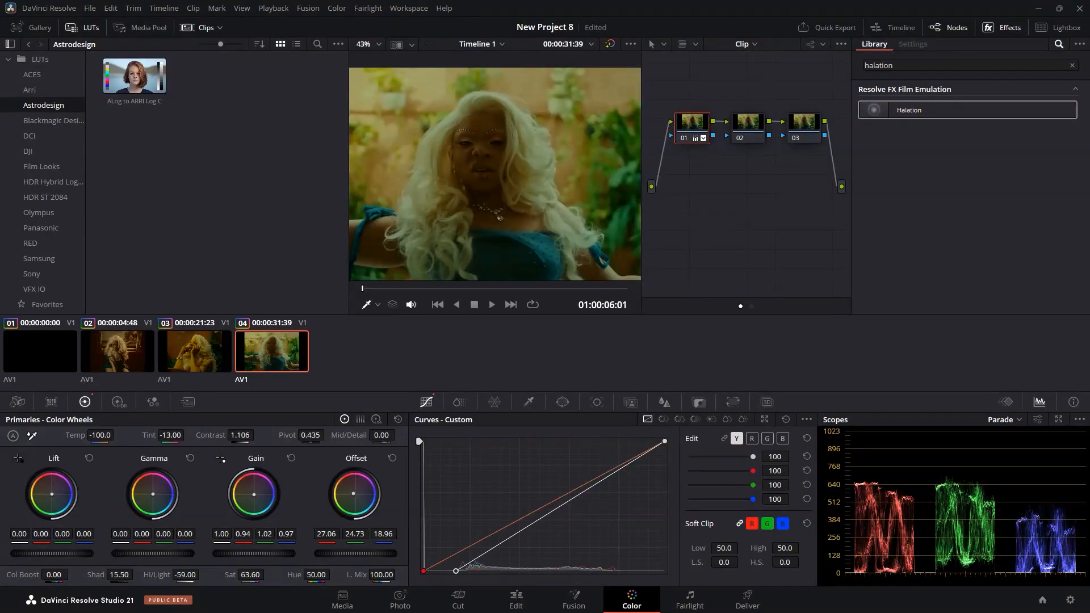
scroll(492, 151, down, 3)
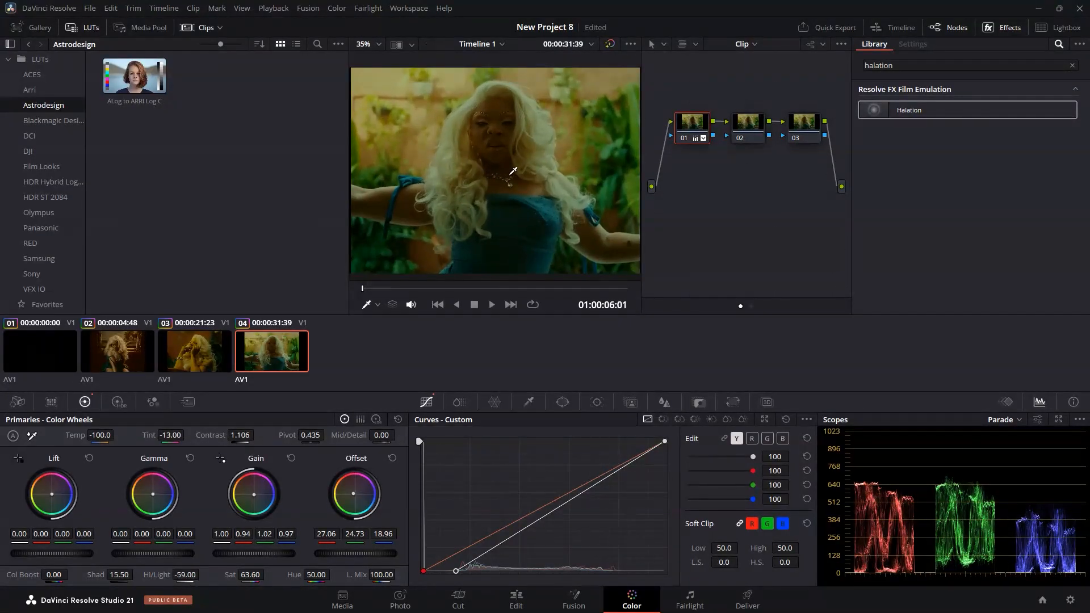
In node 02, warp the dress's teal toward a deeper blue with the Color Warper, and compare with the grade bypassed
click(747, 133)
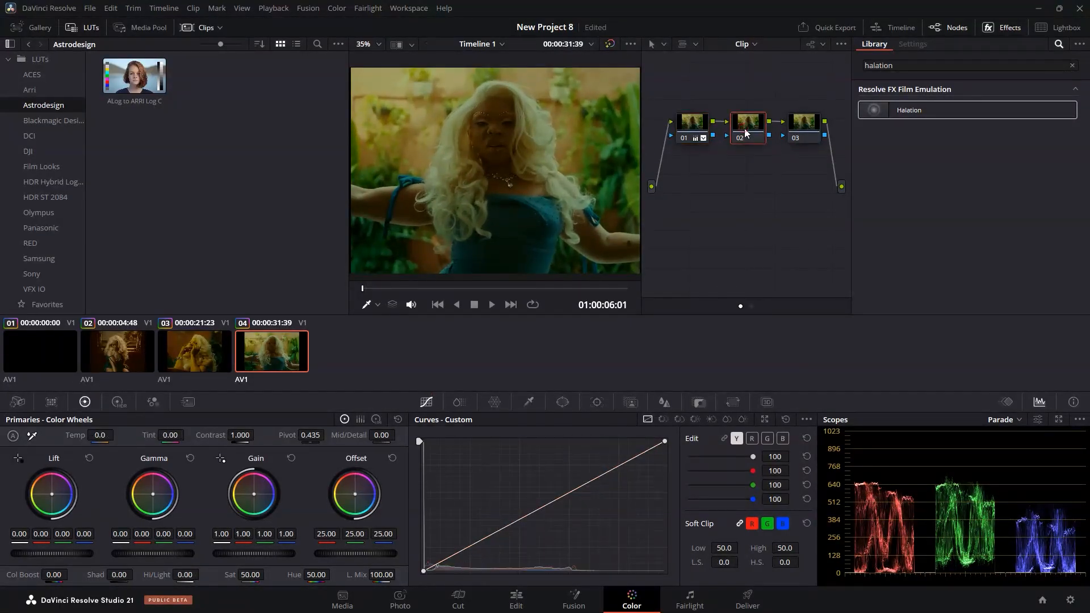
click(495, 402)
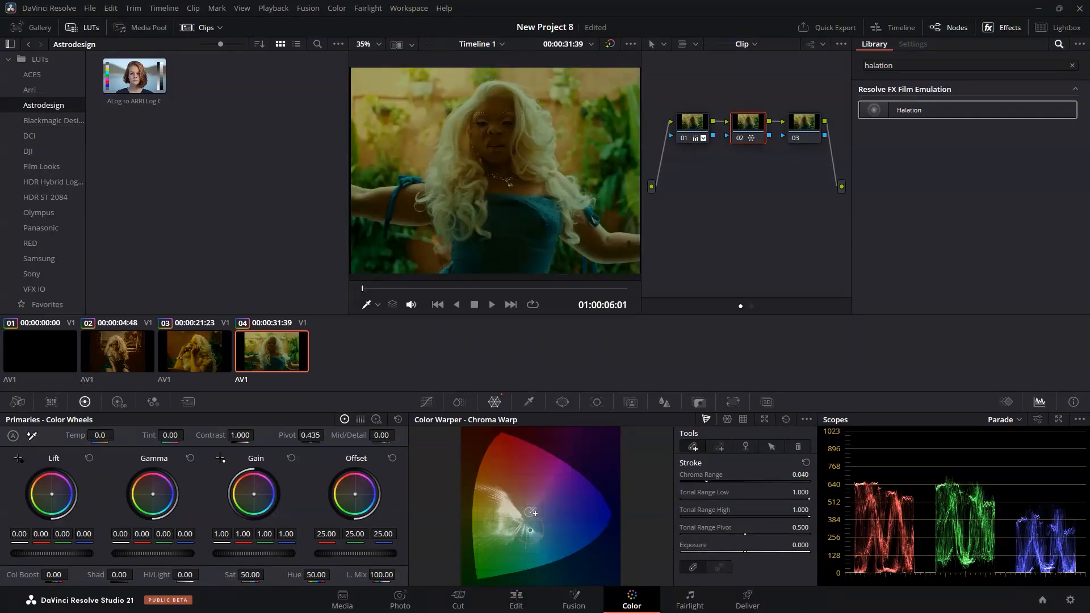
drag(532, 530, 556, 538)
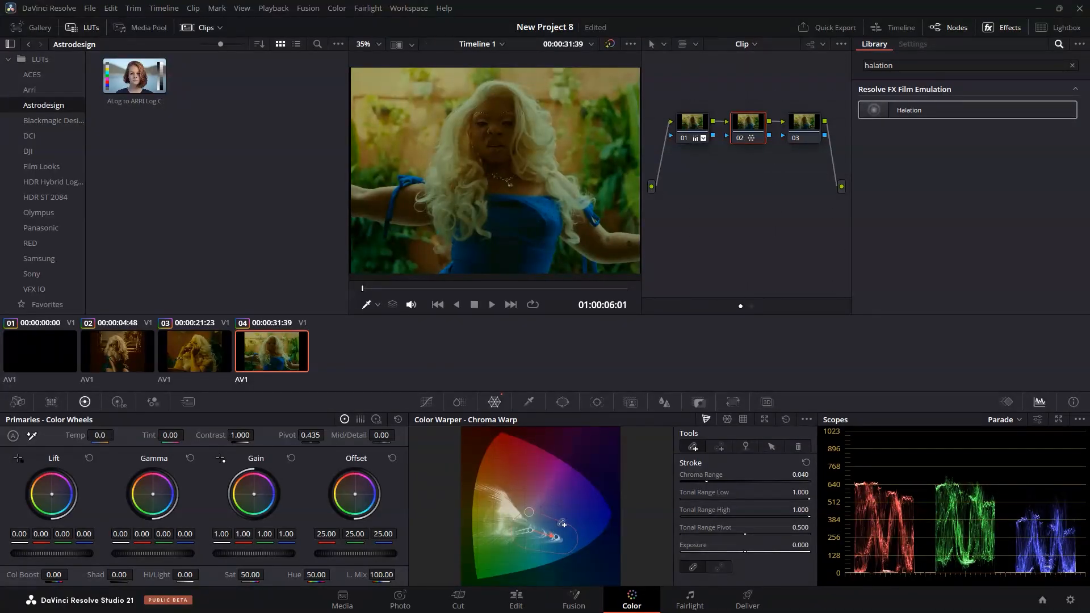
click(609, 44)
click(609, 44)
click(609, 44)
click(609, 45)
In node 02, set Offset to red 24.51, green 24.14, blue 30.19 and Gain to red 1.03, green 1.01, blue 0.81
mouse_move(357, 495)
mouse_down()
mouse_move(344, 500)
mouse_move(356, 495)
mouse_up()
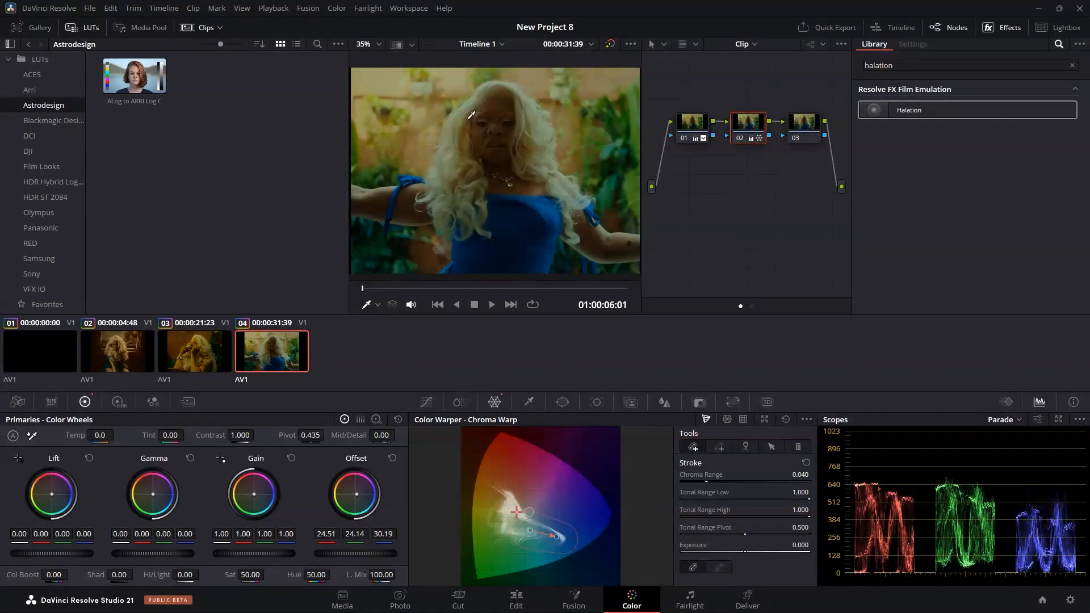
drag(248, 576, 268, 574)
drag(254, 494, 252, 493)
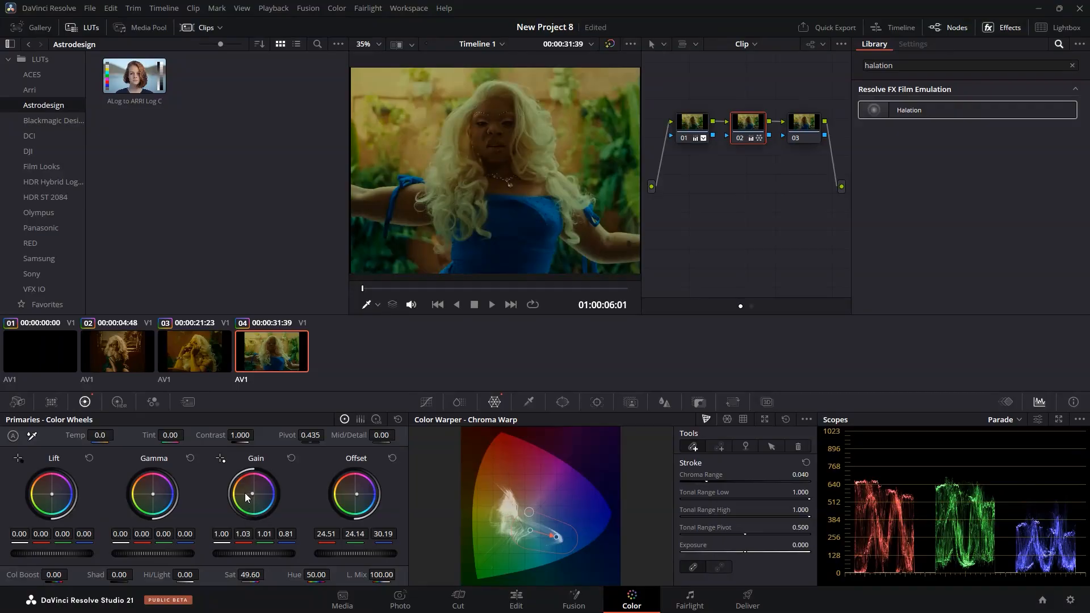
Set node 02's Saturation to 51.80 and compare clip 04 several times with the grade bypassed
drag(245, 575, 268, 574)
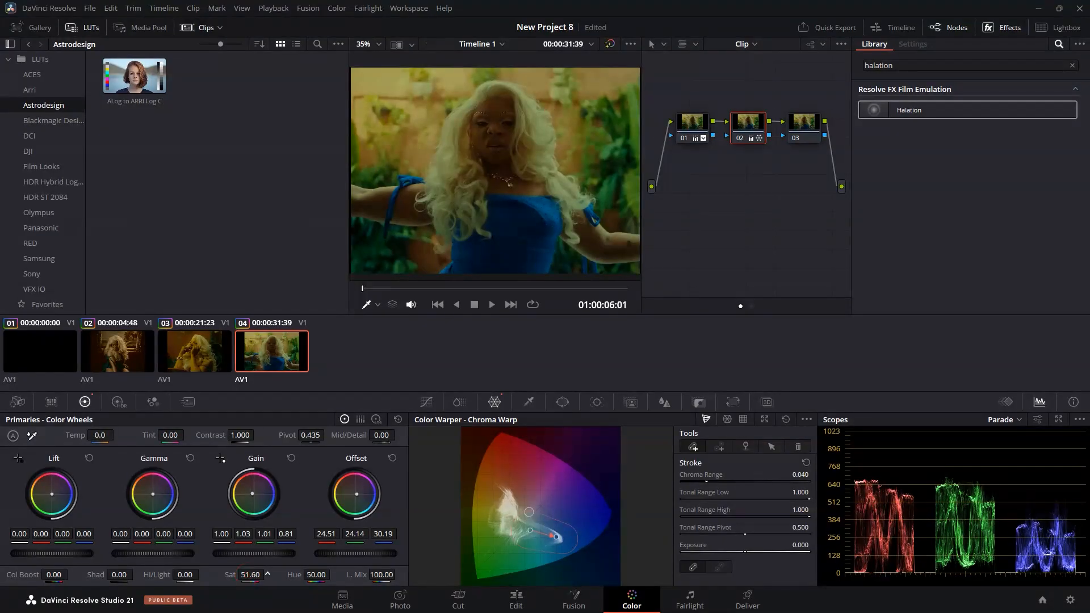
scroll(501, 142, down, 3)
scroll(502, 170, up, 2)
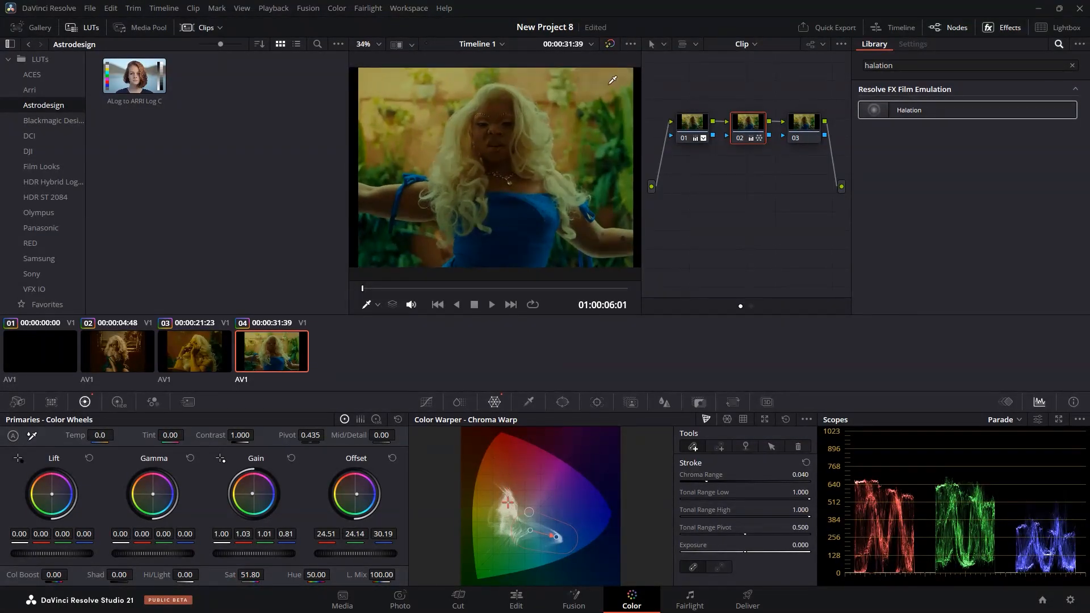
click(611, 44)
click(611, 44)
click(612, 45)
click(612, 45)
click(611, 45)
click(611, 45)
key(shift+z)
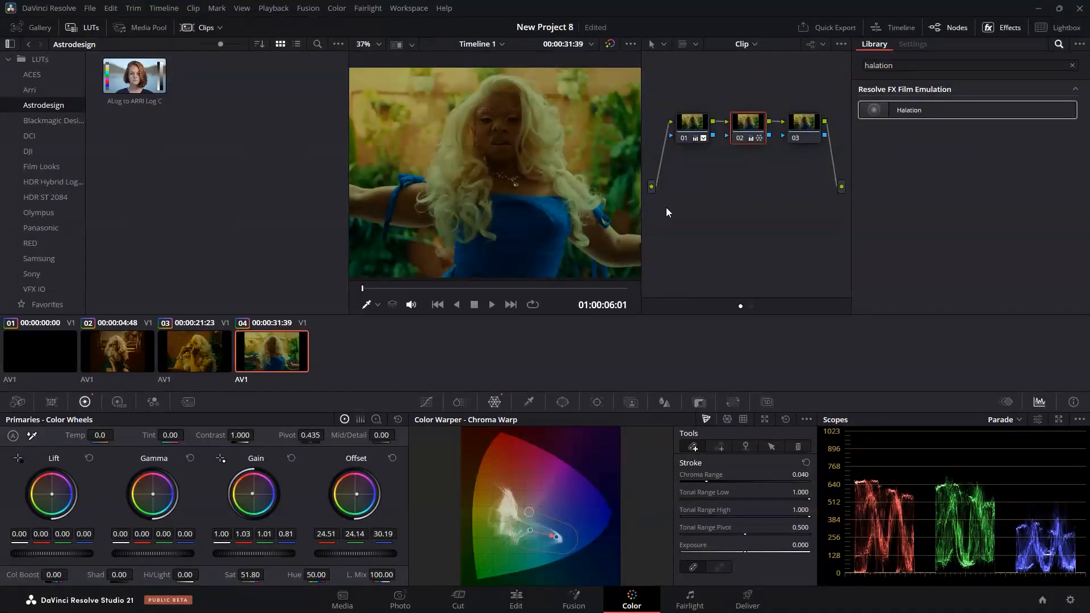
Apply the Halation effect to node 03 and set its dye layer reflections' Strength to 0.481 and Gamma to 1.437
drag(902, 117, 805, 128)
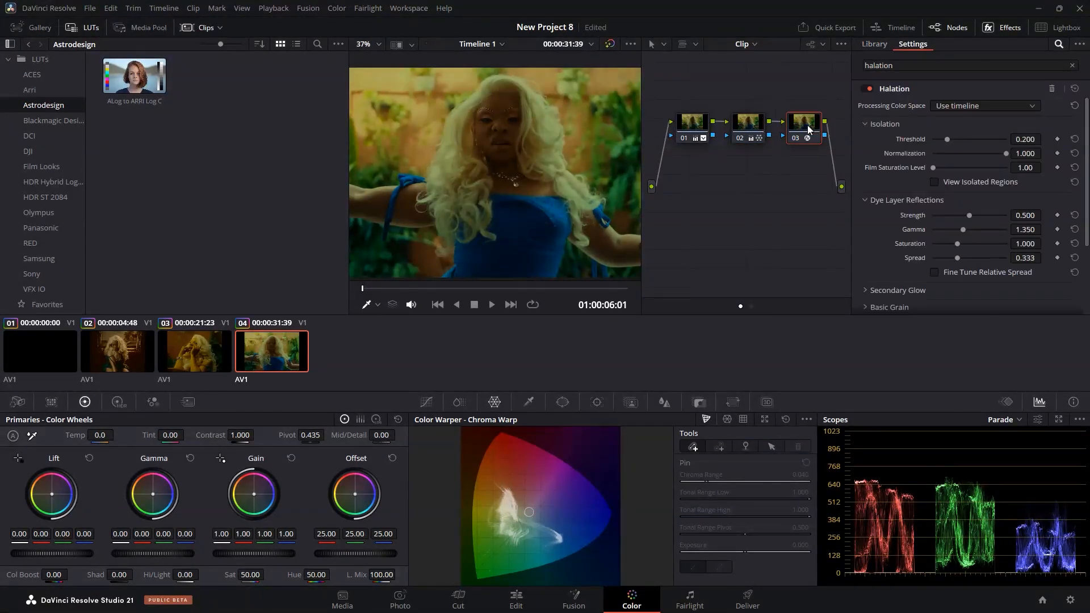
mouse_move(969, 214)
mouse_down()
mouse_move(960, 216)
mouse_move(989, 216)
mouse_up()
scroll(526, 115, up, 2)
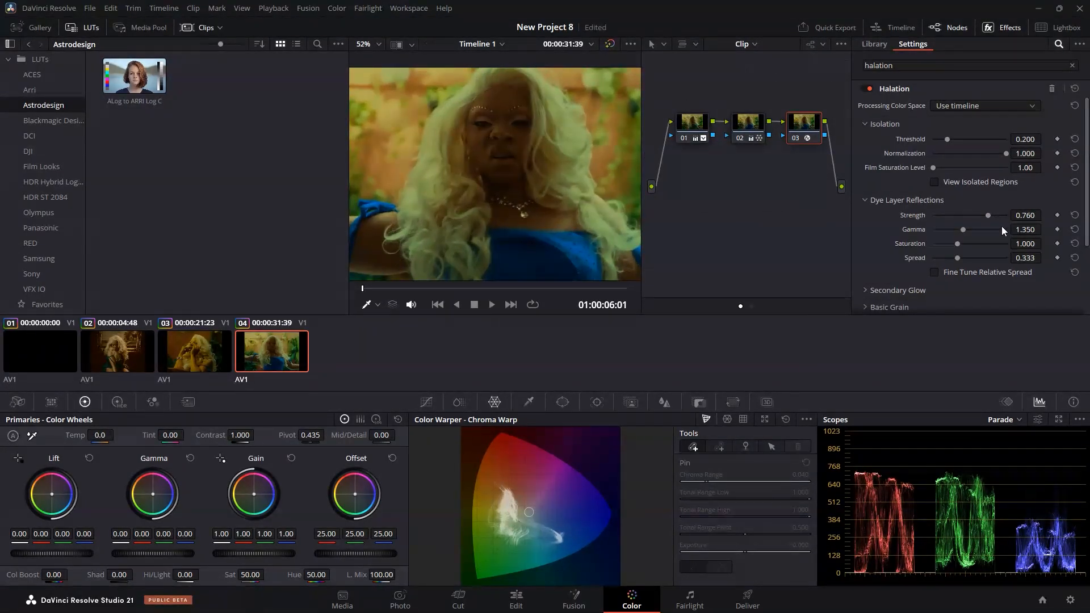
drag(987, 213, 966, 223)
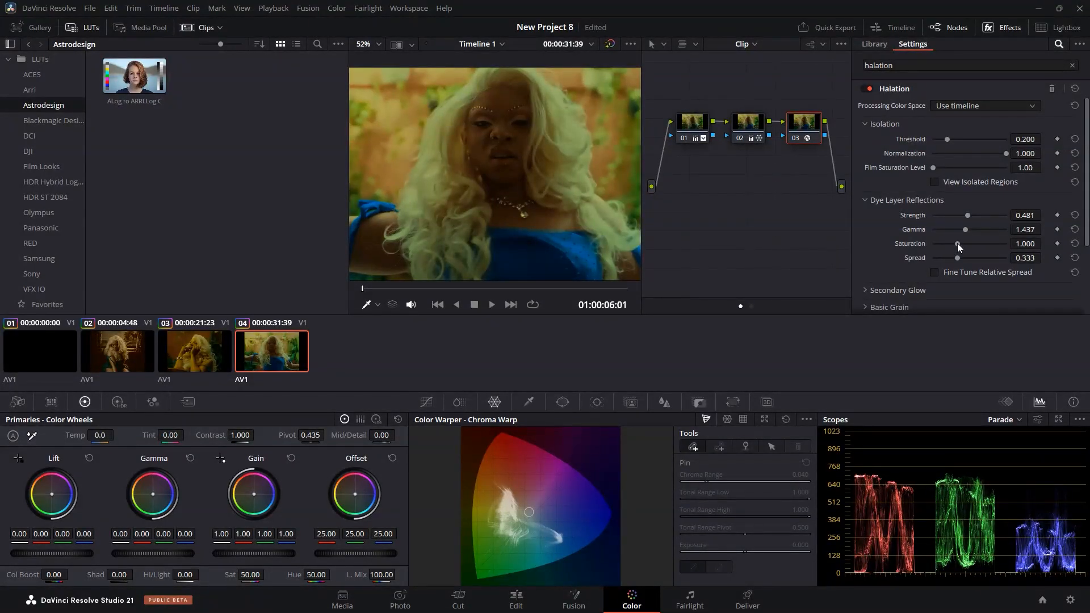
Set the Halation's Spread to 0.977 in node 03 and check the glow on the hair and necklace up close
drag(957, 258, 961, 255)
scroll(502, 206, up, 4)
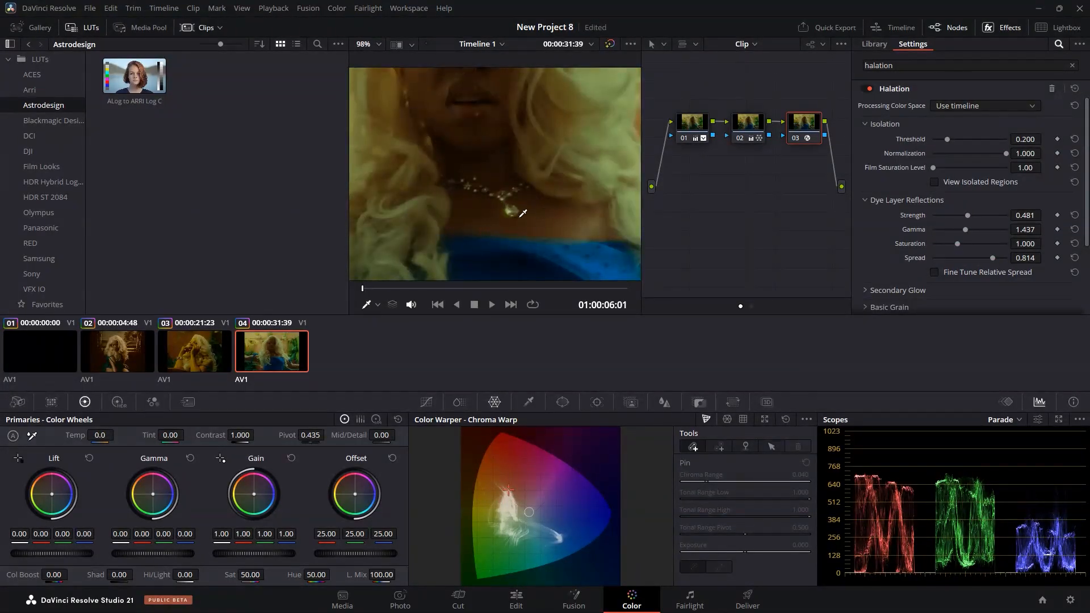
drag(989, 255, 890, 257)
scroll(522, 200, down, 5)
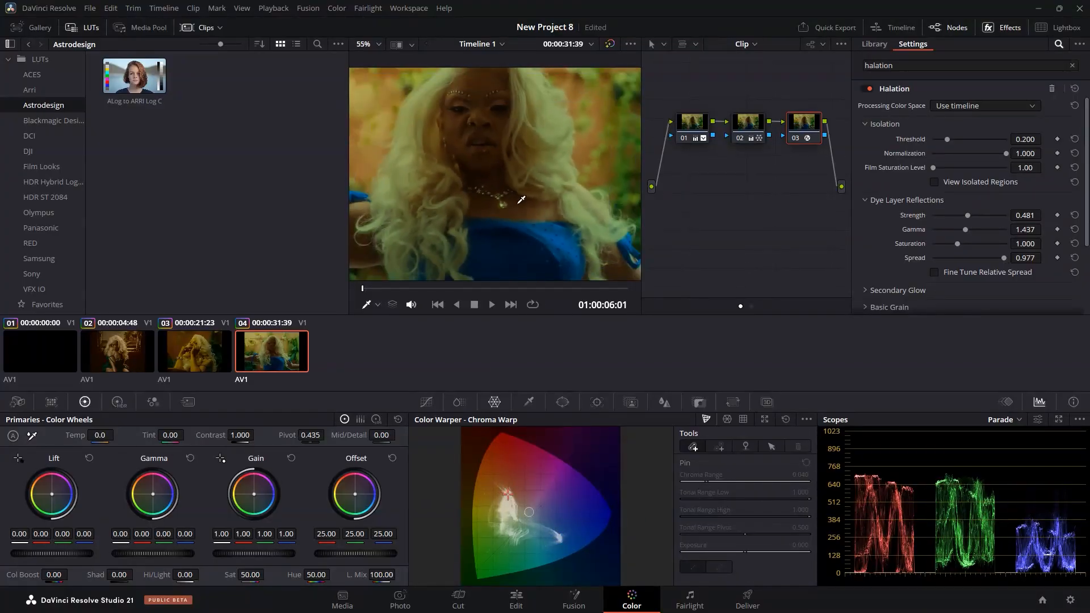
scroll(511, 163, down, 1)
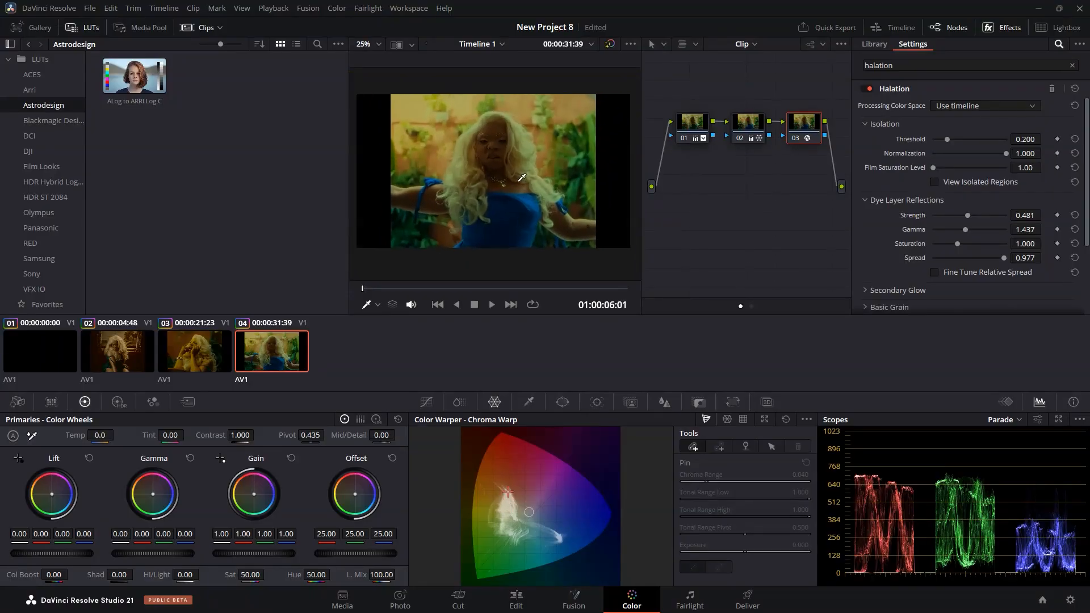
scroll(510, 164, up, 1)
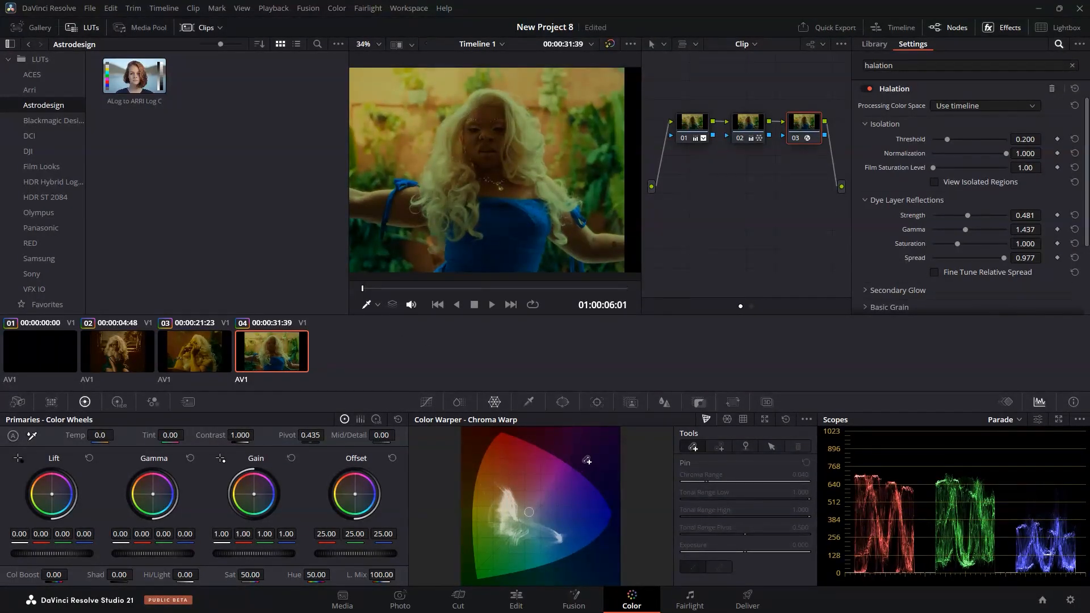
In node 02's custom curves, lower the luma curve slightly in the shadows and raise the red curve slightly in the lower midtones
click(426, 402)
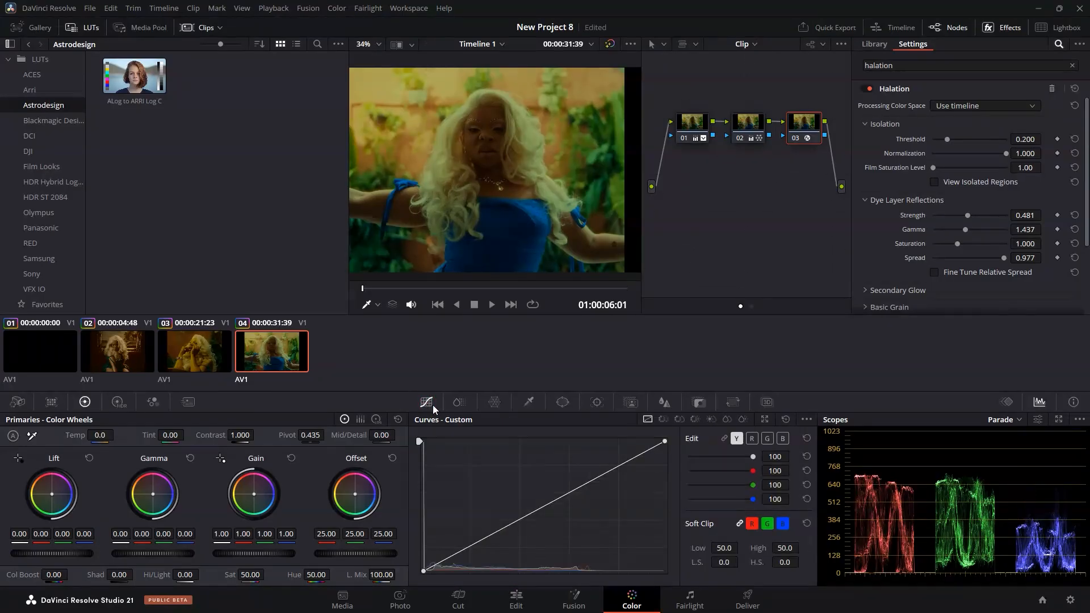
click(751, 122)
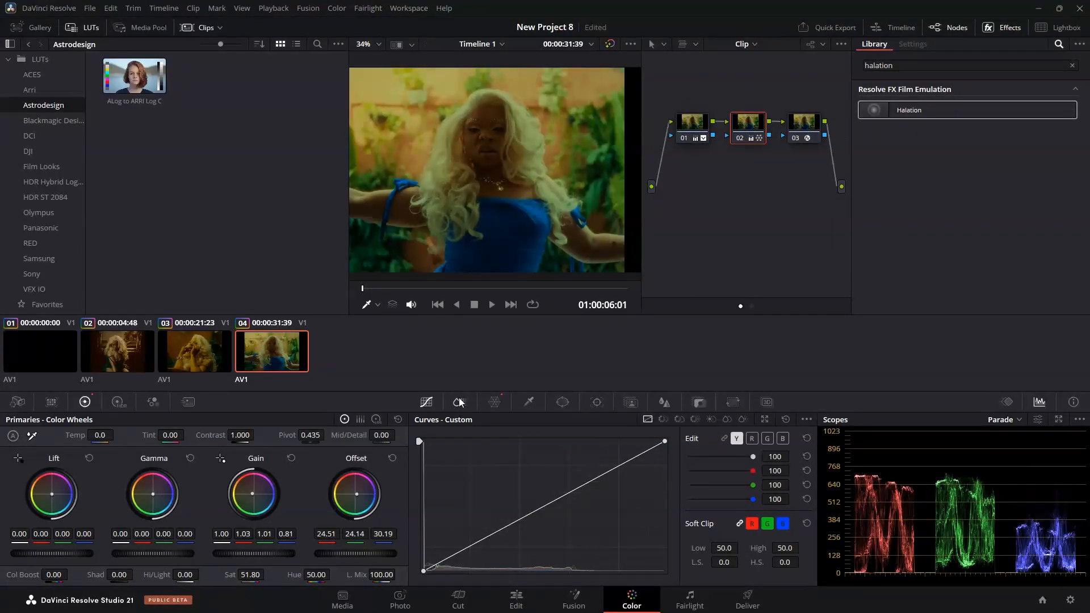
drag(484, 531, 489, 540)
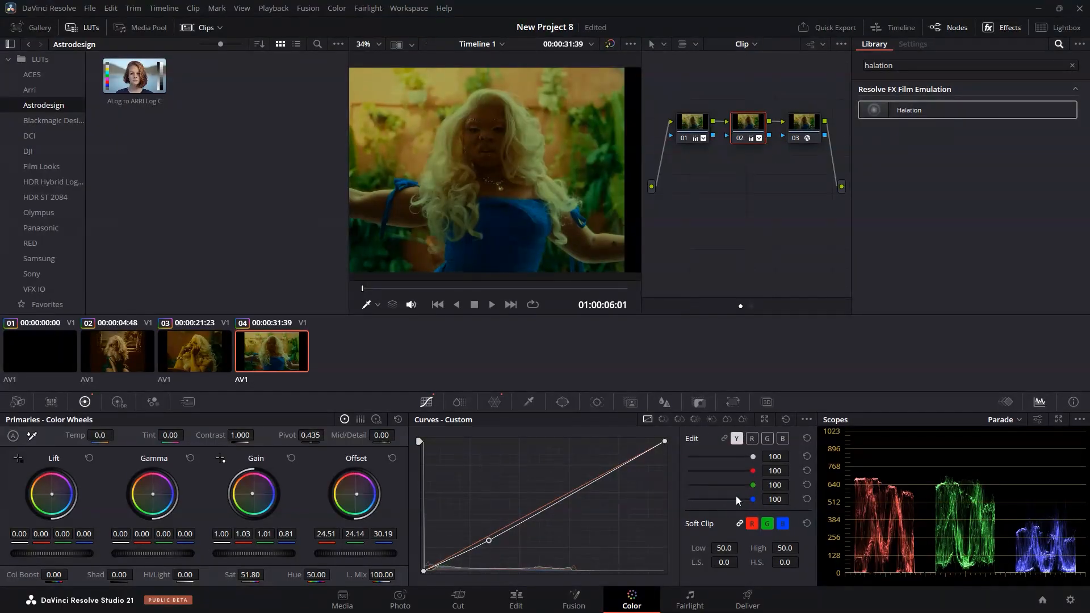
click(752, 438)
drag(511, 525, 512, 520)
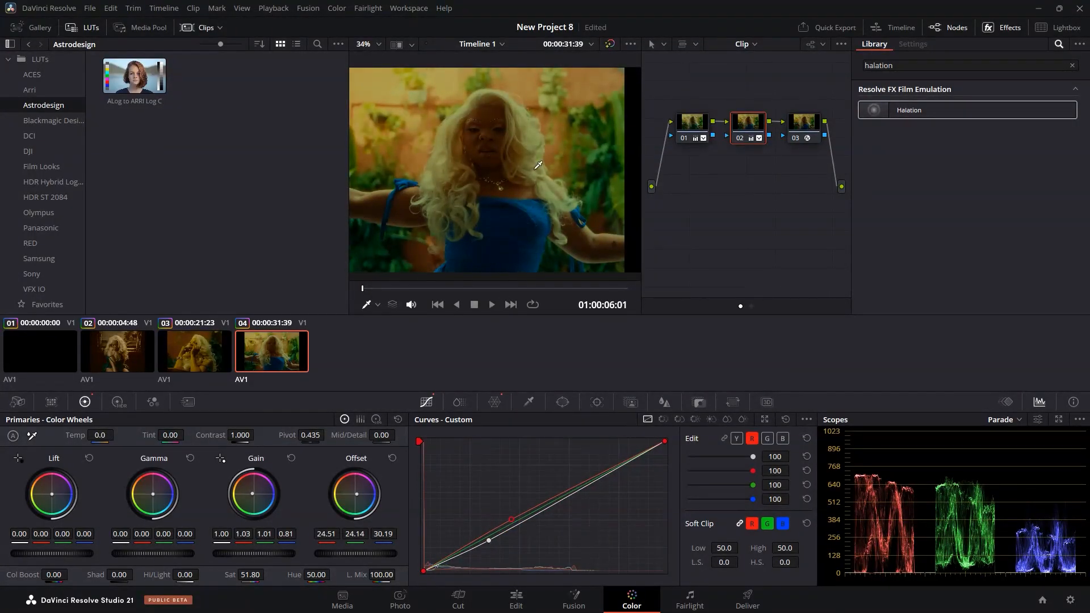
scroll(494, 120, up, 4)
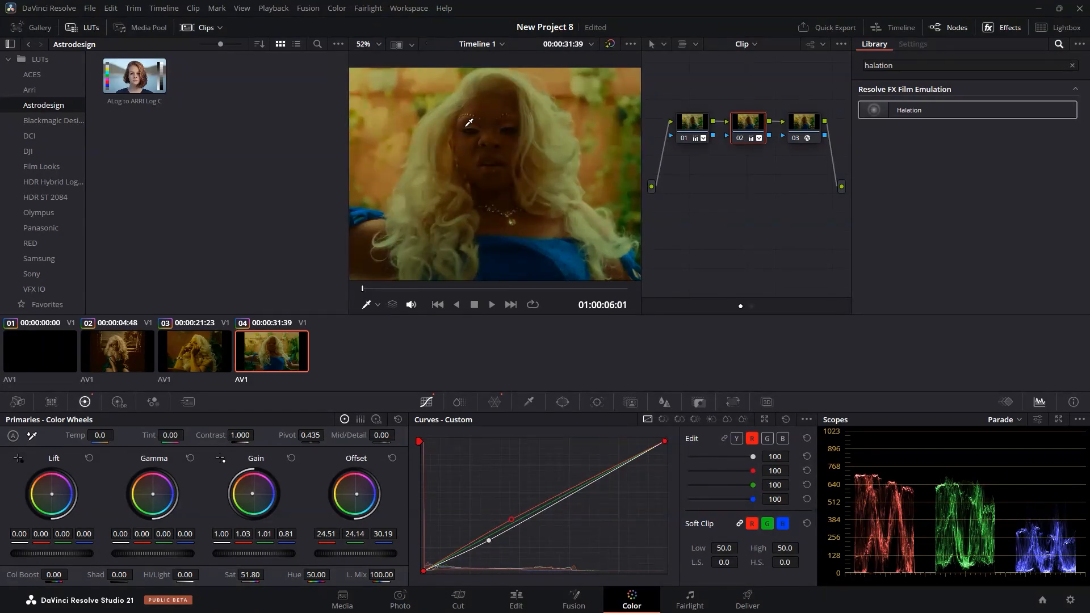
scroll(469, 122, down, 4)
In node 02's custom curves, lower the green curve slightly and the blue curve more strongly in the midtones
click(767, 439)
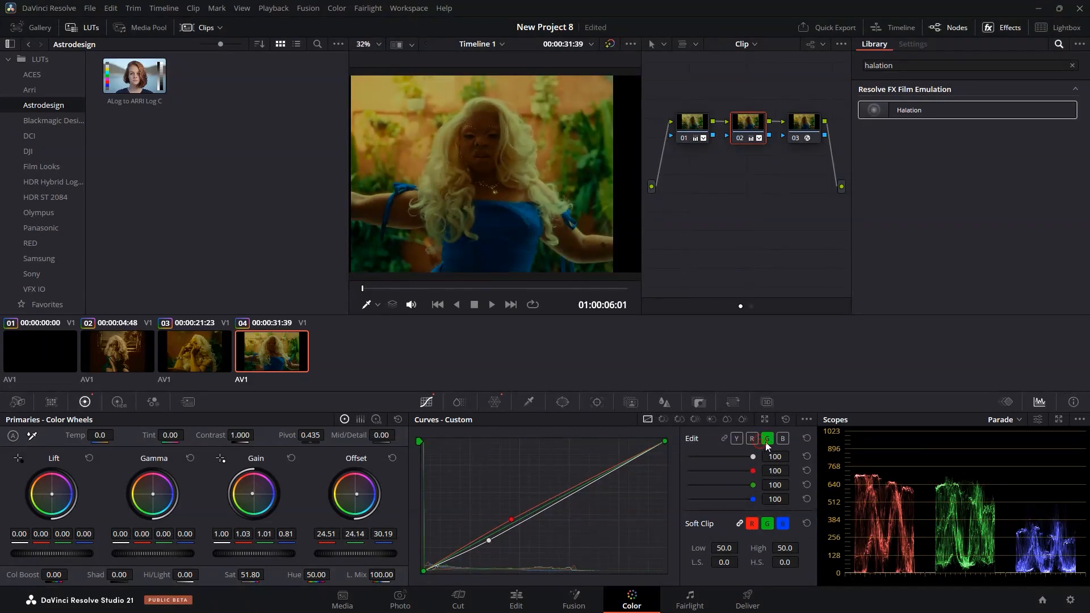
click(523, 517)
drag(524, 517, 526, 519)
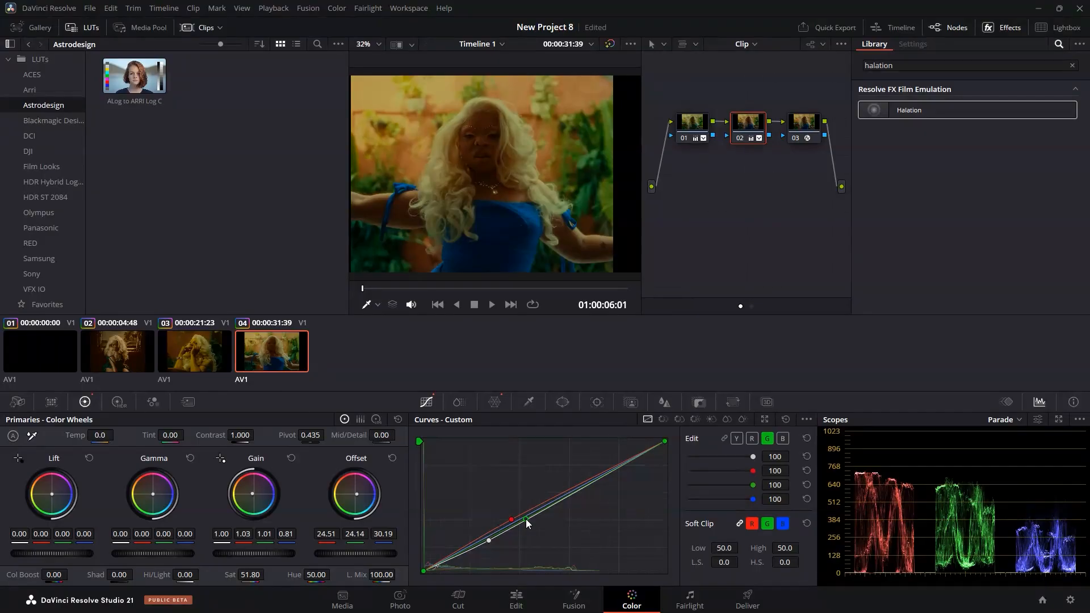
click(783, 439)
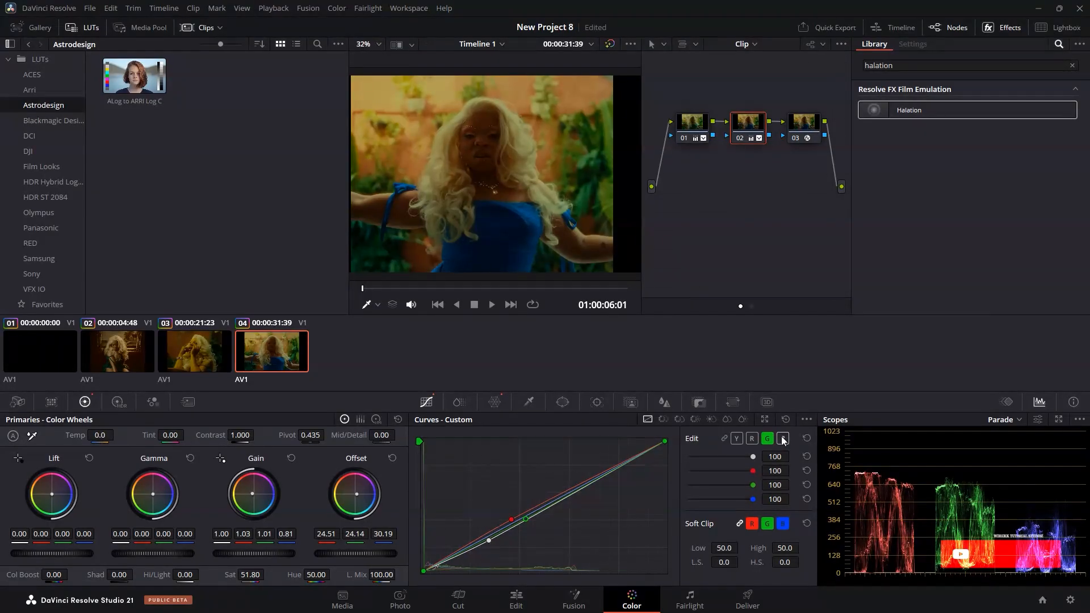
click(541, 513)
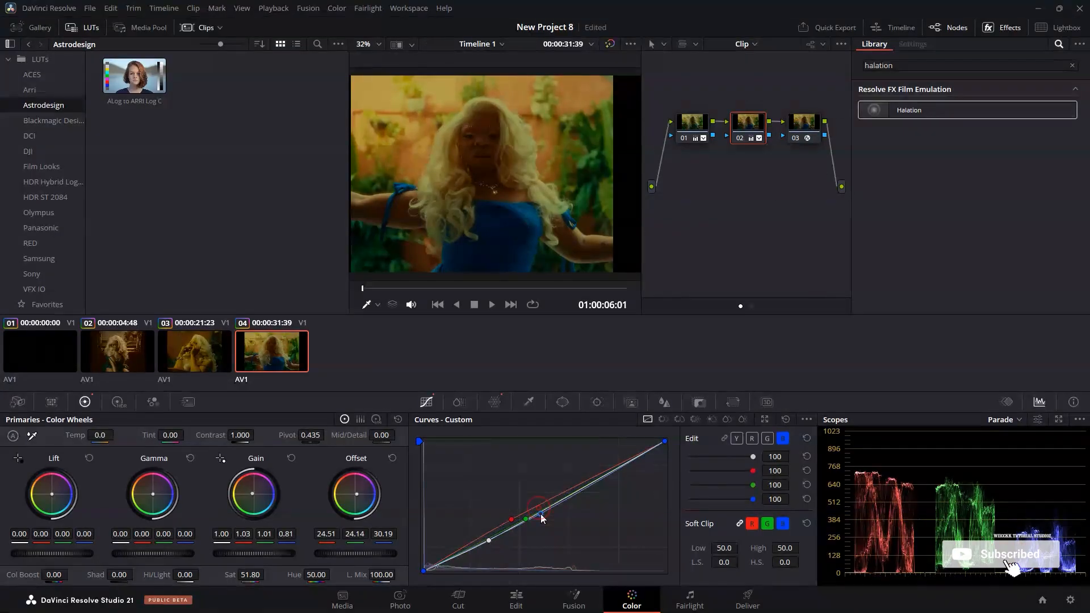
drag(541, 515, 549, 522)
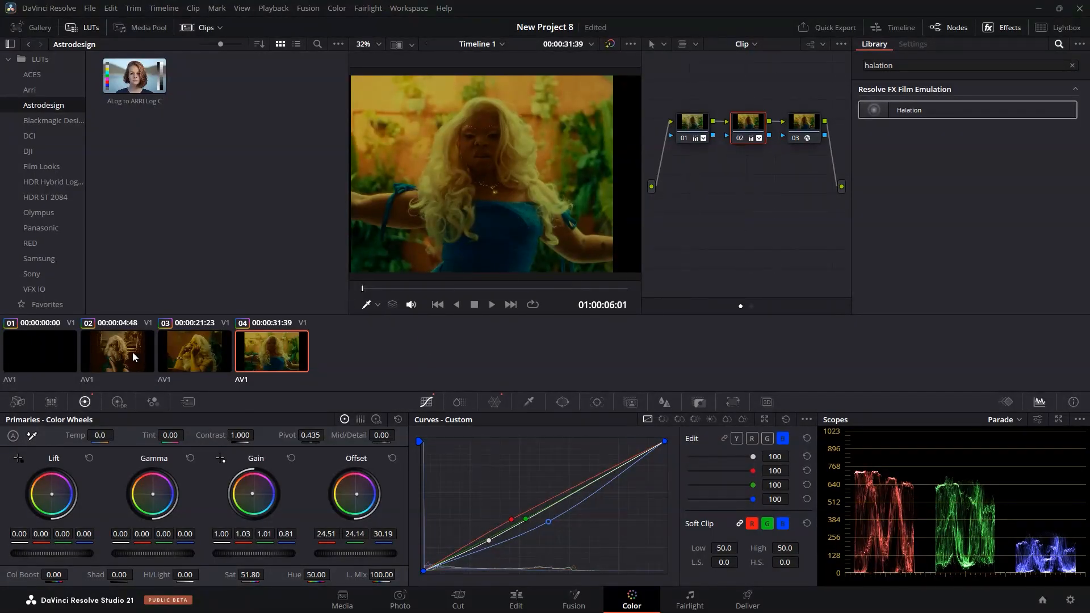
Review the grades of clips 03, 02 and 01, moving clip 01's playhead to 01:00:00:08
click(183, 345)
click(118, 354)
click(39, 345)
click(85, 350)
click(51, 349)
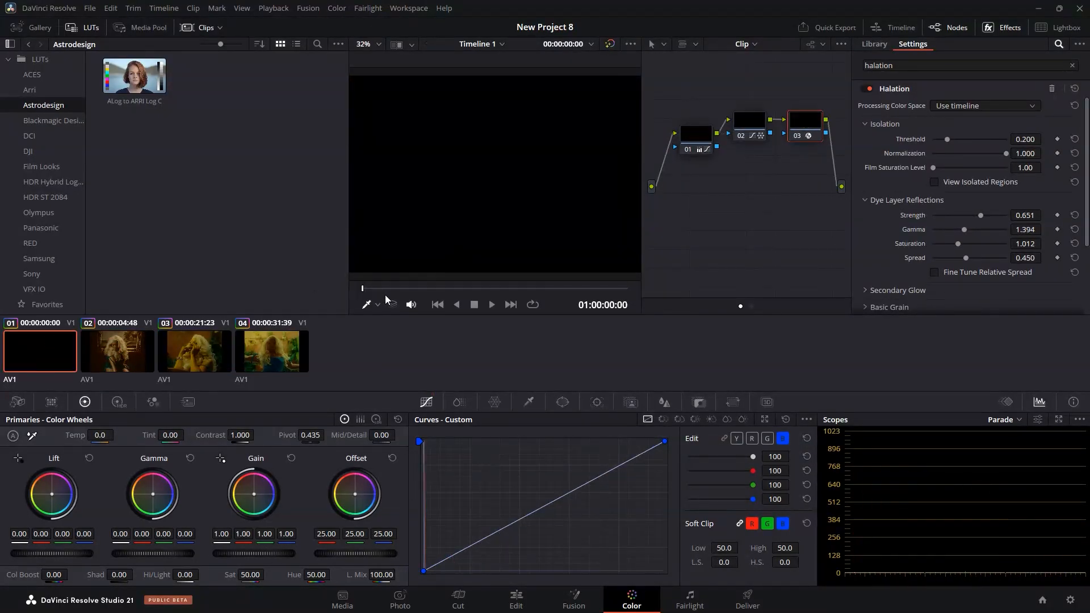
drag(364, 293, 396, 288)
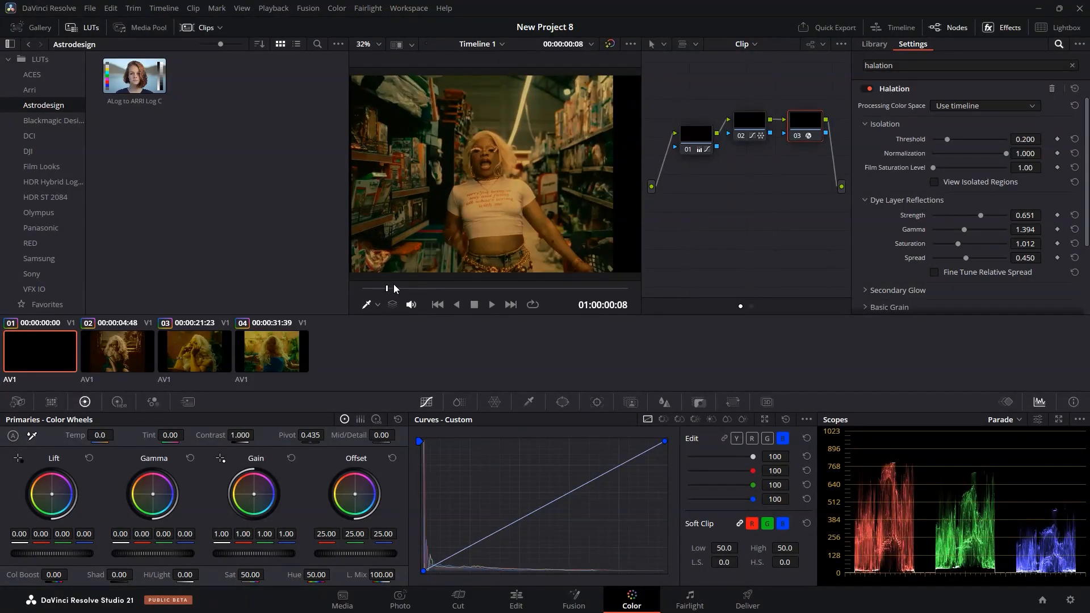